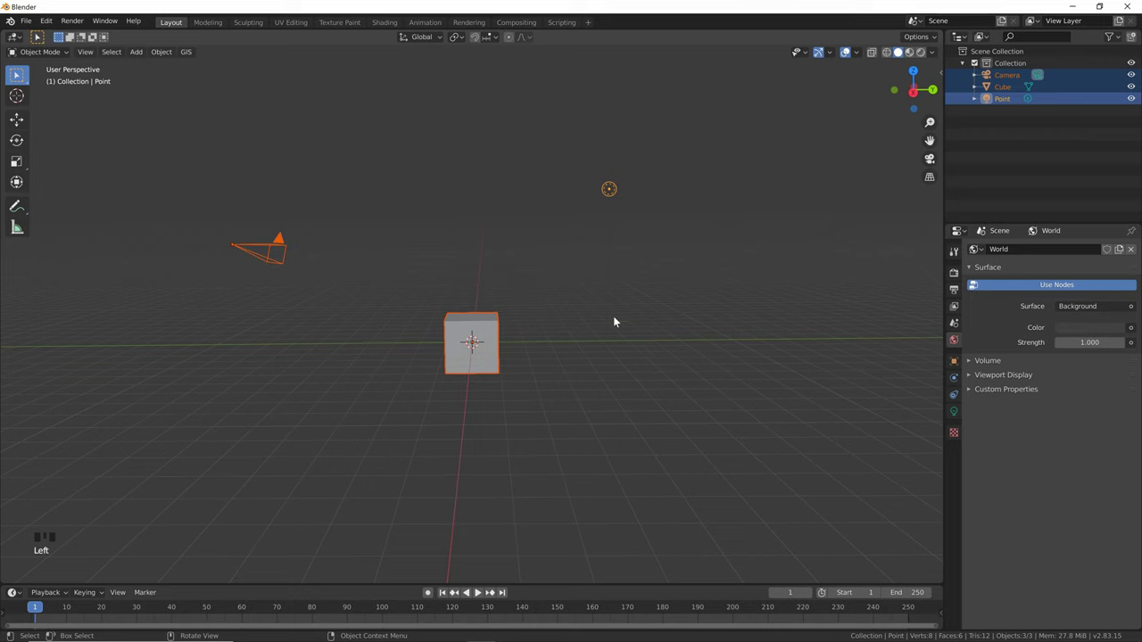
Delete all the selected default objects from the scene and add a cylinder mesh
key(Delete)
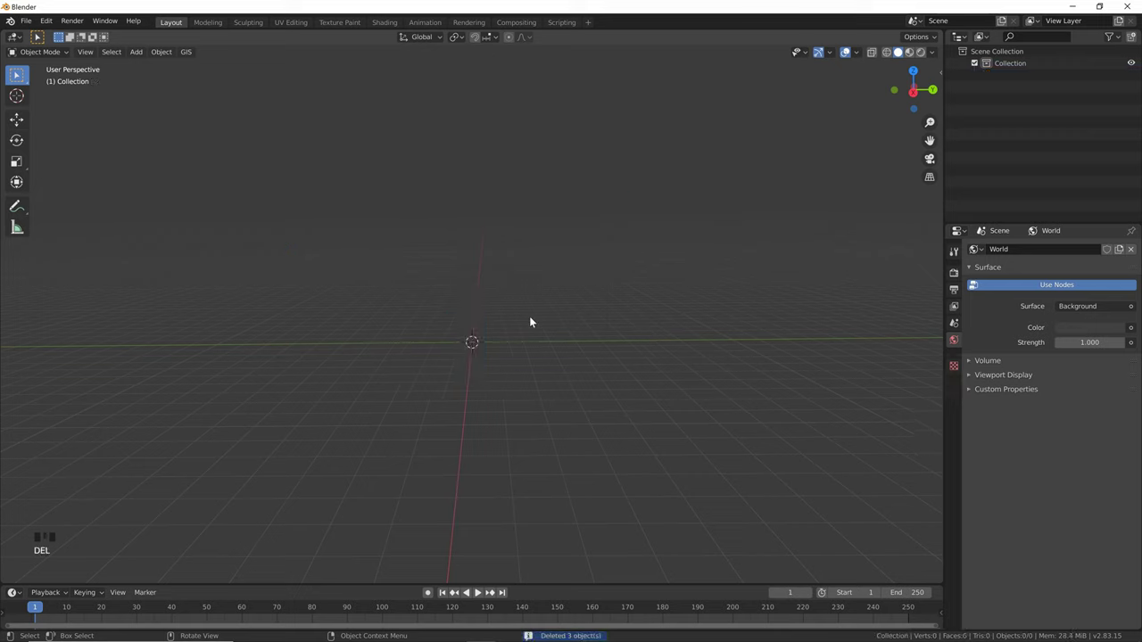
key(shift+a)
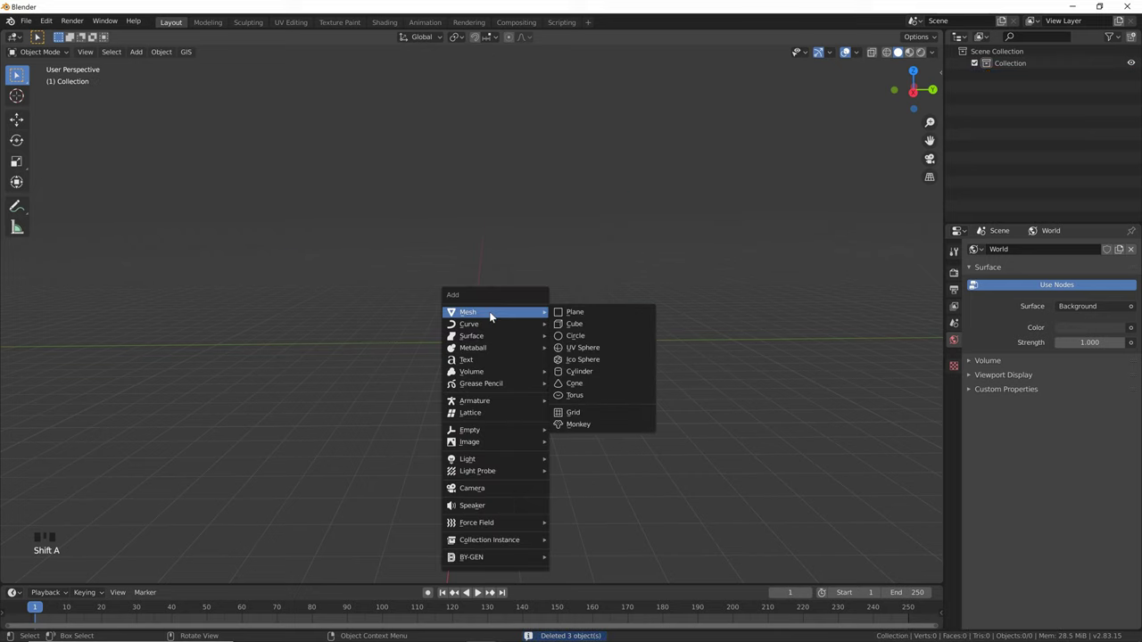
click(589, 371)
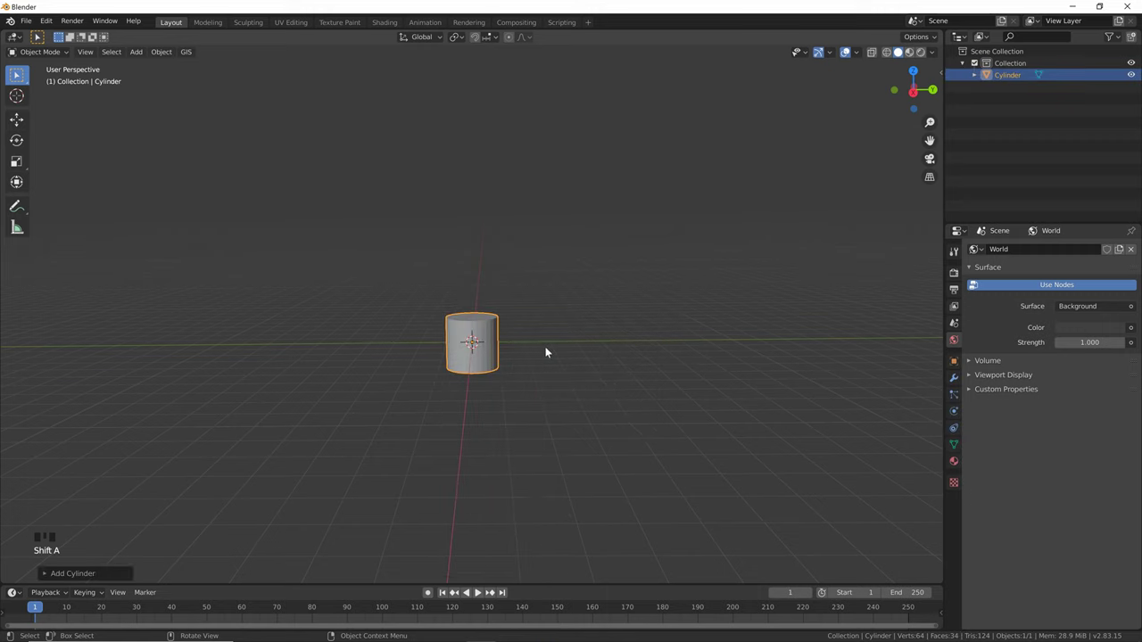
Move the cylinder up 1.1 m along the Z axis
text(gz)
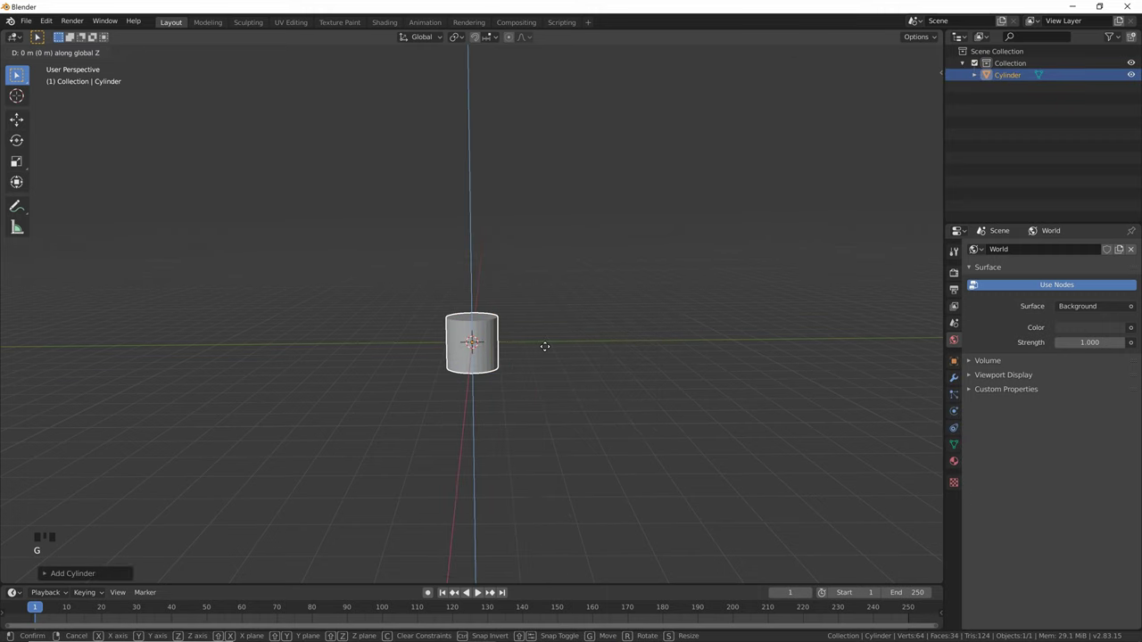
text(1.1)
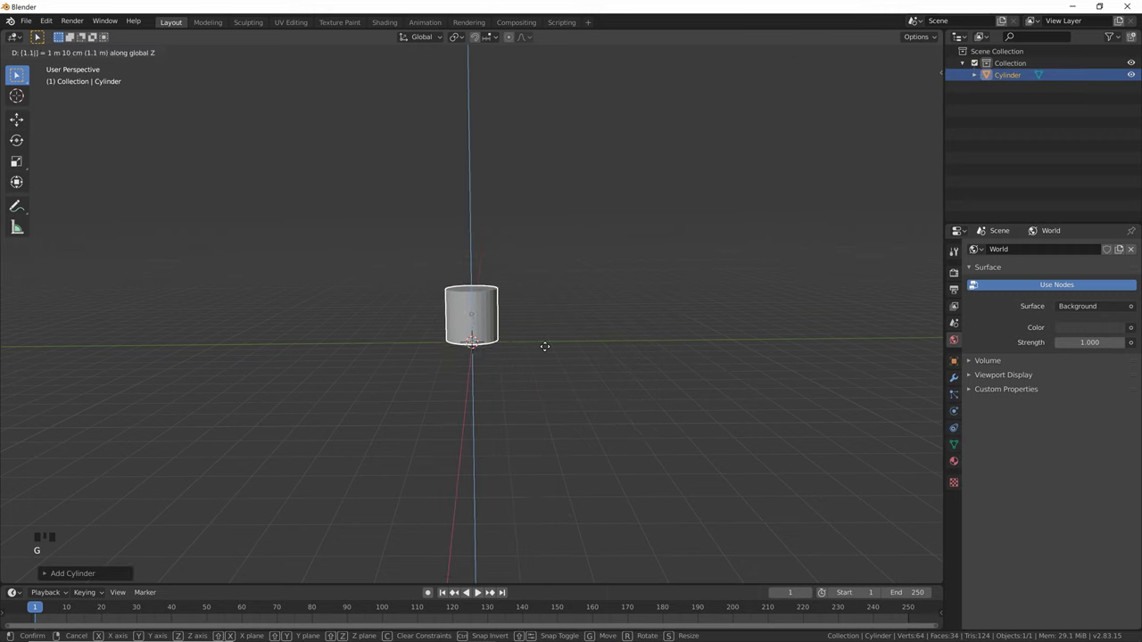
key(Return)
Enter Edit Mode on the cylinder and add a horizontal loop cut slid up close to its top edge
scroll(498, 338, up, 1)
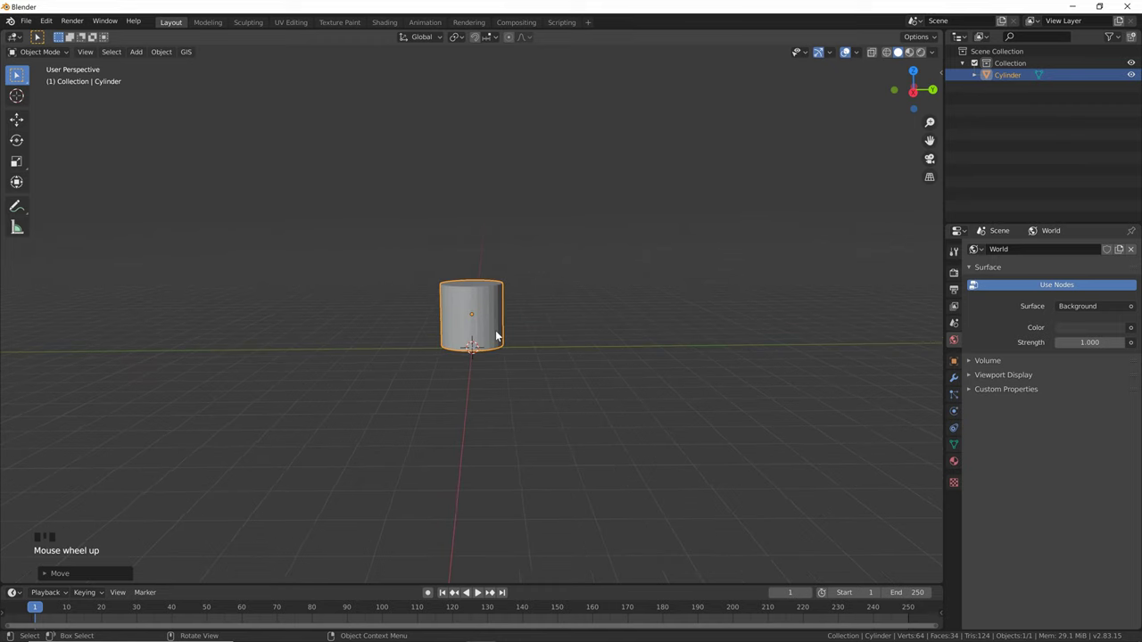
key(KP_Decimal)
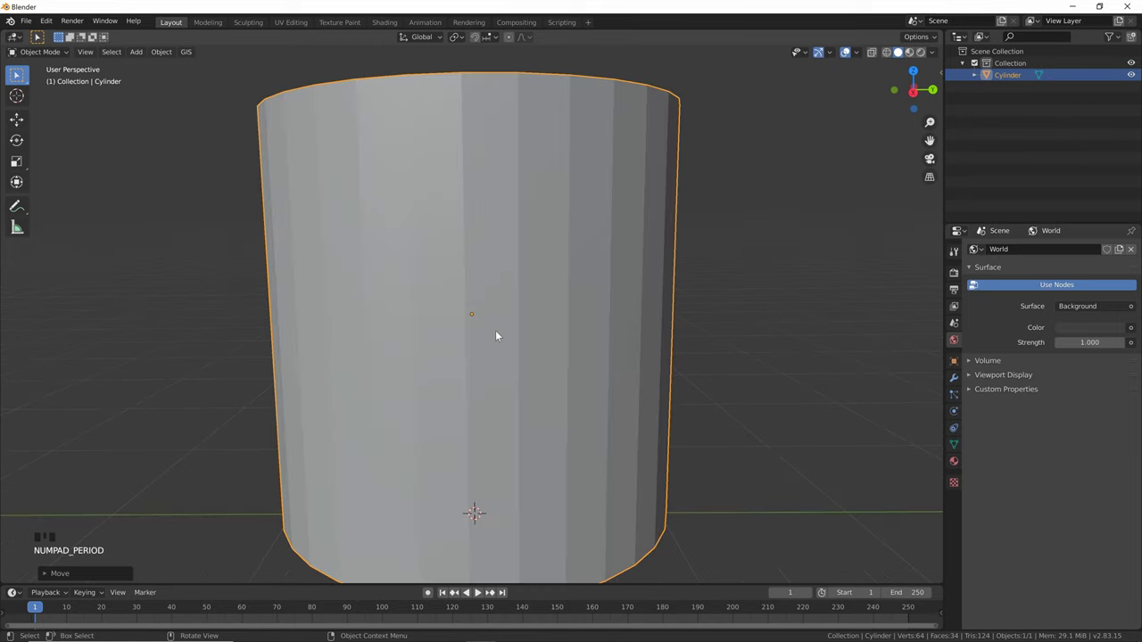
scroll(630, 206, down, 2)
middle_drag(603, 209, 511, 258)
scroll(518, 265, down, 2)
scroll(520, 259, up, 2)
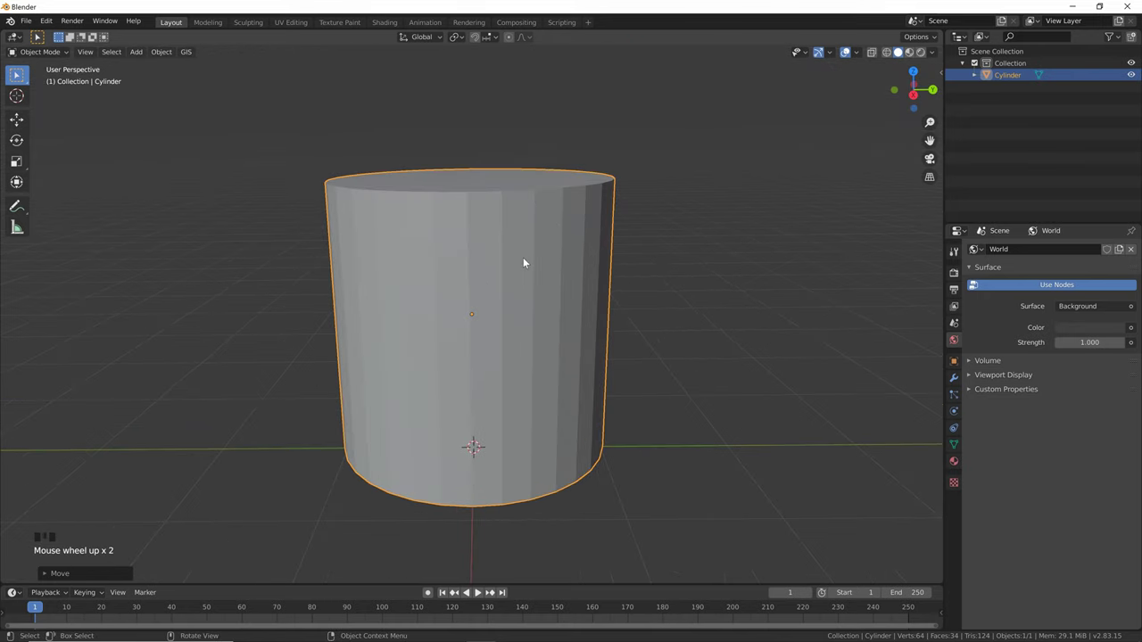
key(Tab)
click(27, 52)
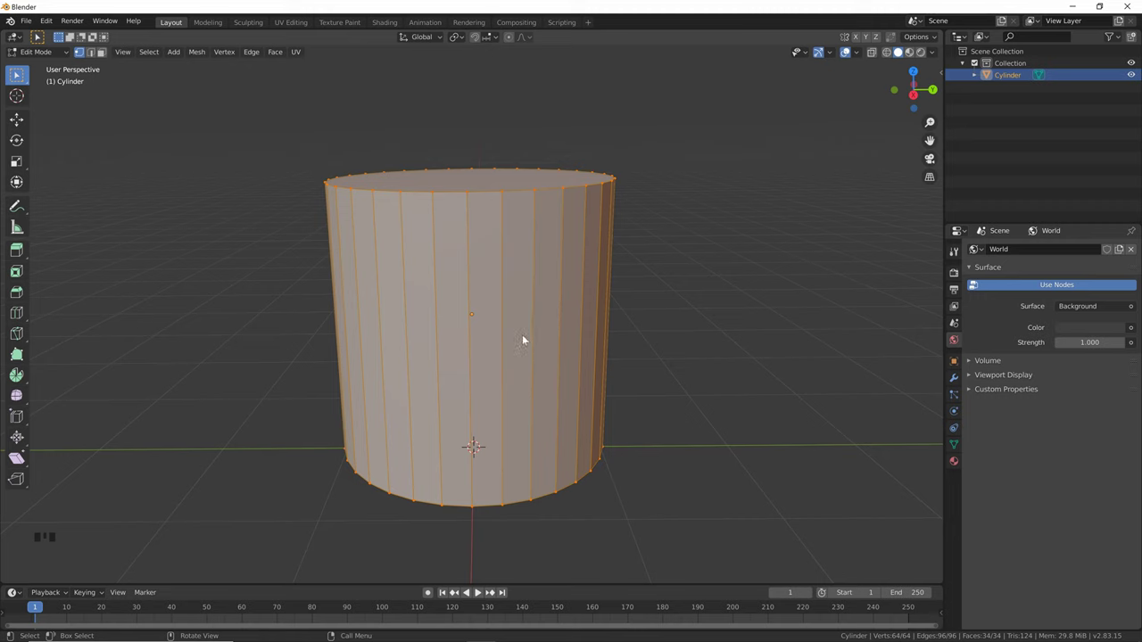
key(ctrl+r)
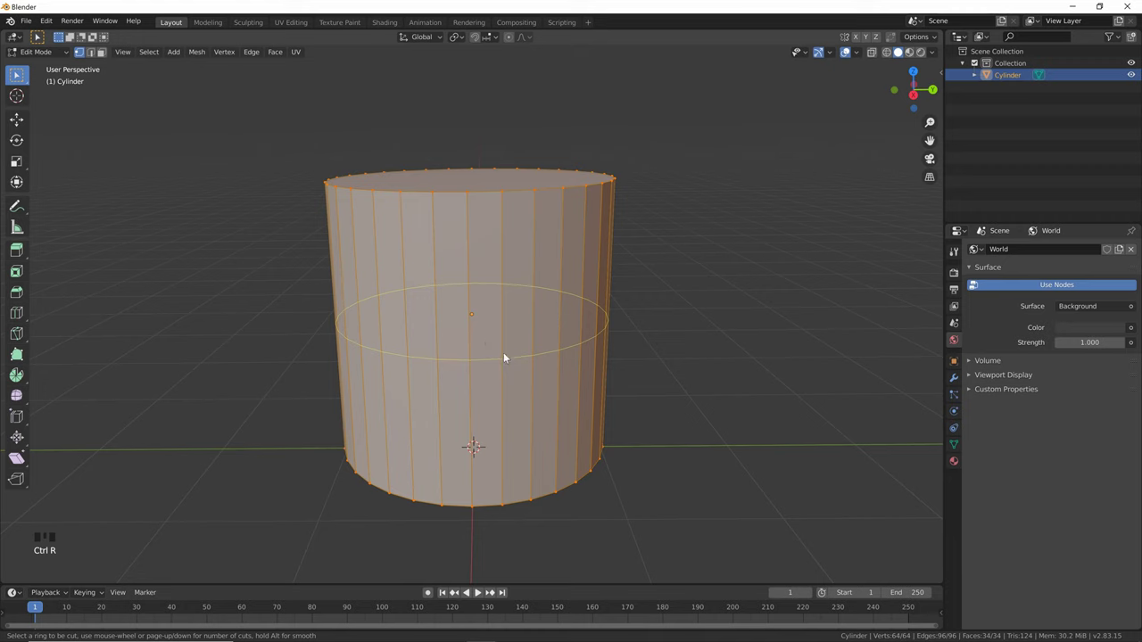
click(509, 359)
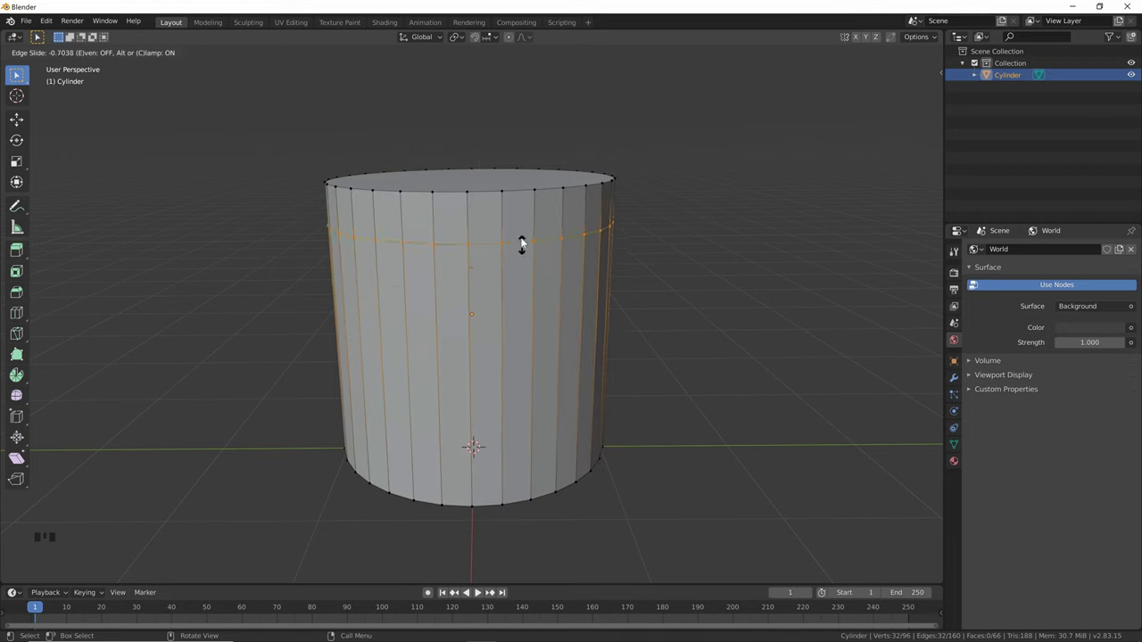
click(523, 205)
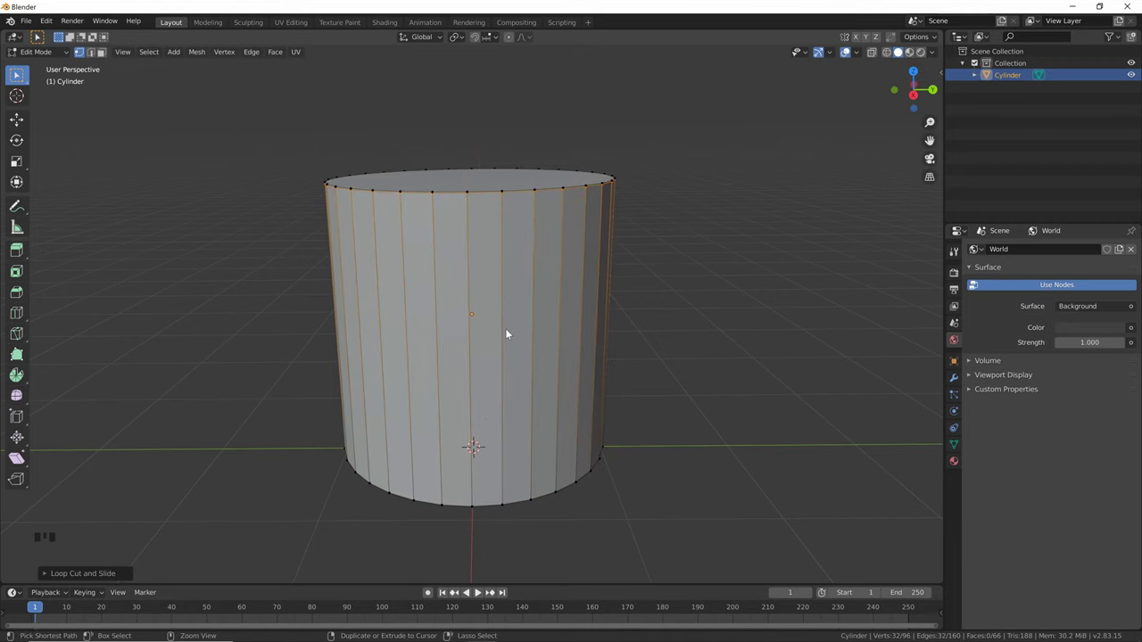
Add a second horizontal loop cut and slide it down close to the cylinder's bottom edge
key(ctrl+r)
click(504, 330)
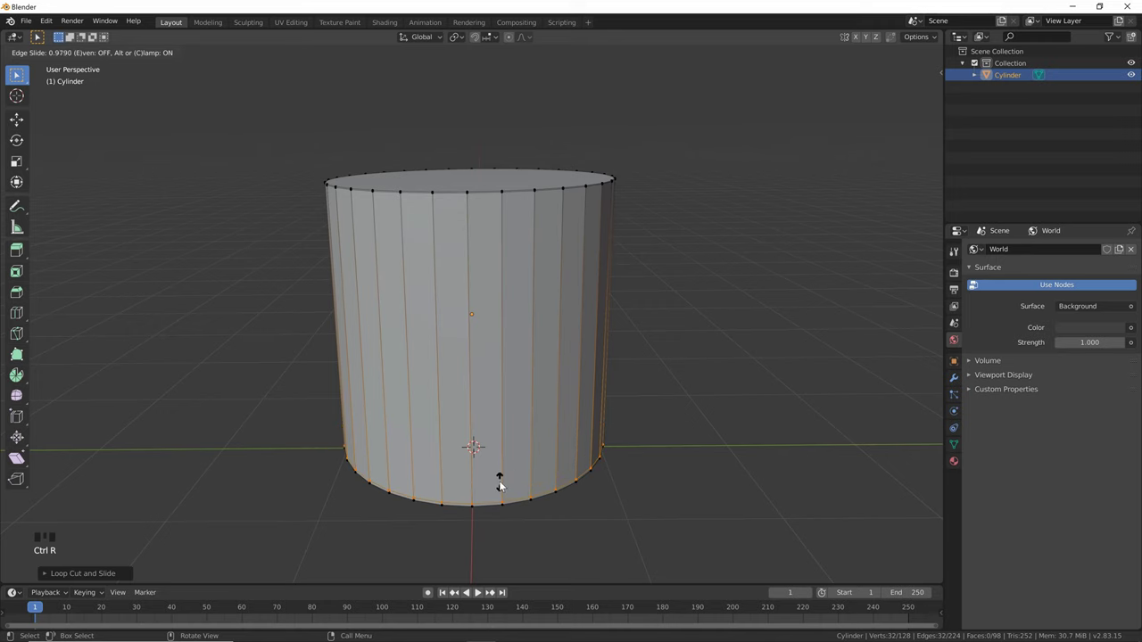
click(498, 482)
Select the cylinder's top edge ring in edge select mode and inset the top face with a thickness of about 0.38
middle_drag(522, 242, 517, 275)
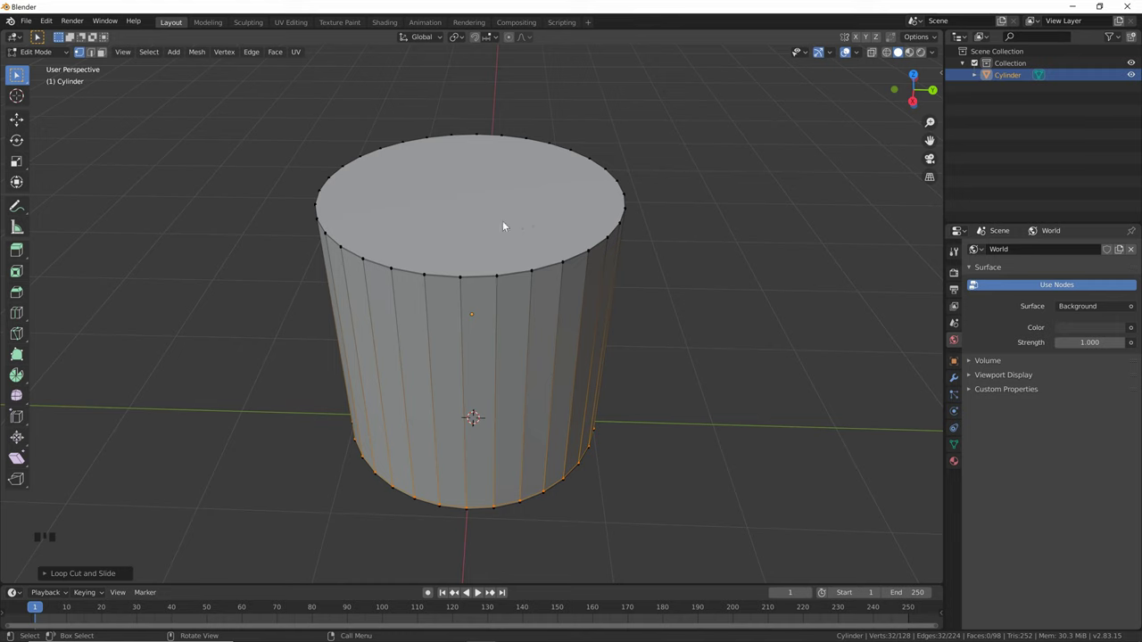
key(2)
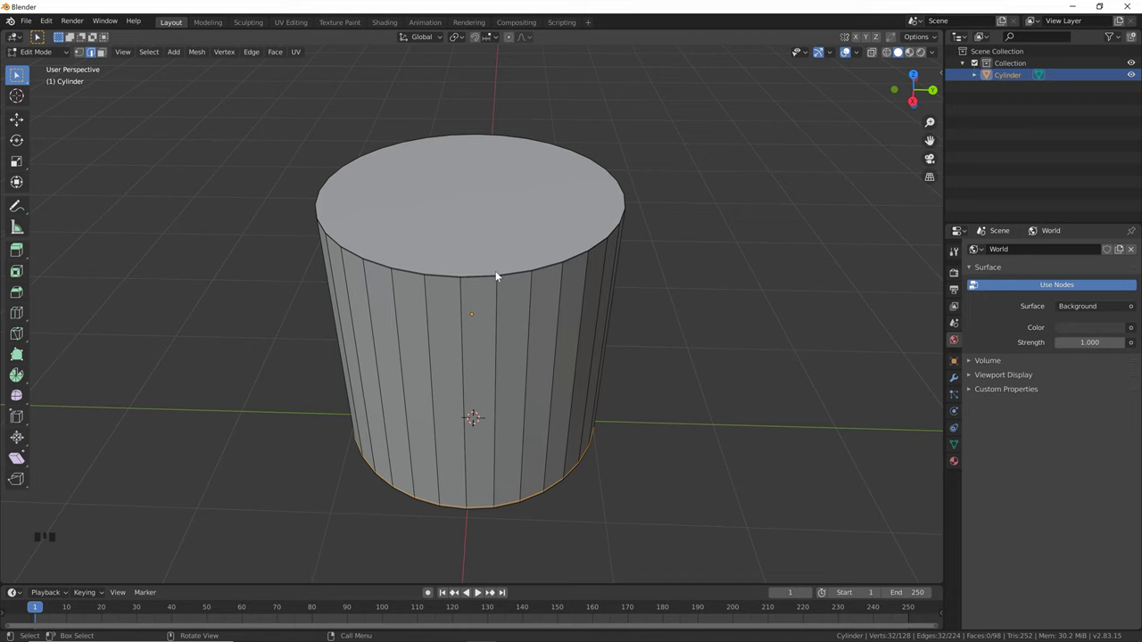
scroll(507, 282, up, 1)
click(522, 263)
click(542, 259)
alt+click(535, 257)
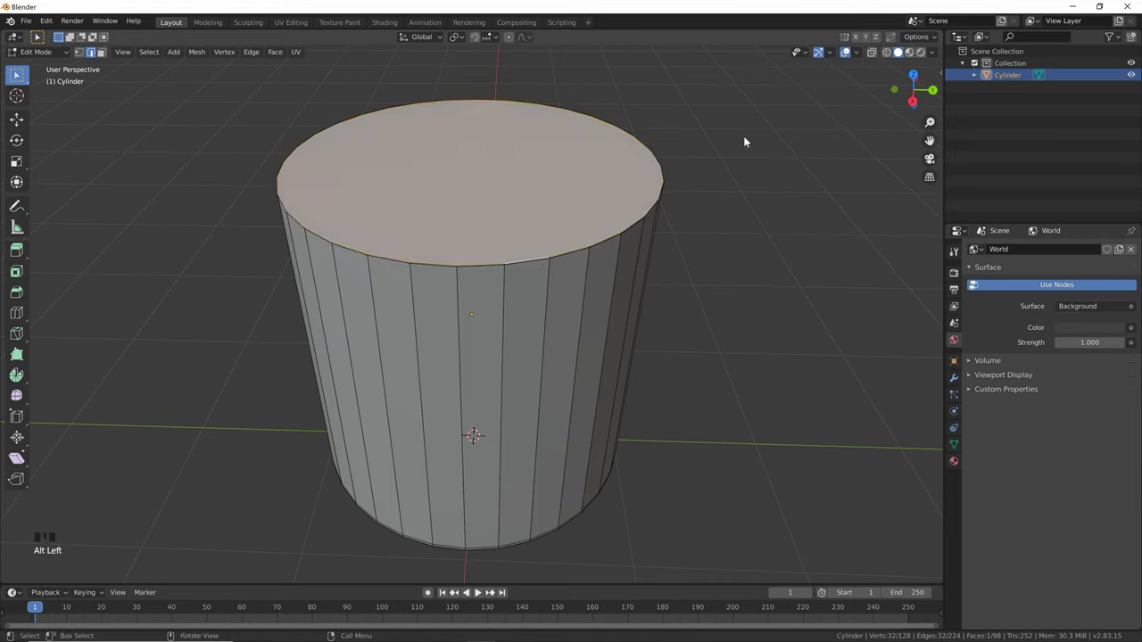
key(i)
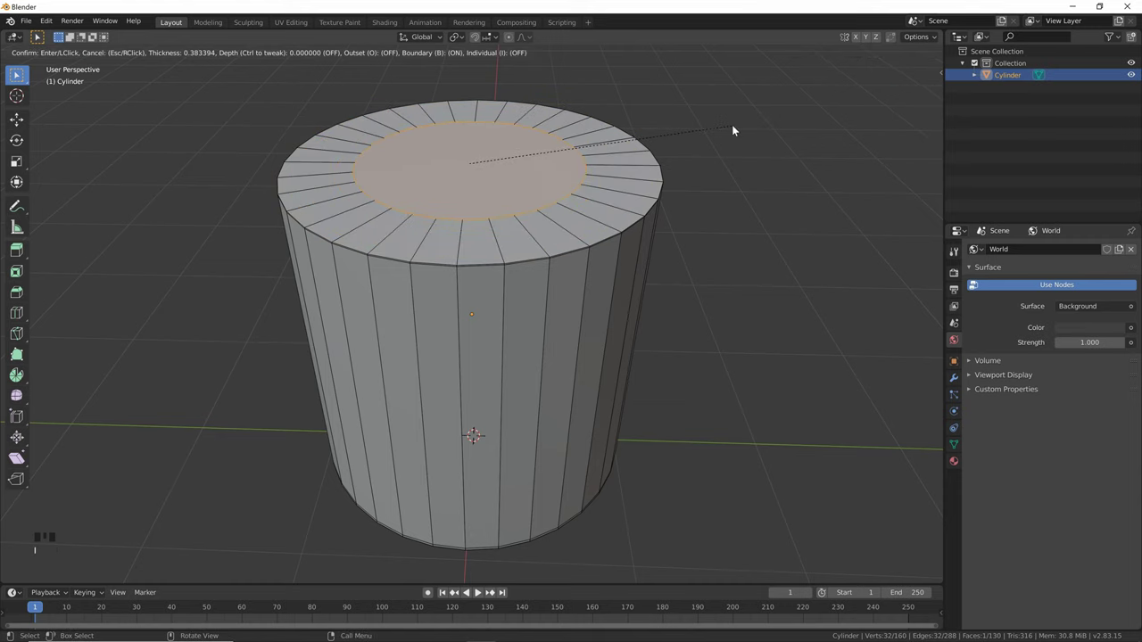
click(721, 133)
Try a Subdivision Surface modifier on the cylinder, inspect its rounded ends, and remove the modifier
scroll(528, 313, down, 3)
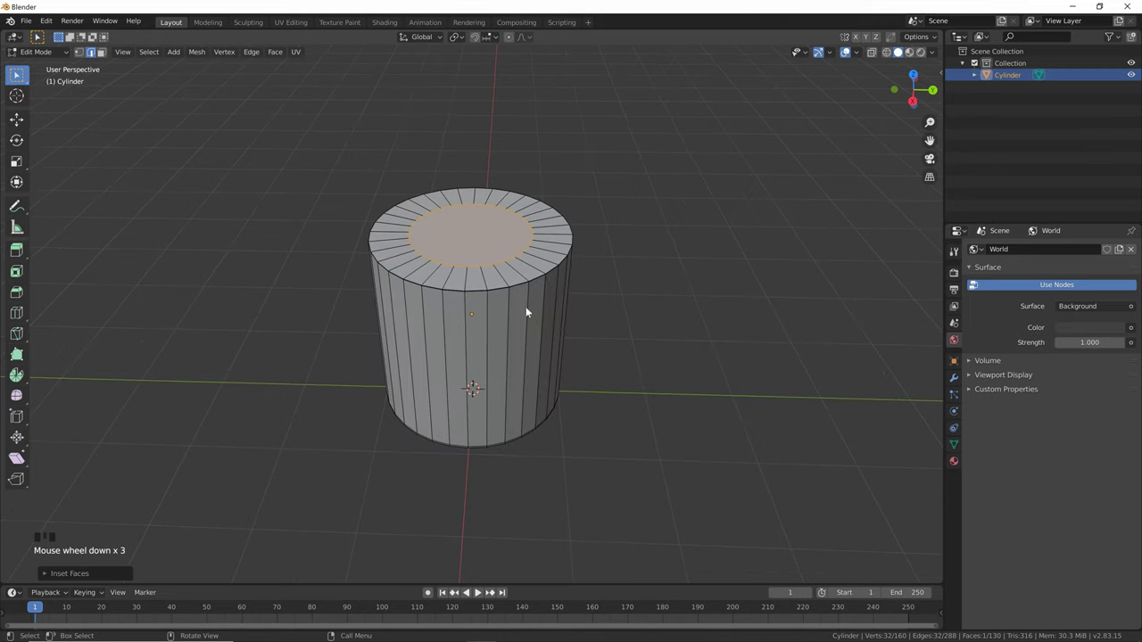
middle_drag(528, 313, 532, 274)
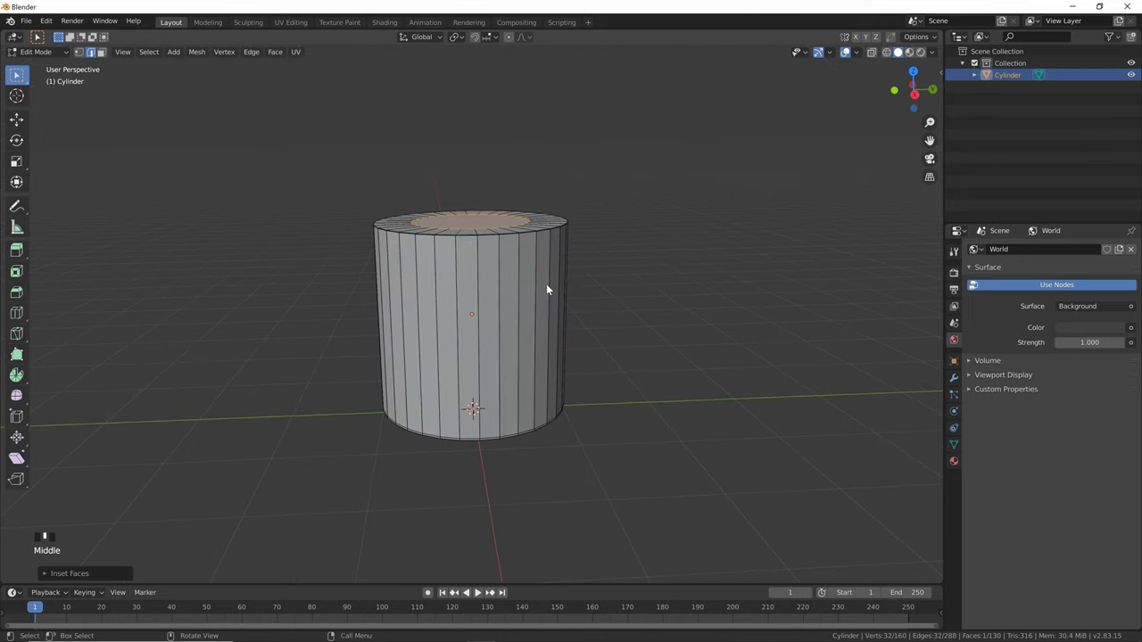
key(Tab)
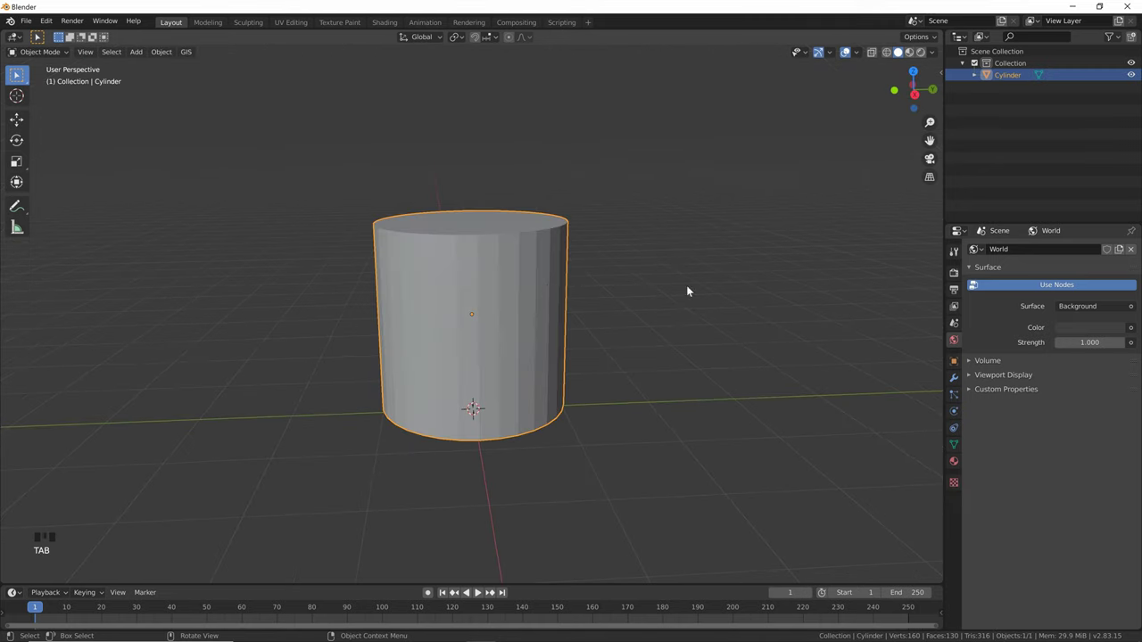
click(953, 376)
click(1021, 253)
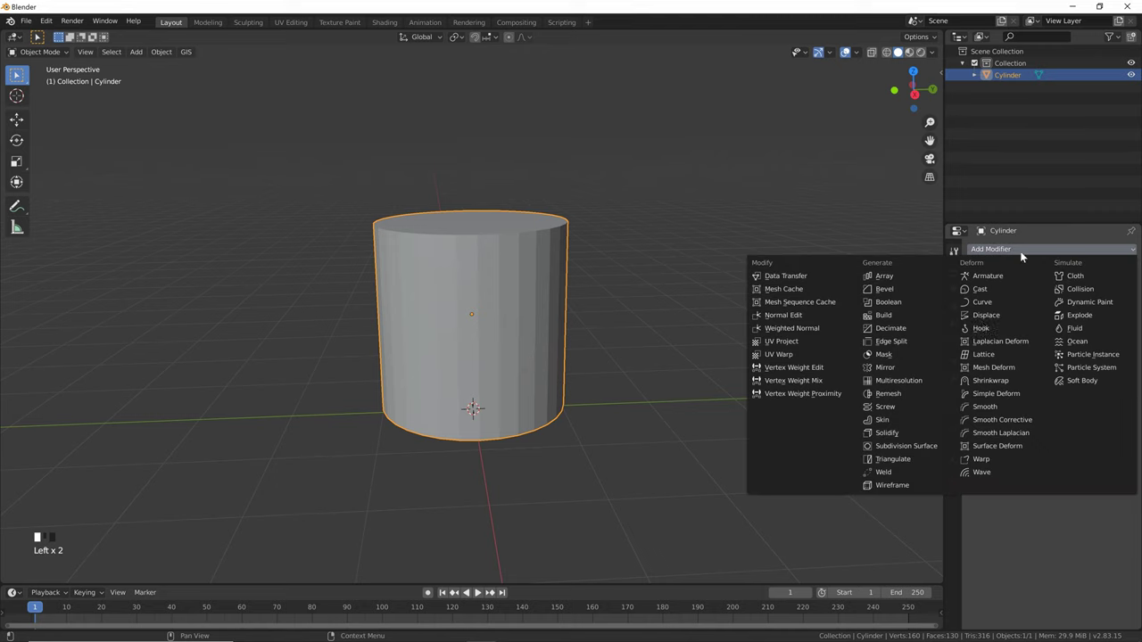
click(883, 458)
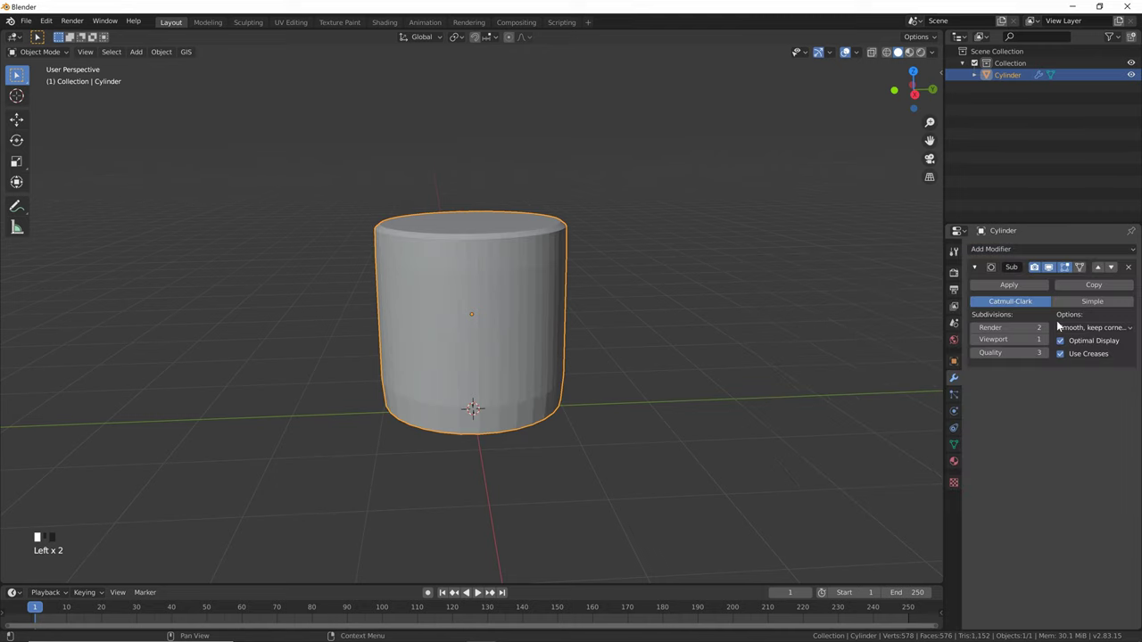
scroll(535, 245, up, 2)
middle_drag(522, 234, 519, 252)
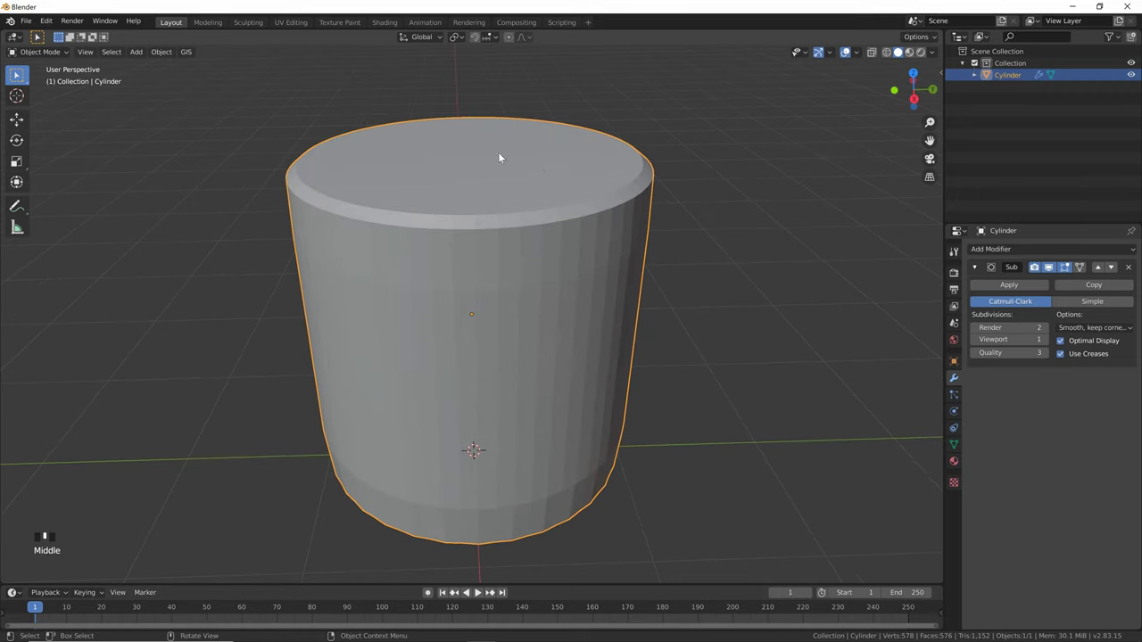
scroll(513, 170, down, 2)
middle_drag(530, 187, 497, 375)
click(1127, 267)
Select the cylinder's bottom edge ring in Edit Mode and inset the bottom face with a thickness of about 0.12
key(Tab)
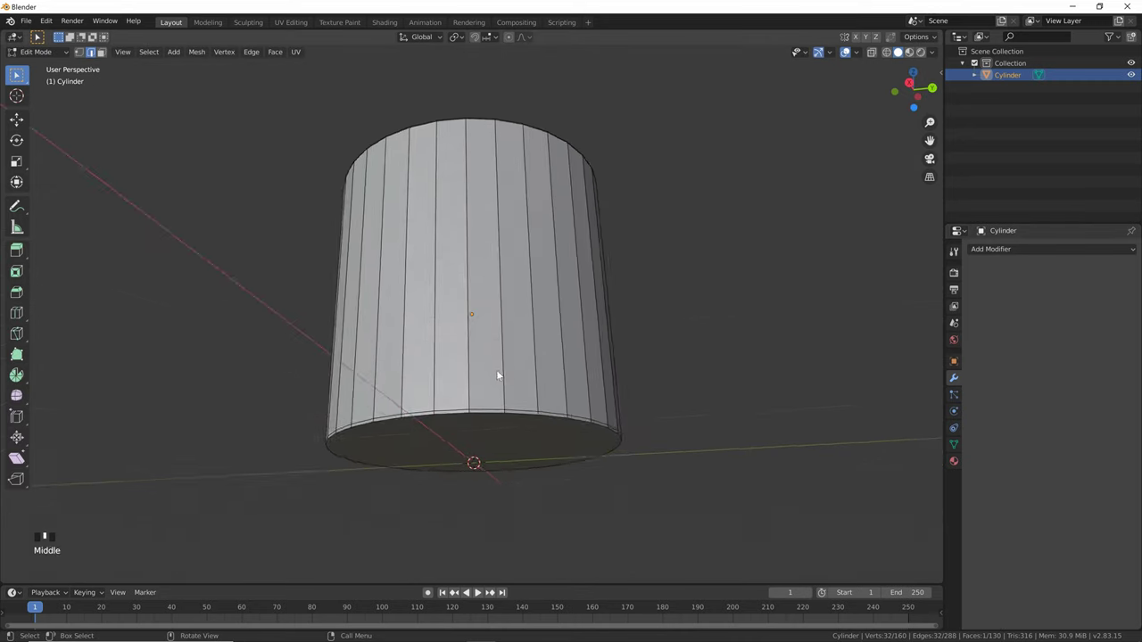
scroll(514, 399, down, 2)
alt+click(512, 394)
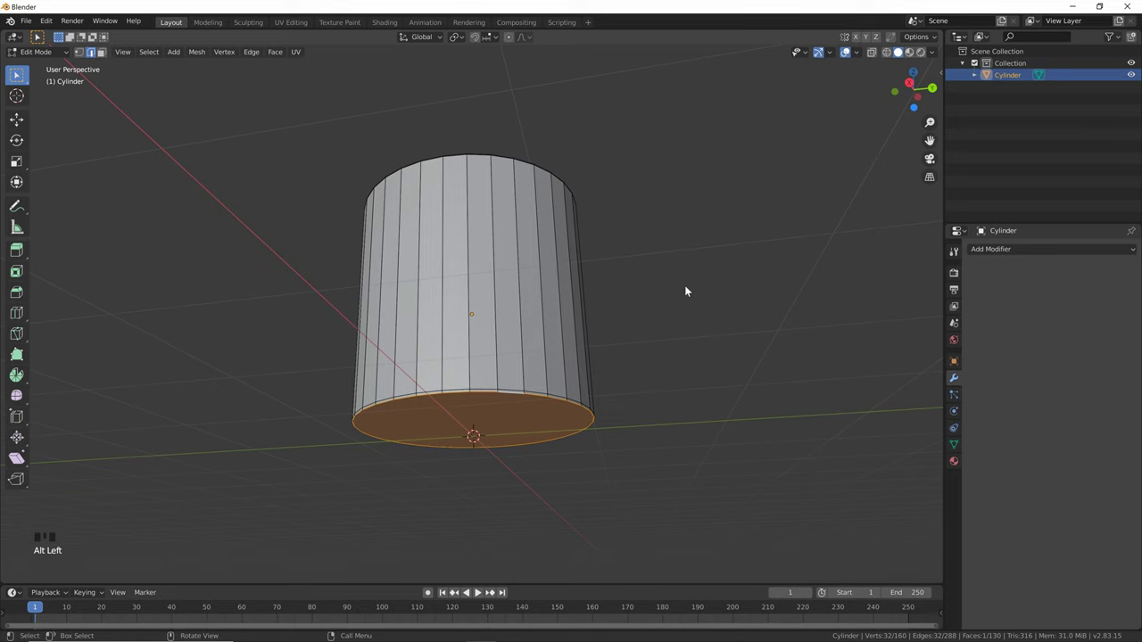
key(i)
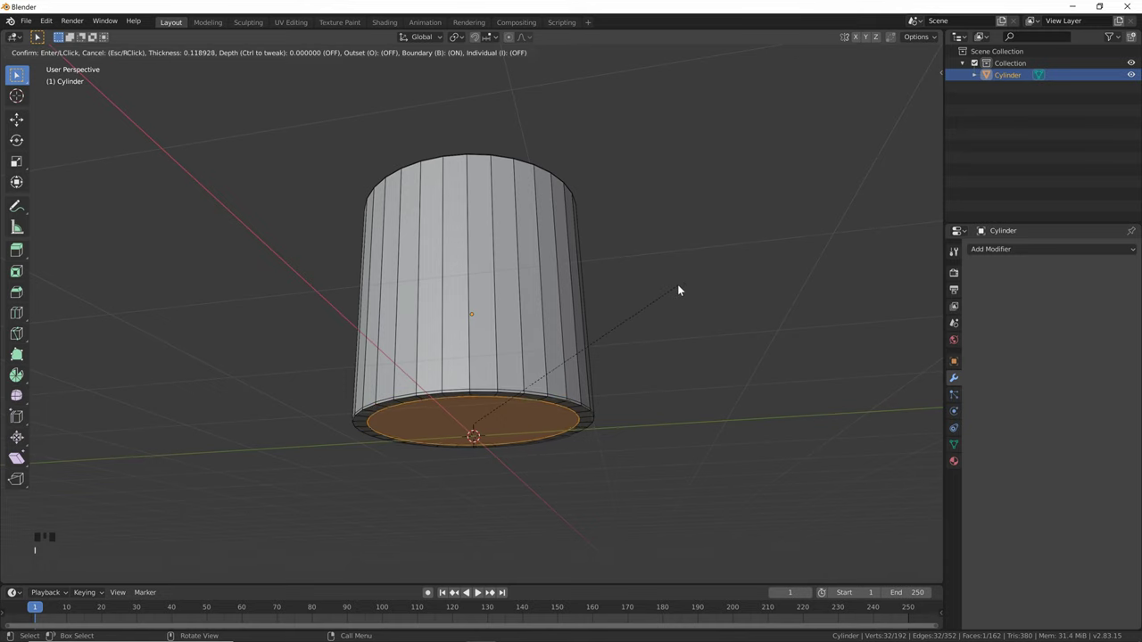
click(671, 292)
Return to Object Mode and apply Shade Smooth to the cylinder
middle_drag(671, 291, 563, 257)
key(Tab)
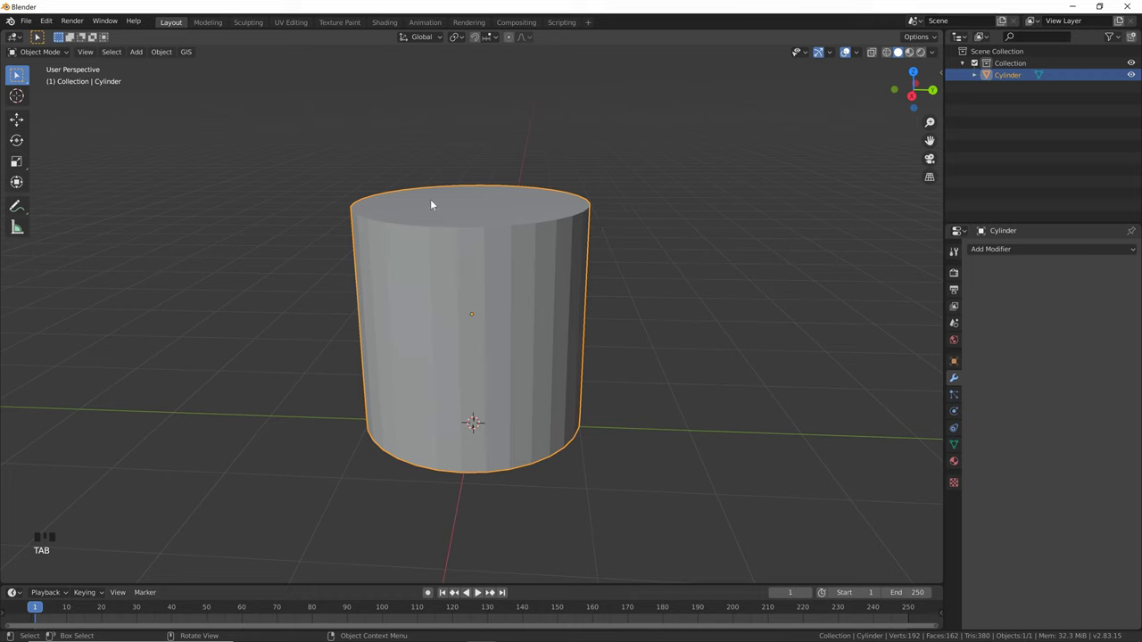
right_click(522, 239)
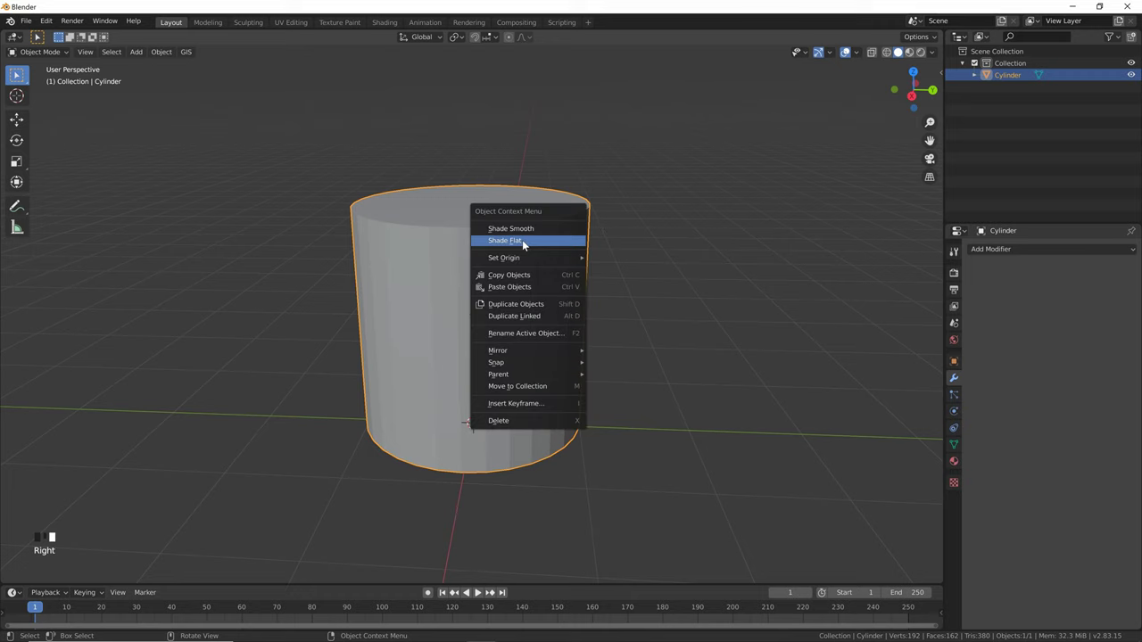
click(522, 227)
Add a Subdivision Surface modifier to the cylinder with render and viewport subdivisions both set to 3
click(976, 248)
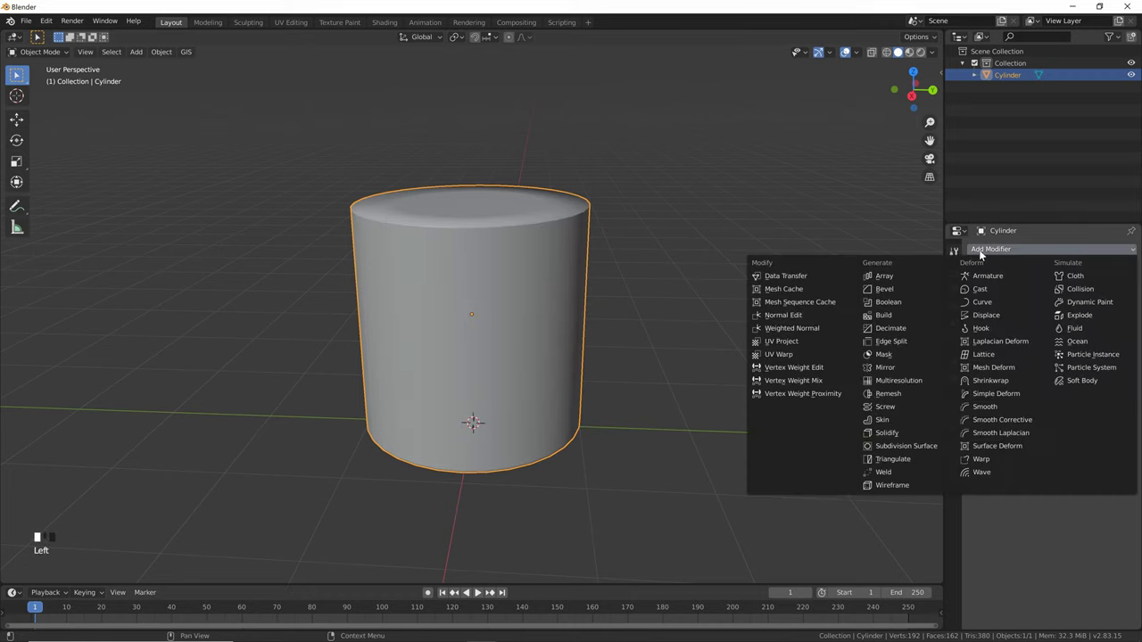
click(936, 446)
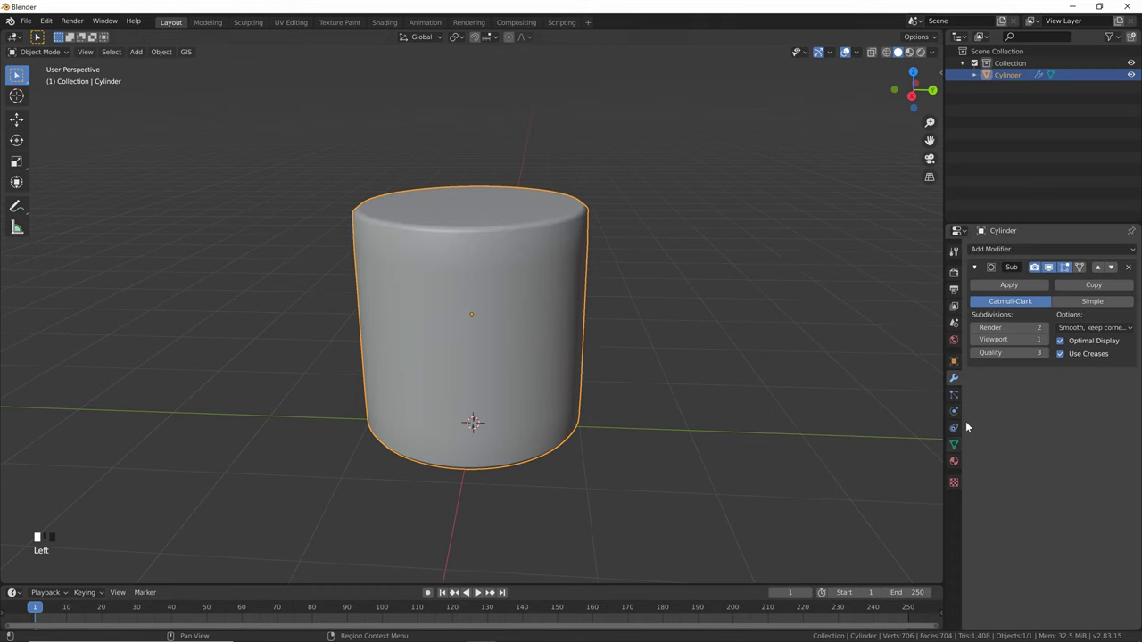
click(1046, 329)
click(1044, 339)
click(1044, 339)
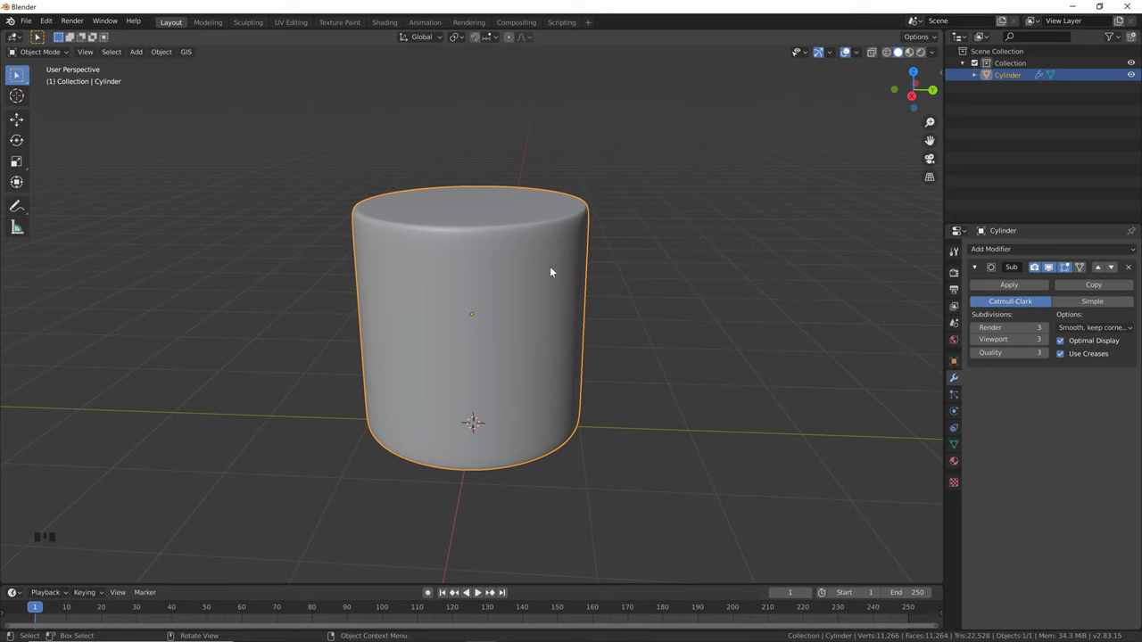
Duplicate the cylinder in place and rename the copy "liquid"
key(shift+d)
right_click(523, 260)
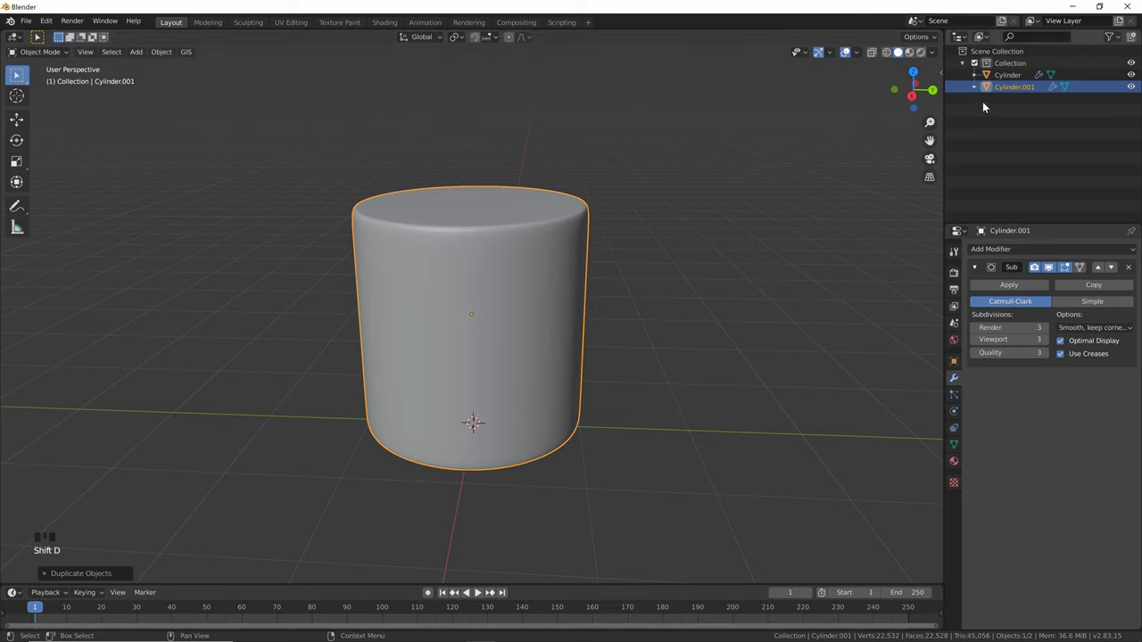
double_click(1008, 86)
text(li)
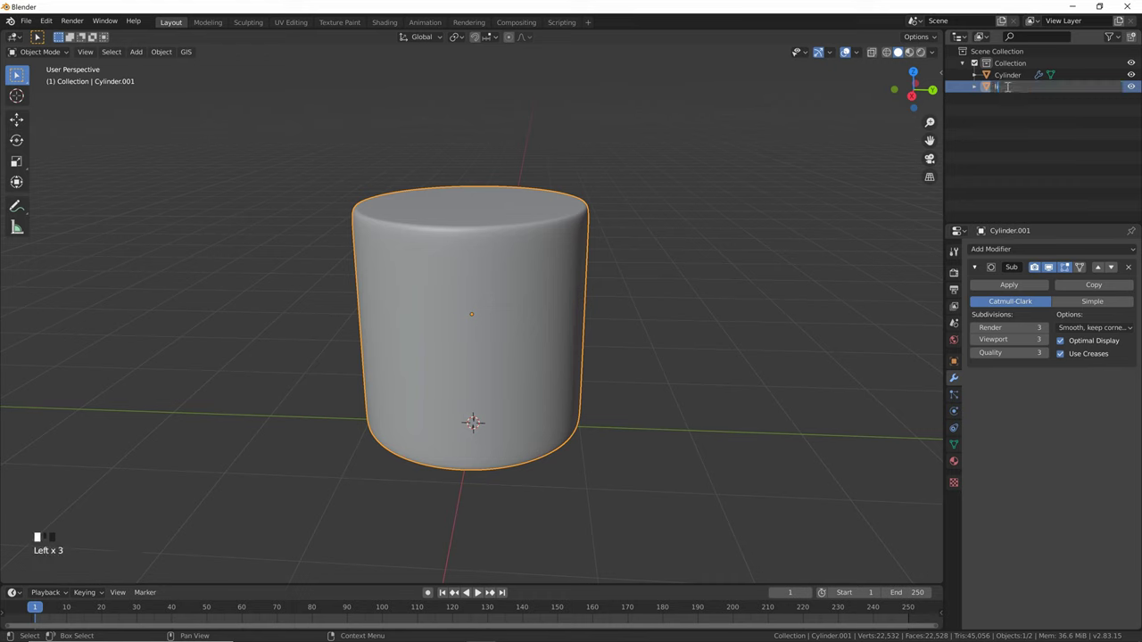
text(quid)
key(Return)
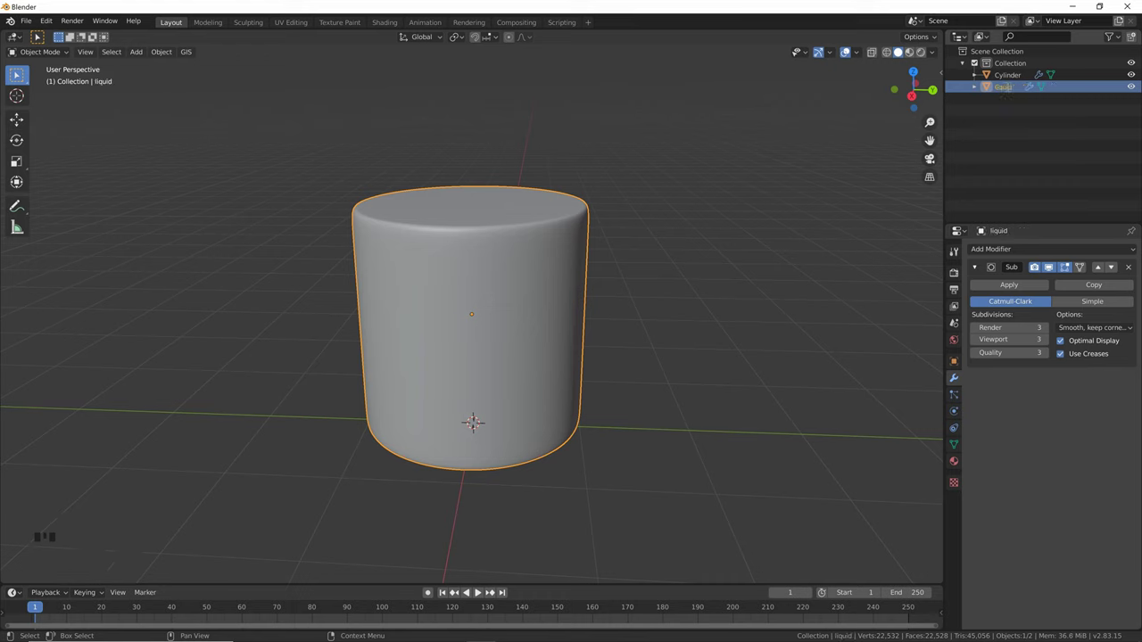
Rename the original cylinder as "can" and hide the liquid object in the viewport
click(1007, 75)
double_click(1007, 75)
text(can)
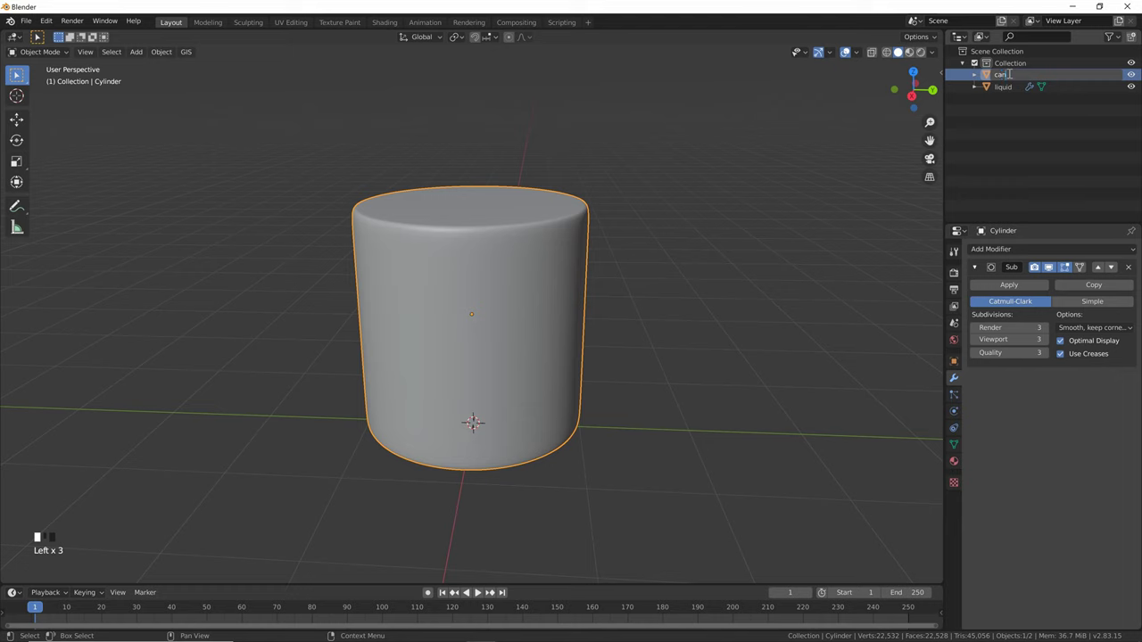
key(Return)
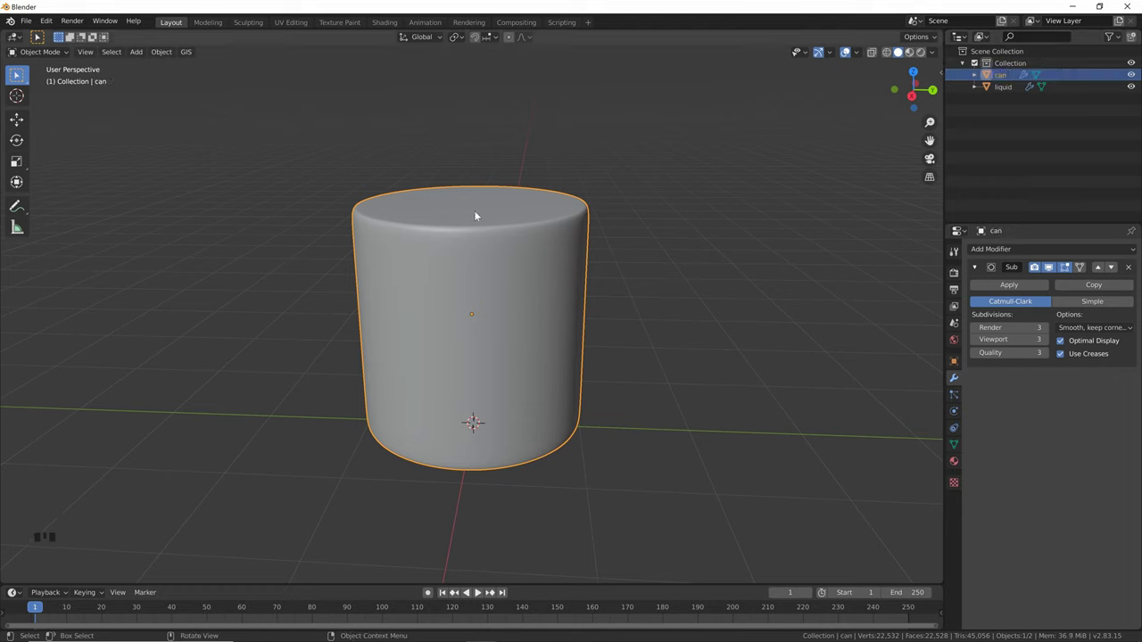
click(1122, 87)
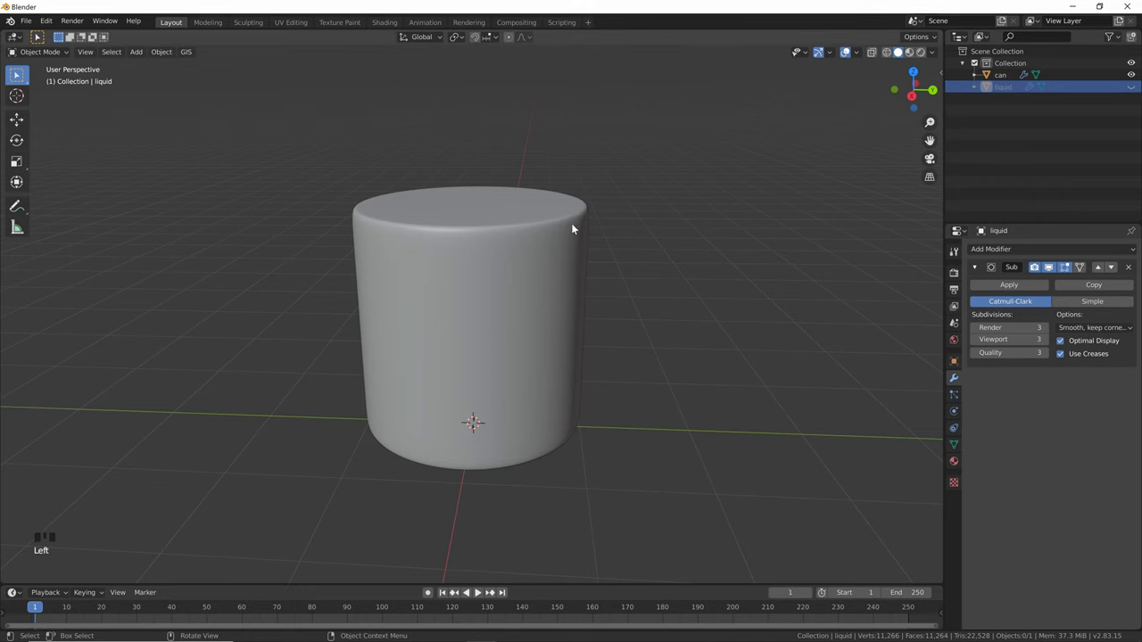
Delete the can's central top face and its surrounding face ring in Edit Mode, and return to Object Mode
click(536, 246)
middle_drag(650, 186, 624, 189)
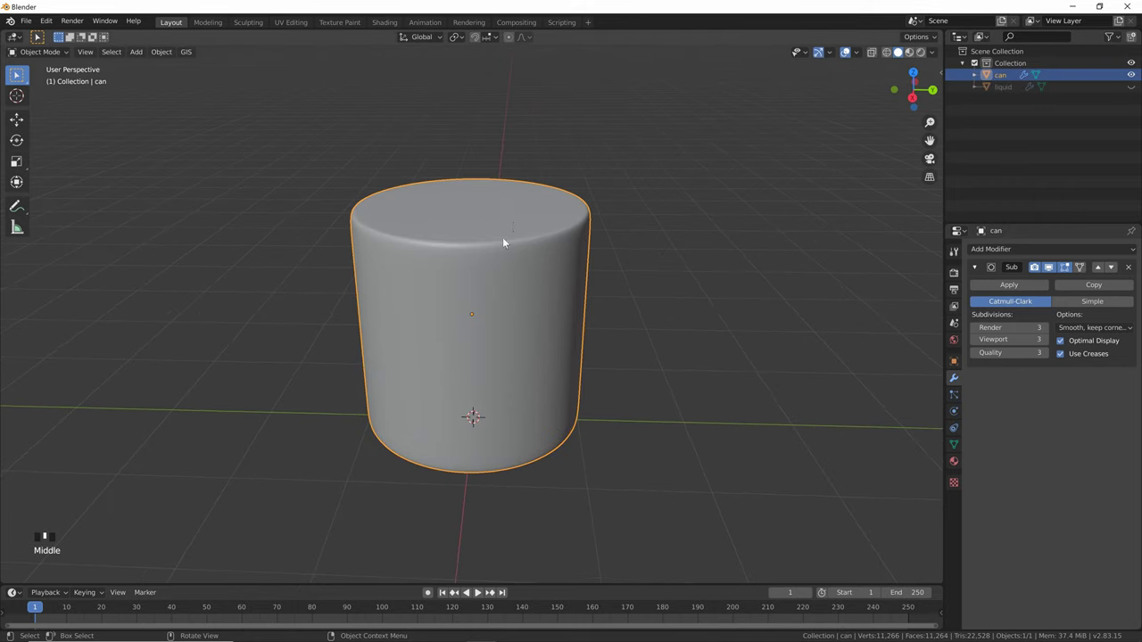
key(Tab)
middle_drag(496, 261, 549, 187)
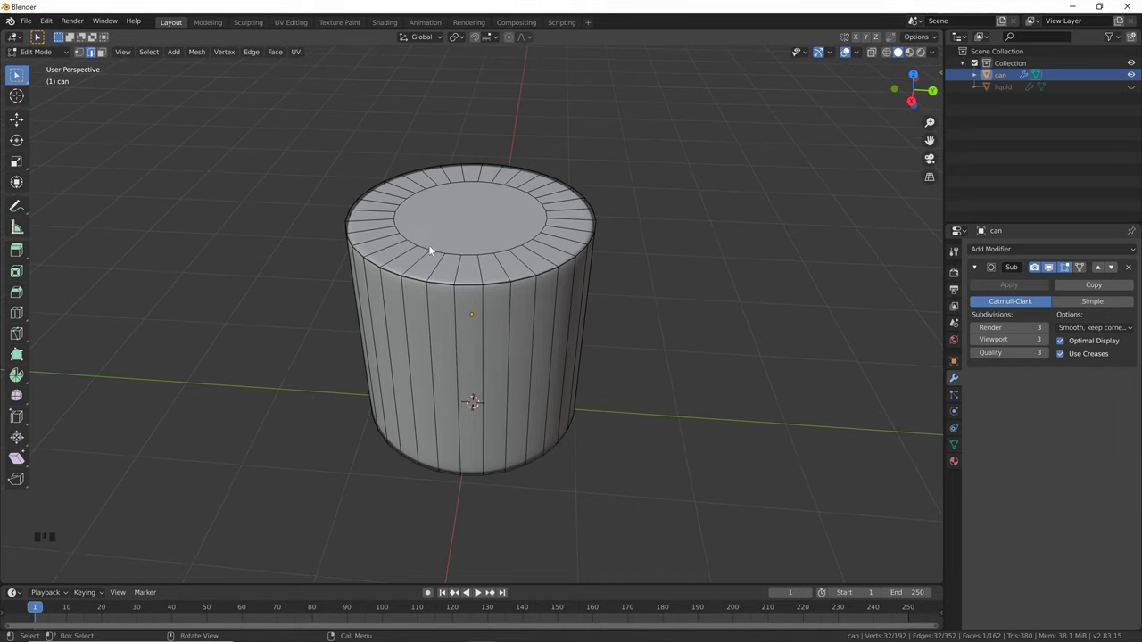
click(100, 51)
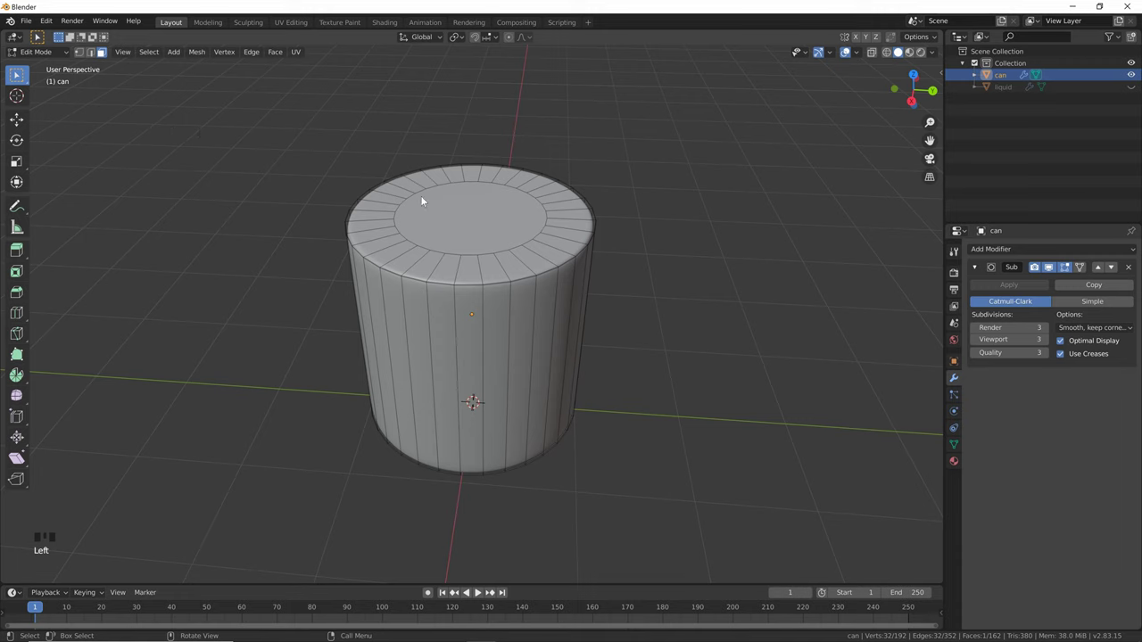
click(473, 221)
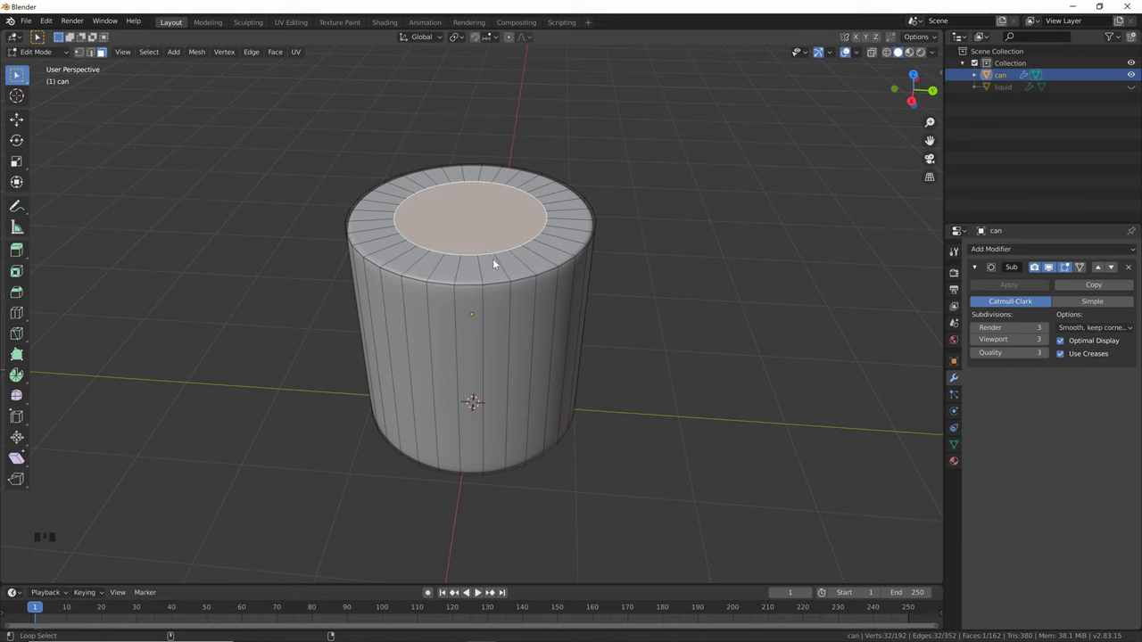
alt+shift+click(492, 258)
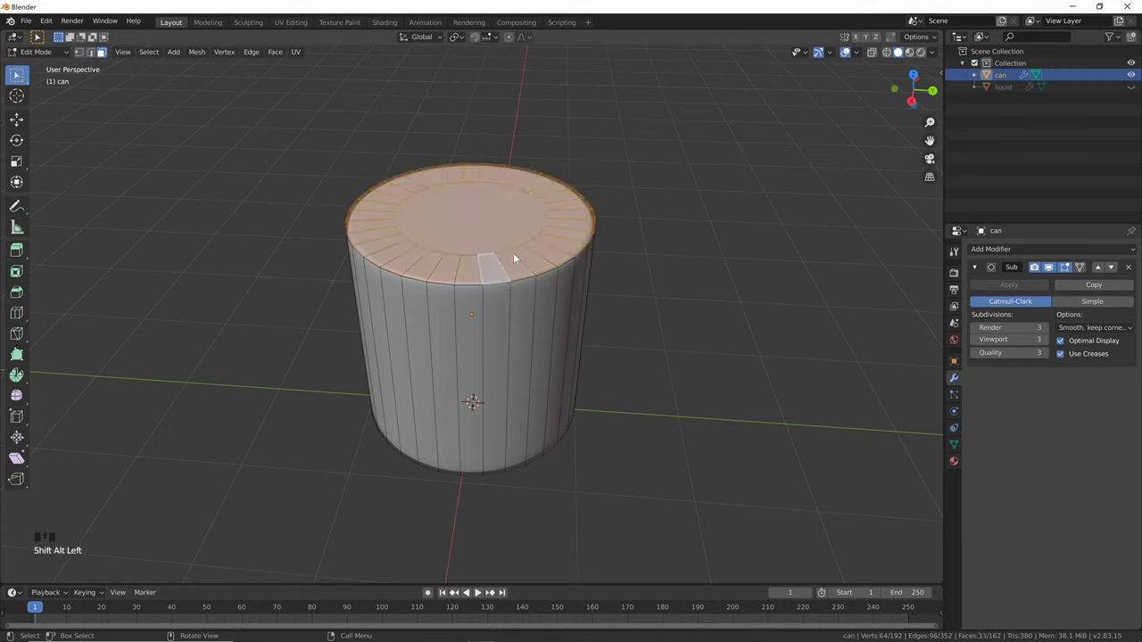
key(Delete)
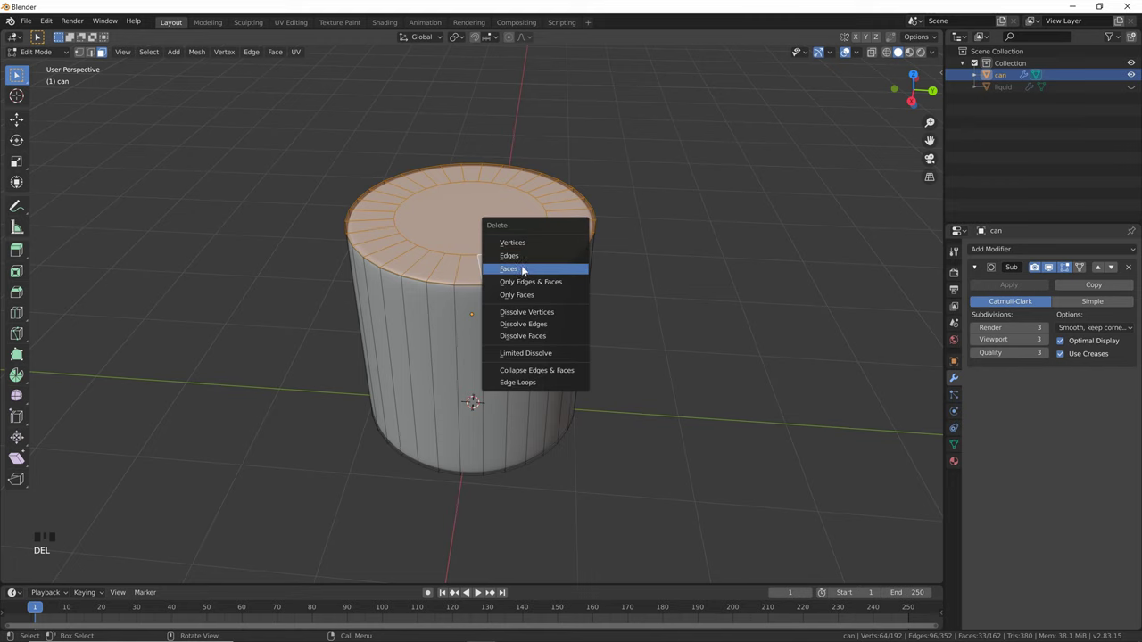
click(521, 266)
key(Tab)
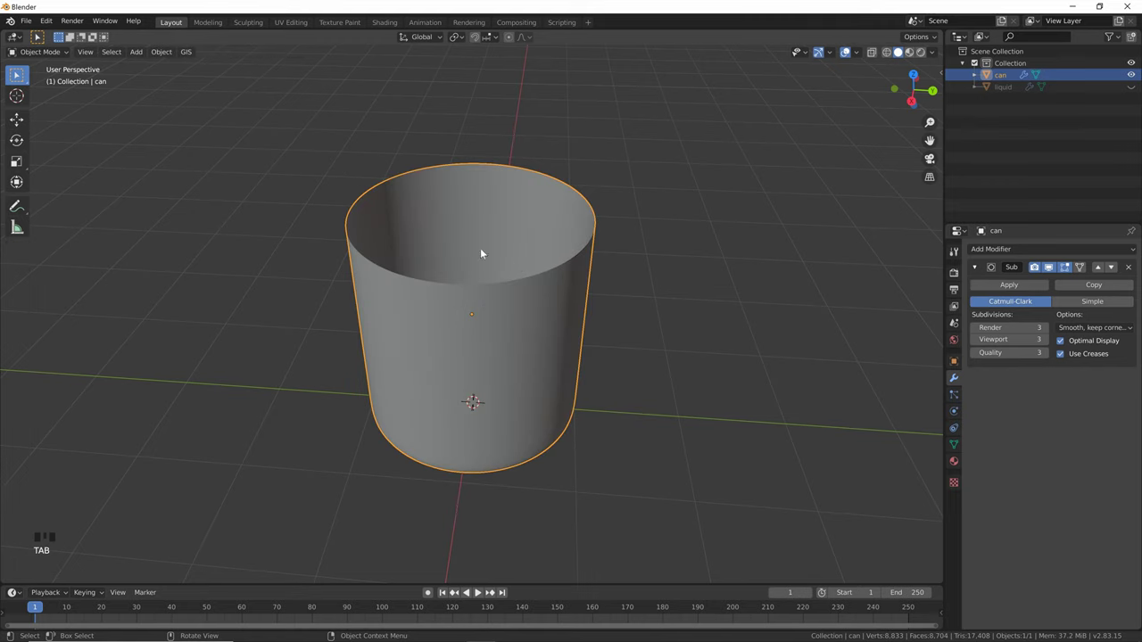
Duplicate the open-topped can in place and rename the copy "effector"
middle_drag(480, 248, 483, 222)
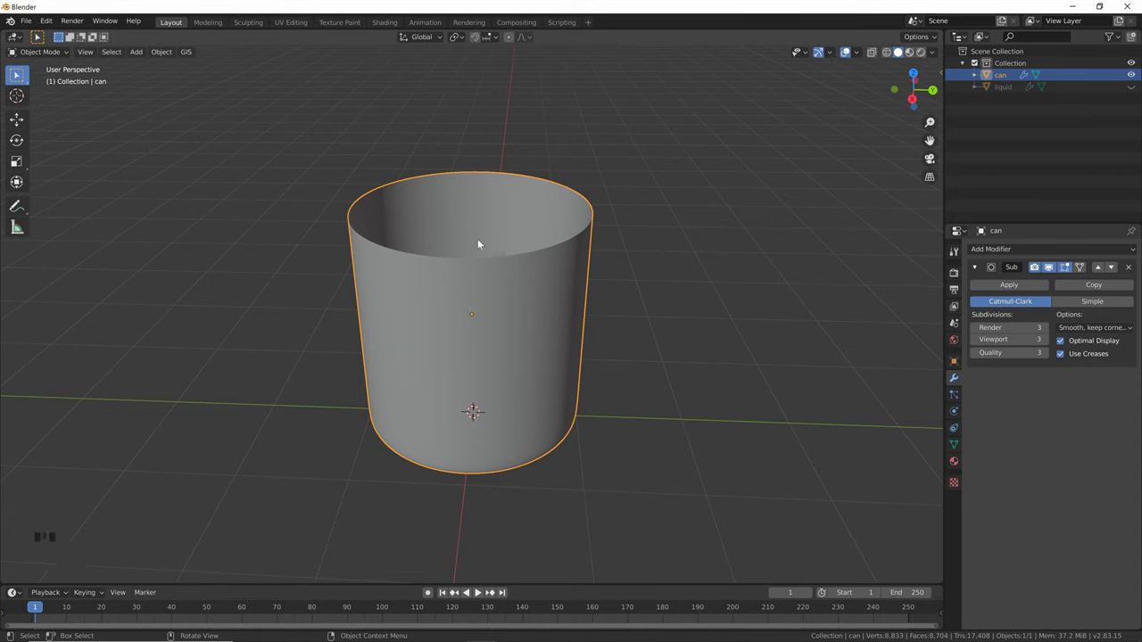
key(shift+d)
right_click(477, 238)
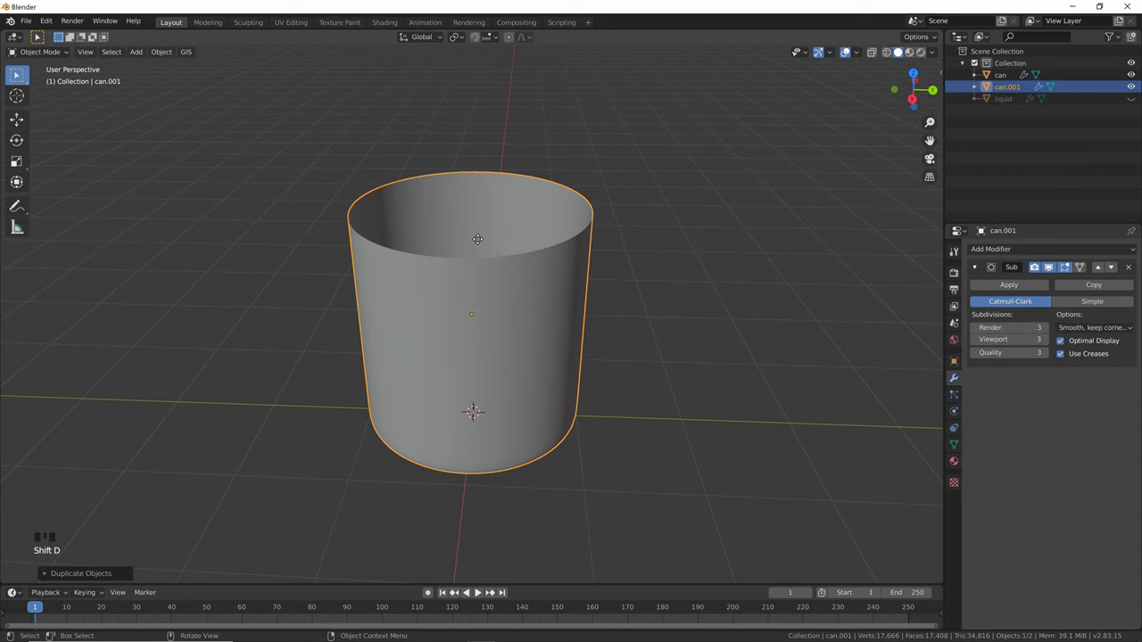
click(1005, 88)
double_click(1005, 87)
text(effector)
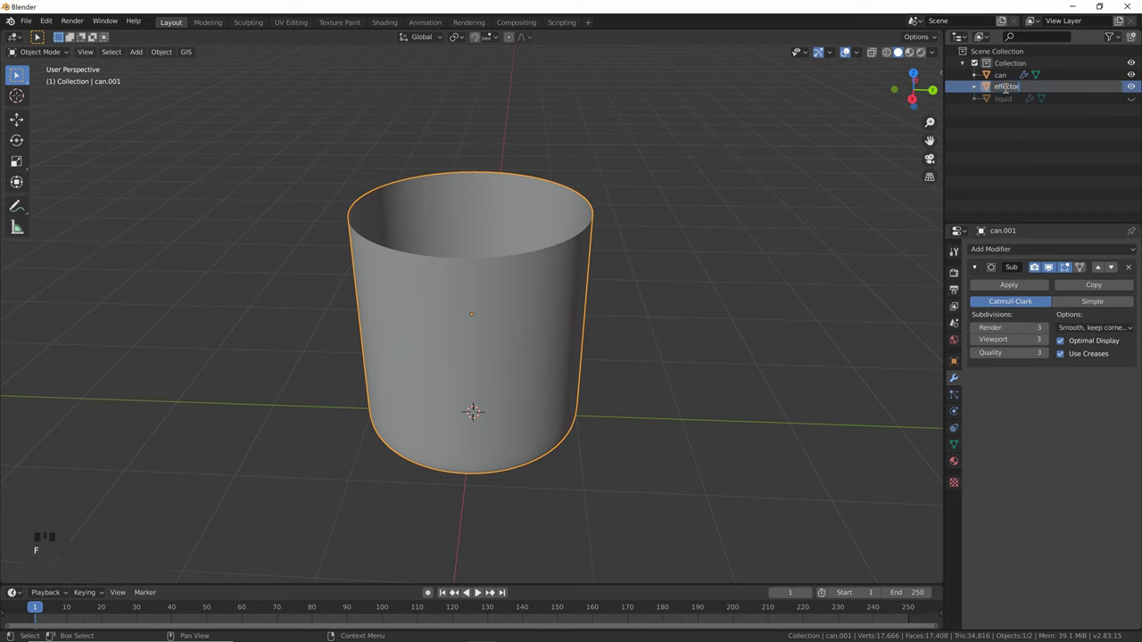
key(Return)
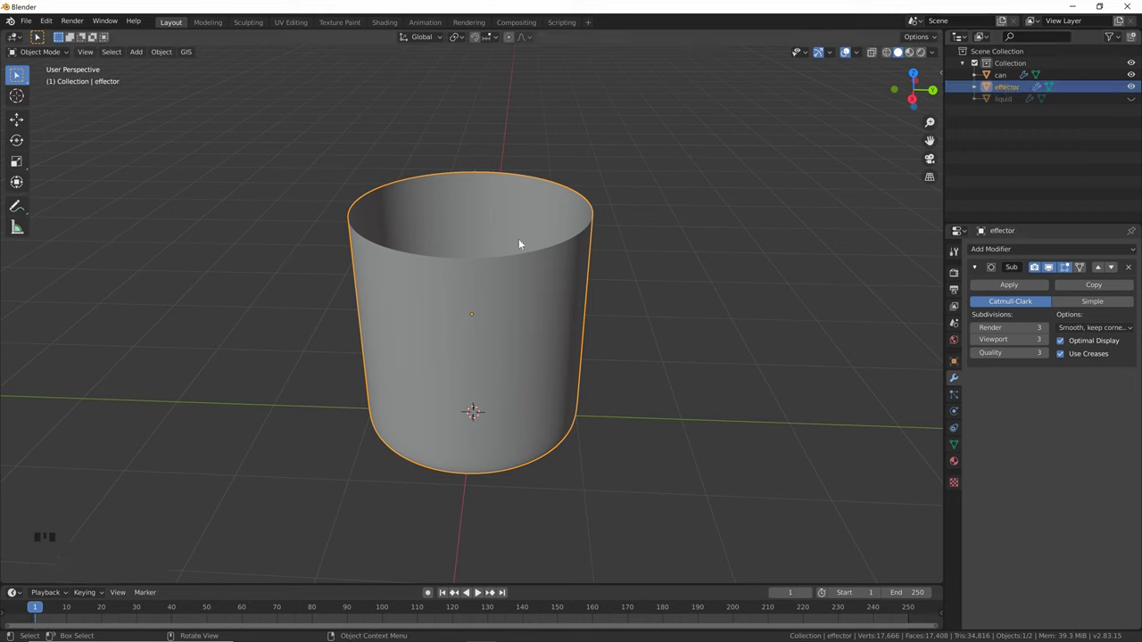
Hide the can, enter Edit Mode on the effector and display its face normals to check their direction
click(1131, 75)
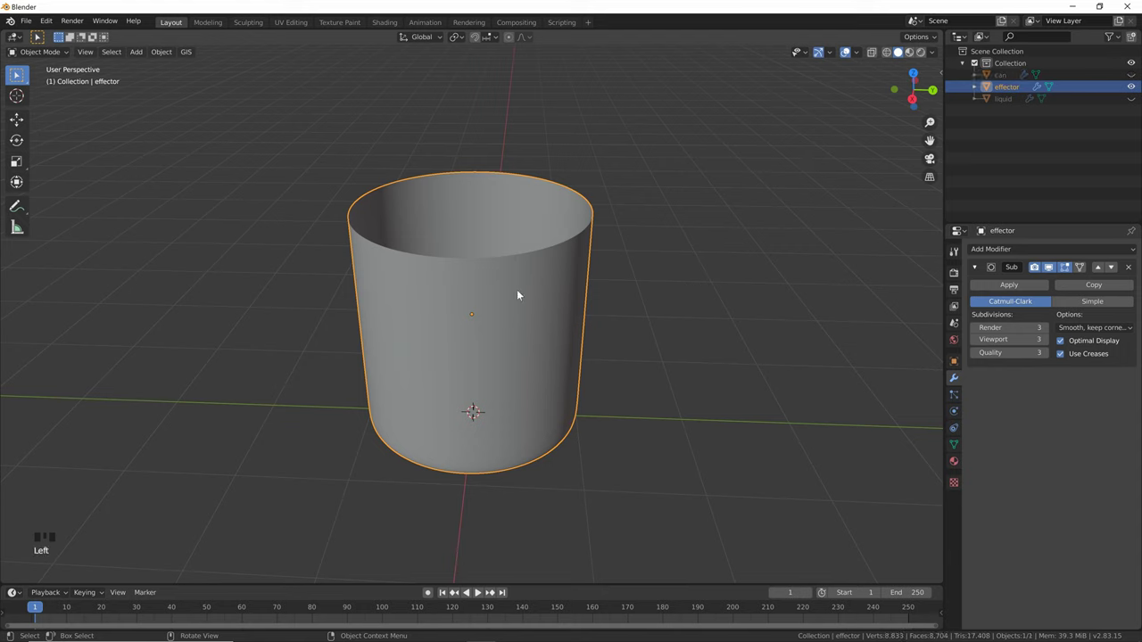
key(Tab)
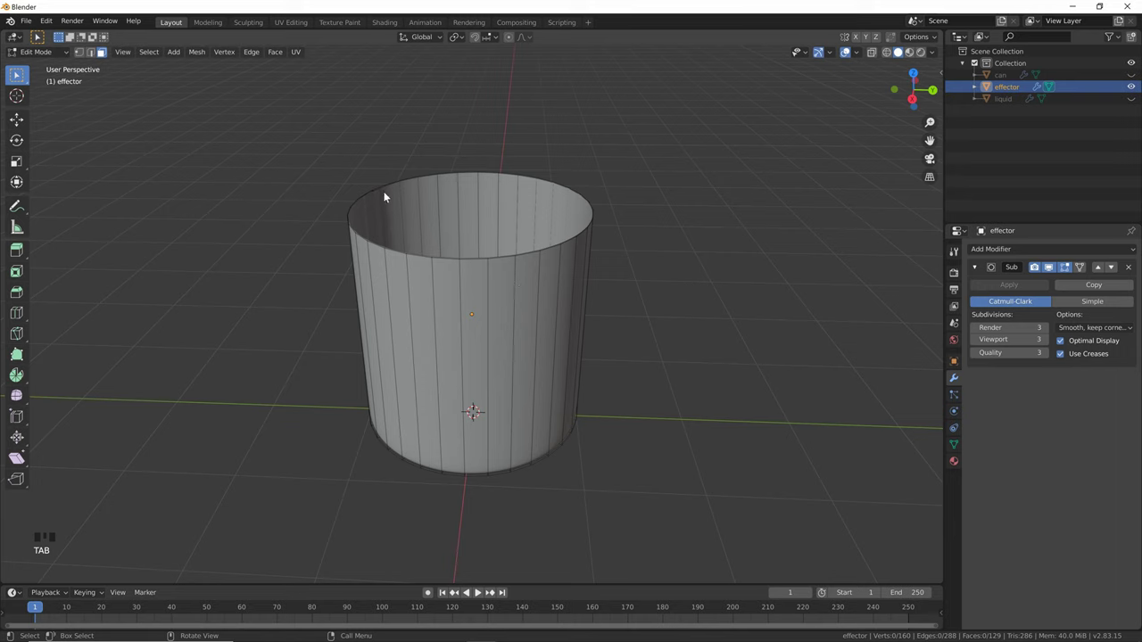
click(854, 52)
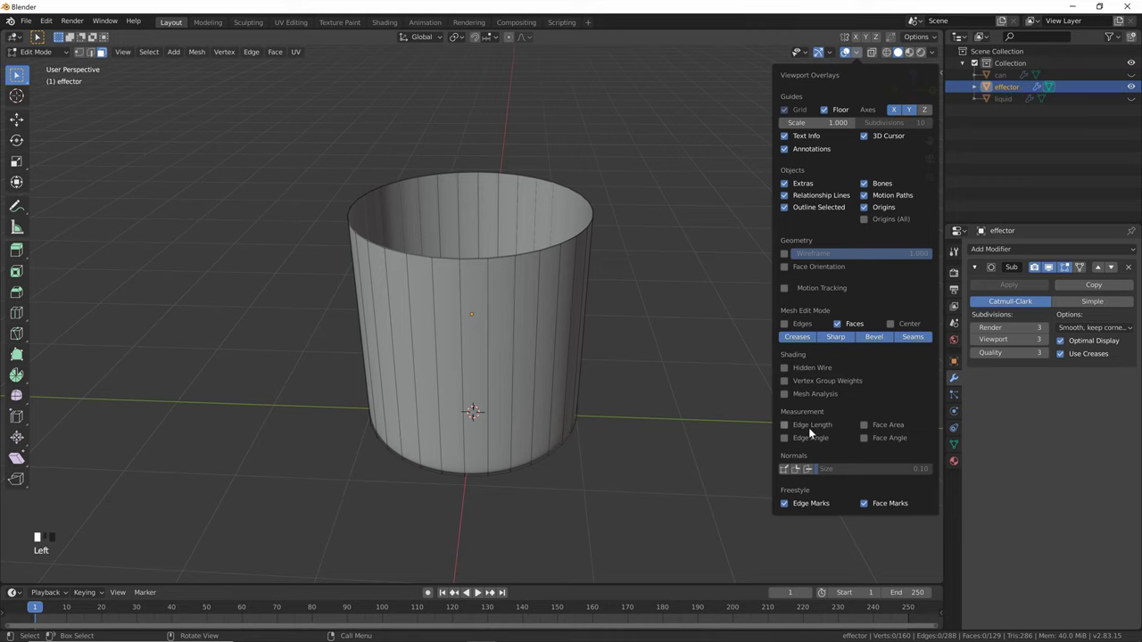
click(806, 471)
middle_drag(579, 204, 627, 271)
middle_drag(515, 275, 604, 288)
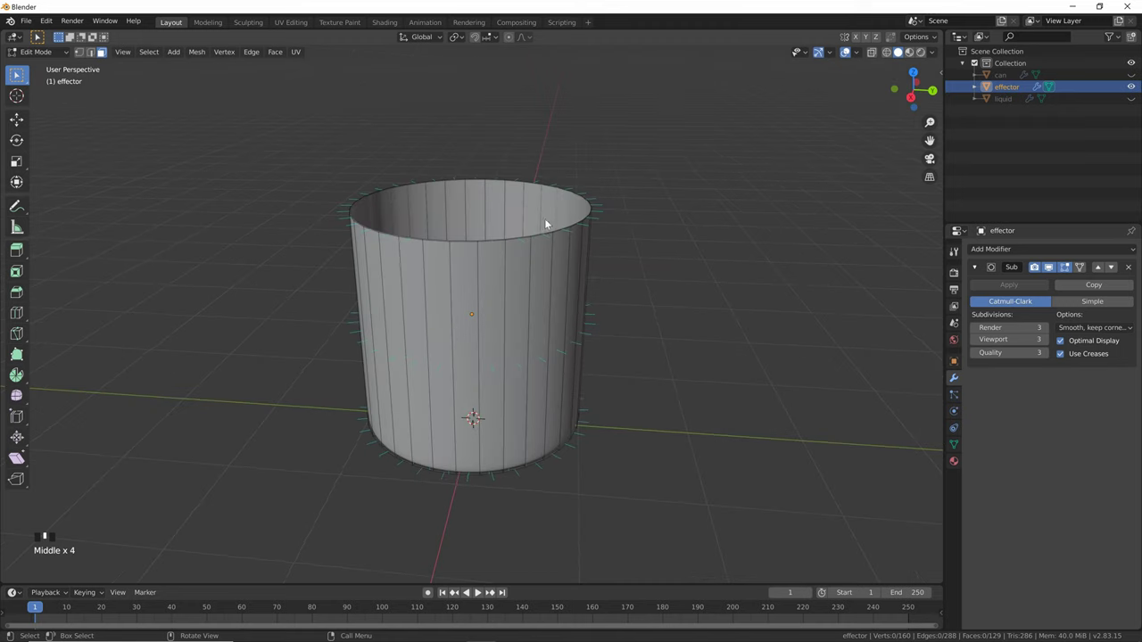
middle_drag(530, 184, 566, 269)
middle_drag(602, 315, 561, 323)
scroll(549, 251, down, 2)
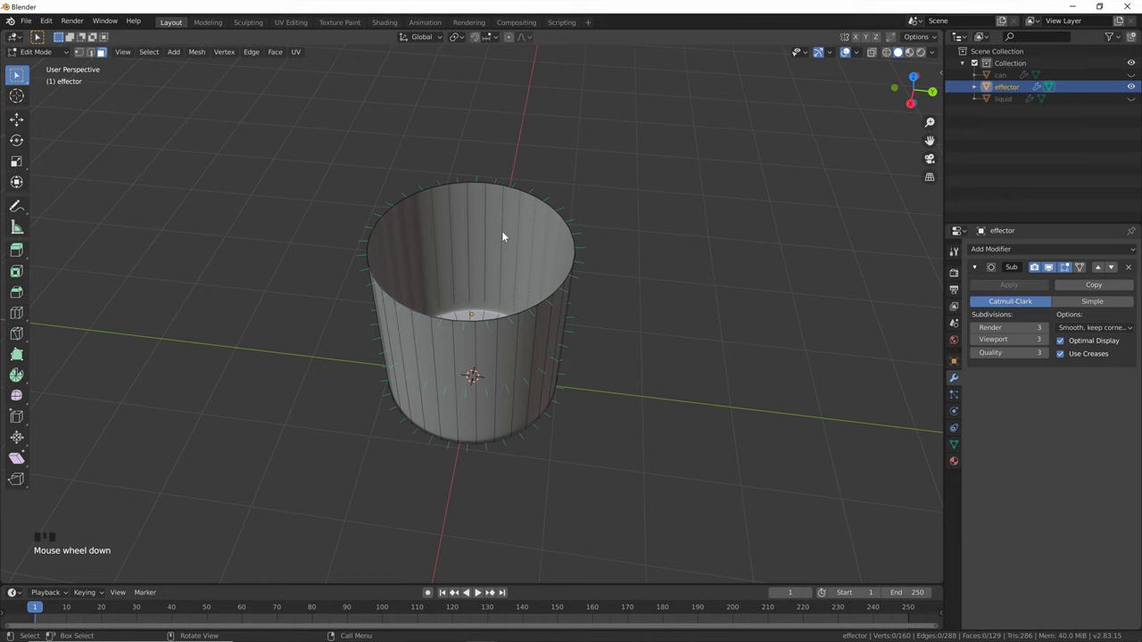
scroll(589, 277, up, 2)
middle_drag(604, 273, 616, 237)
Reorient the normals of all the effector's faces to point inward, and return to Object Mode
key(a)
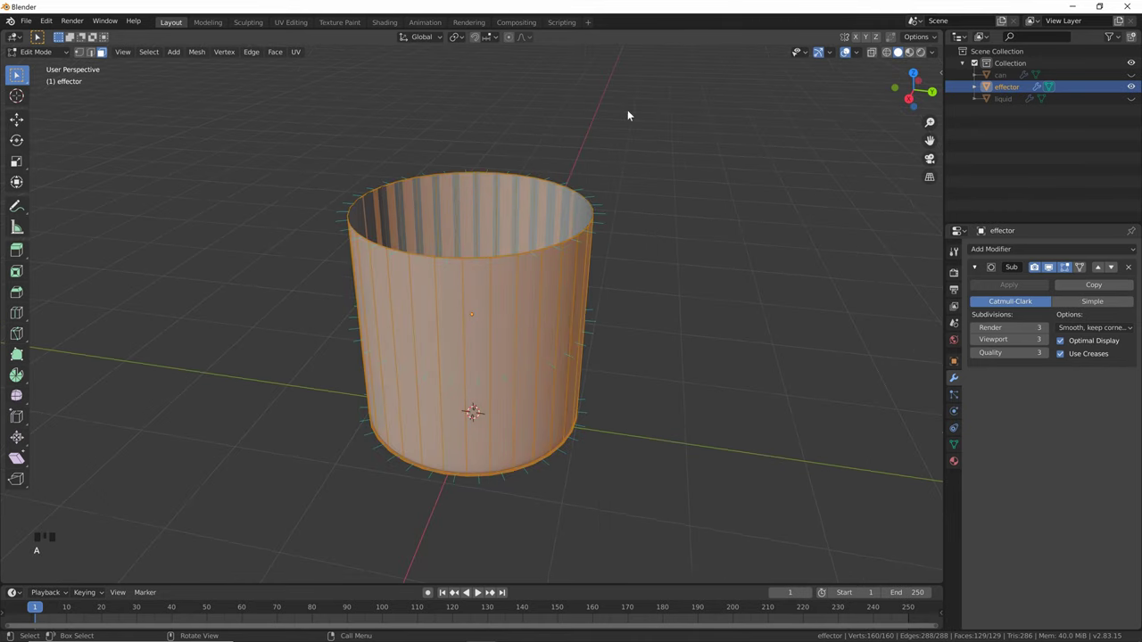
click(195, 51)
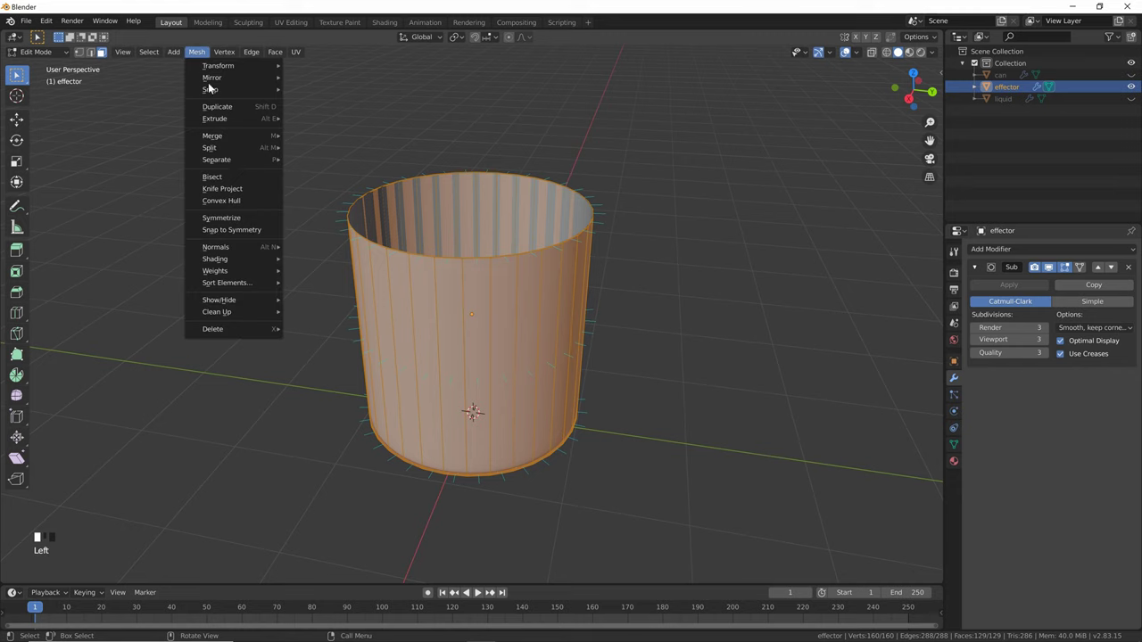
mouse_move(241, 249)
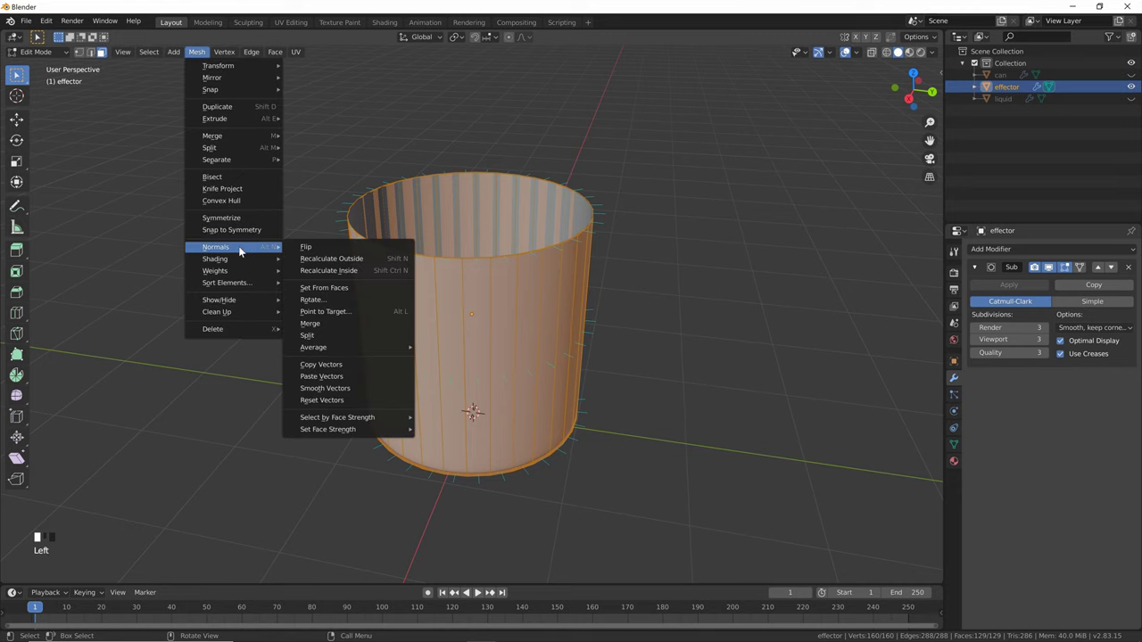
click(304, 259)
middle_drag(522, 252, 609, 254)
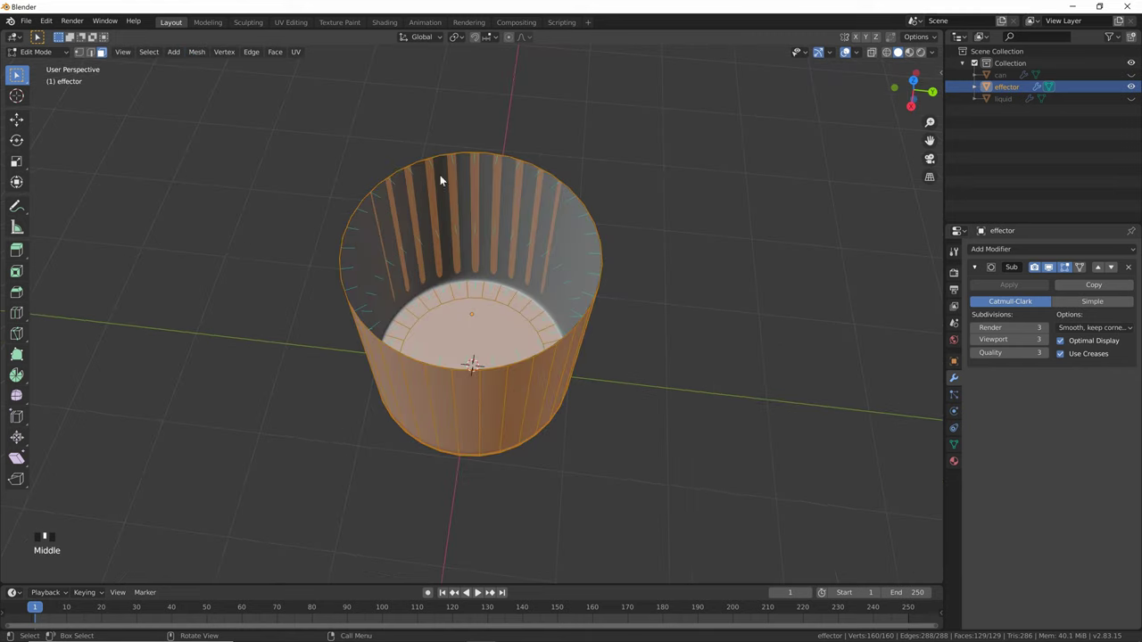
middle_drag(528, 262, 518, 235)
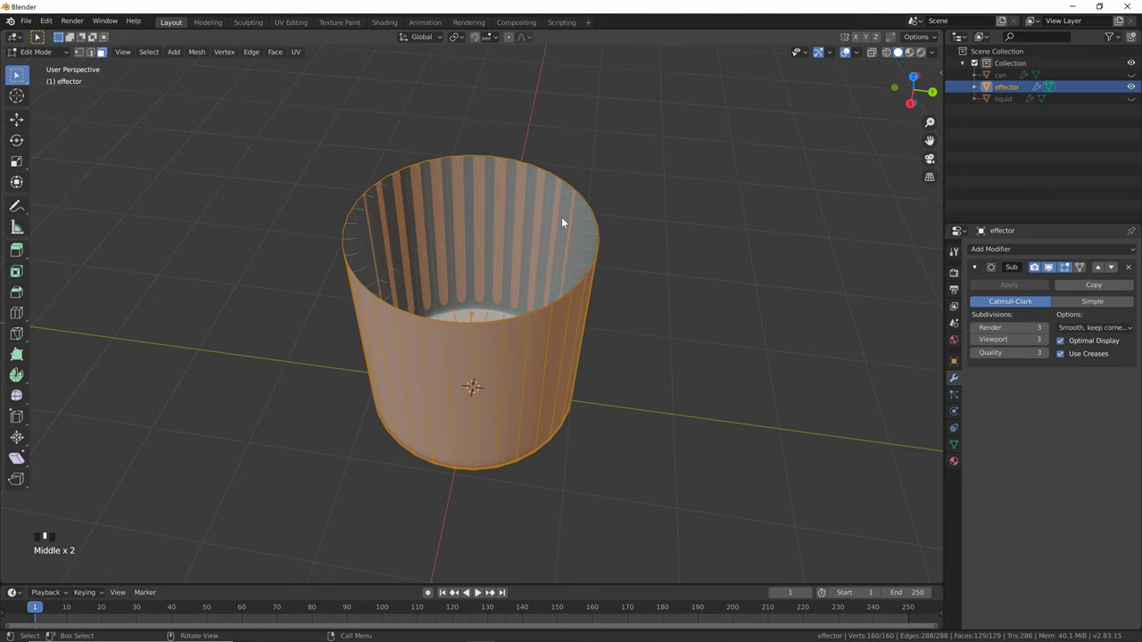
key(Tab)
middle_drag(561, 217, 589, 173)
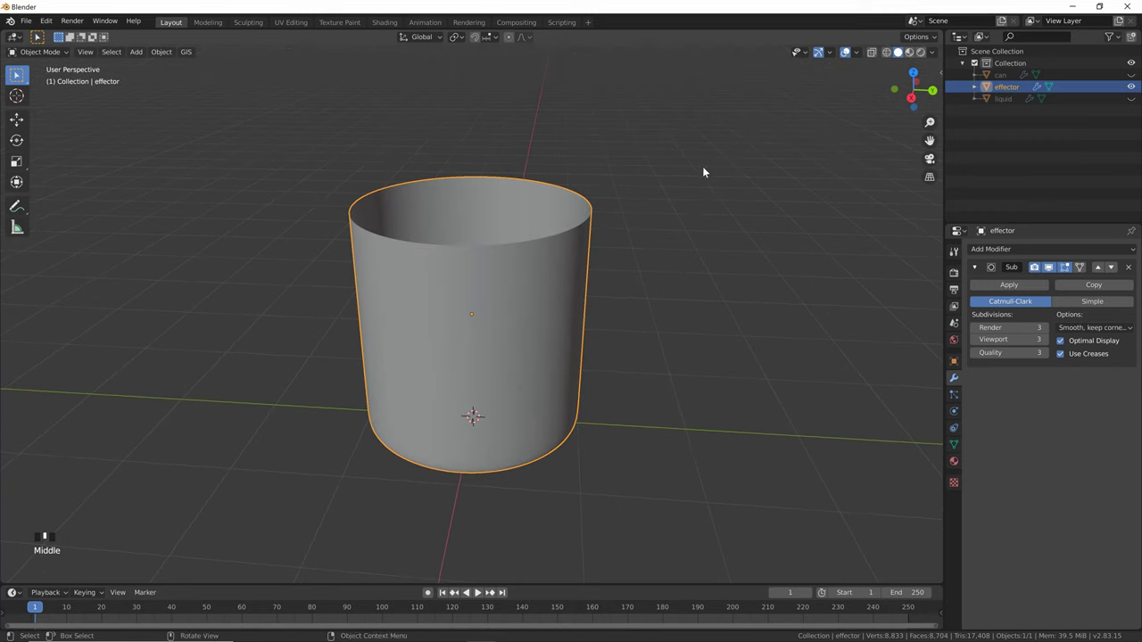
Unhide the liquid object and scale it uniformly by 0.95 so it fits inside the effector
click(1131, 99)
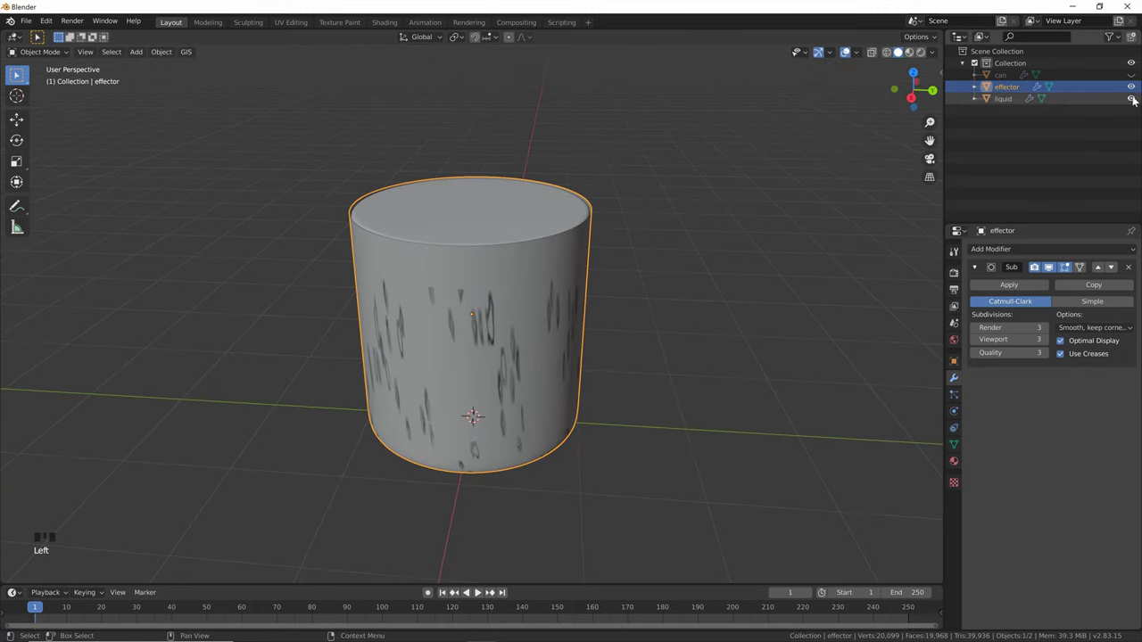
click(534, 208)
middle_drag(666, 150, 661, 161)
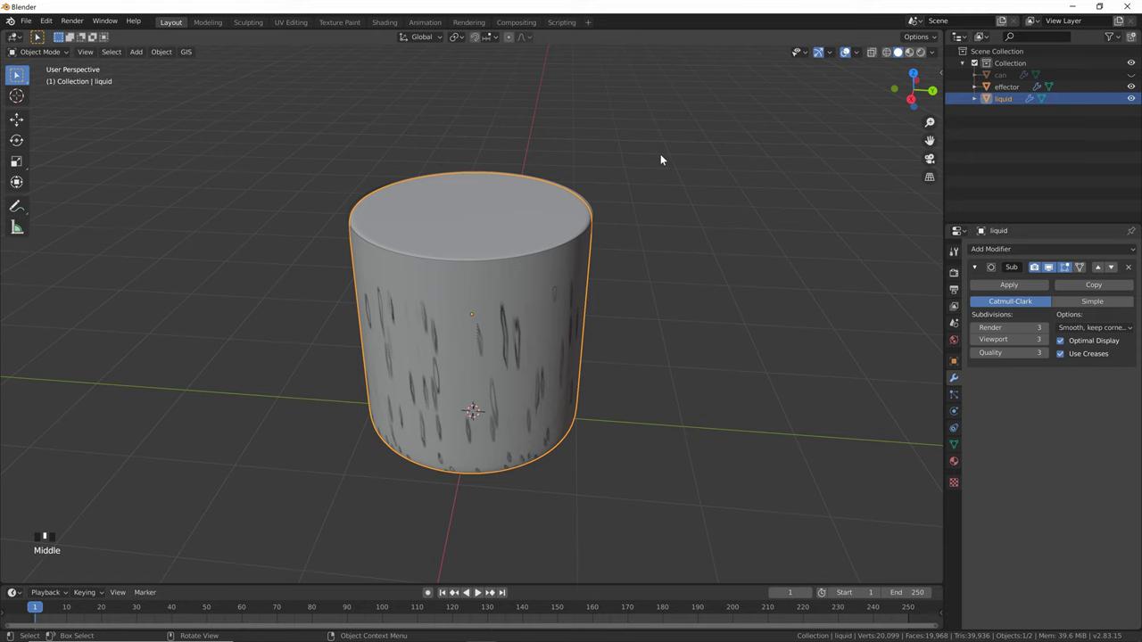
text(s.95)
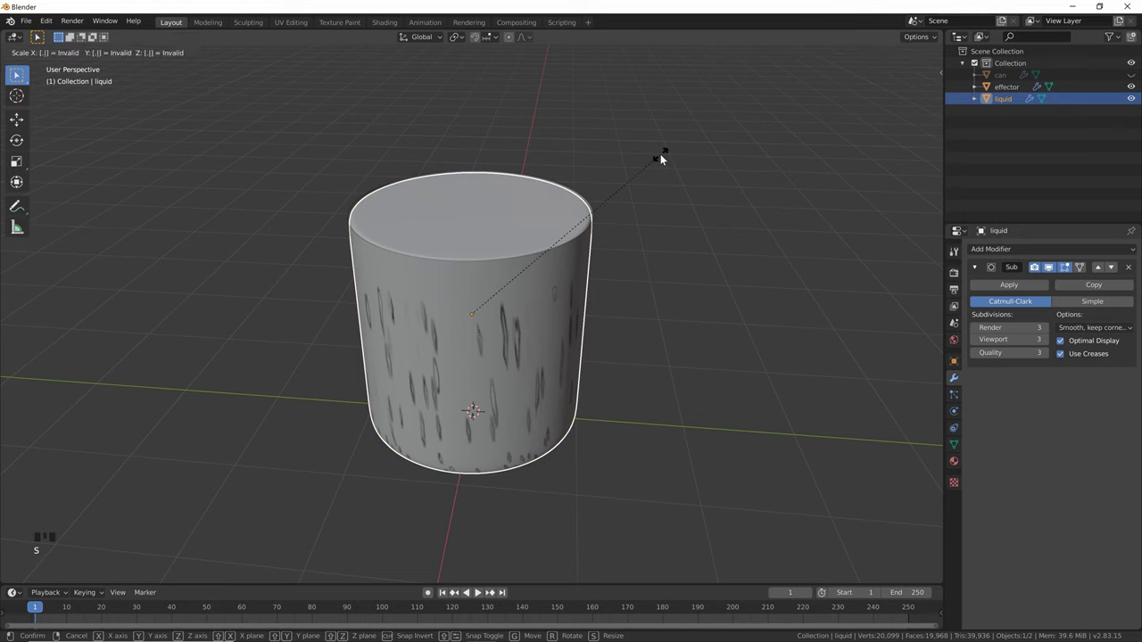
key(Return)
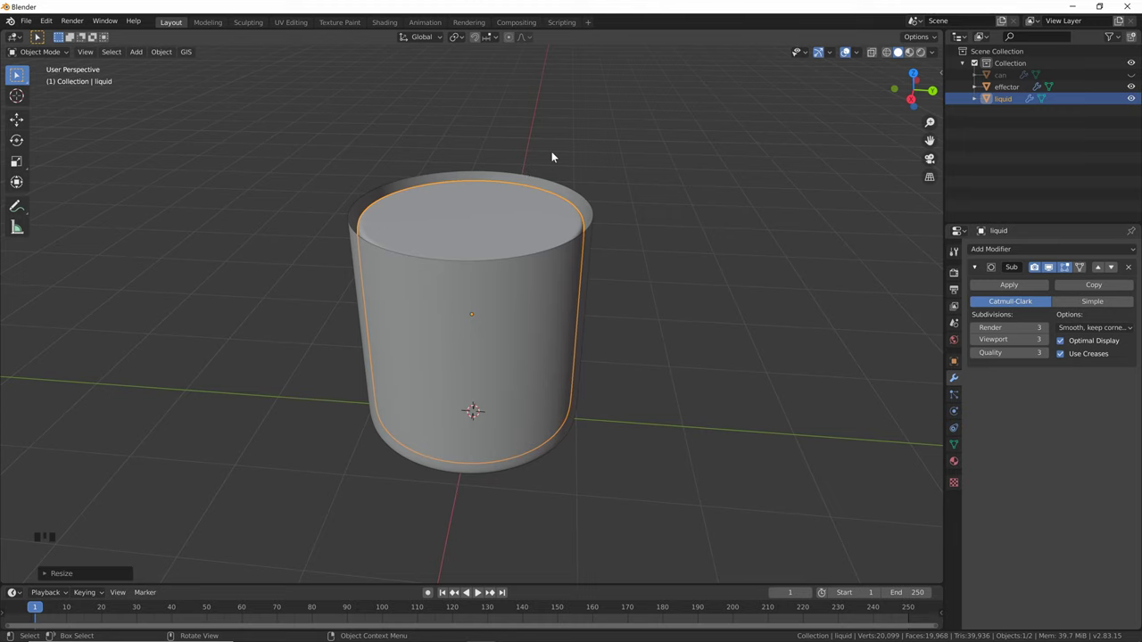
Add a cube at the 3D cursor and move it up 5 units along the Z axis
scroll(631, 185, down, 4)
middle_drag(583, 206, 556, 206)
scroll(549, 199, down, 1)
scroll(544, 219, down, 2)
click(530, 254)
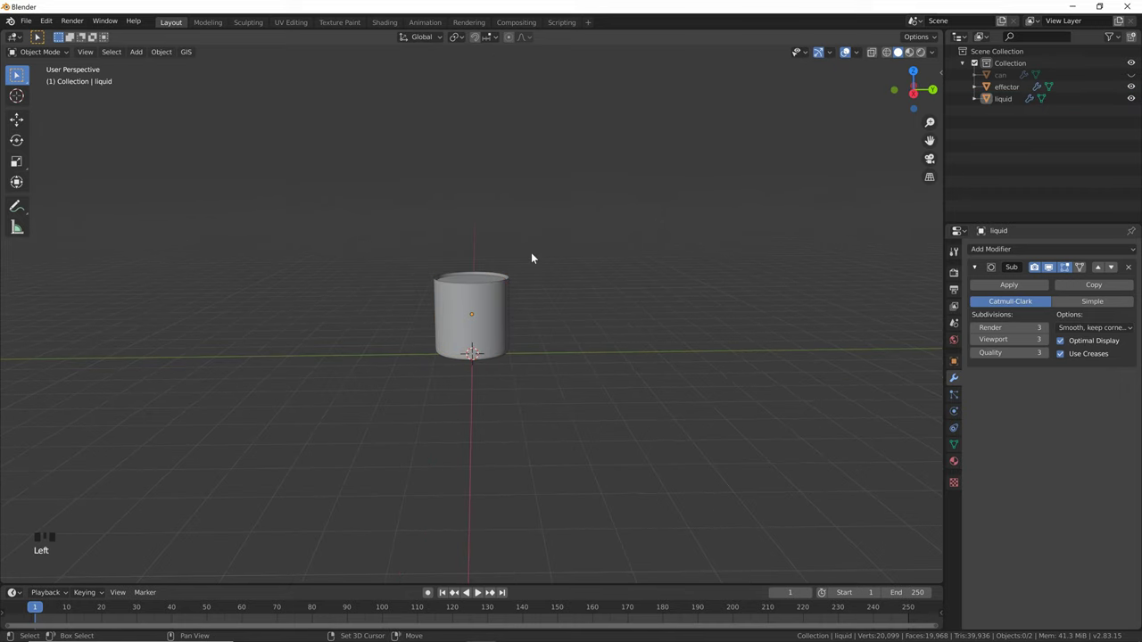
key(shift+a)
click(615, 268)
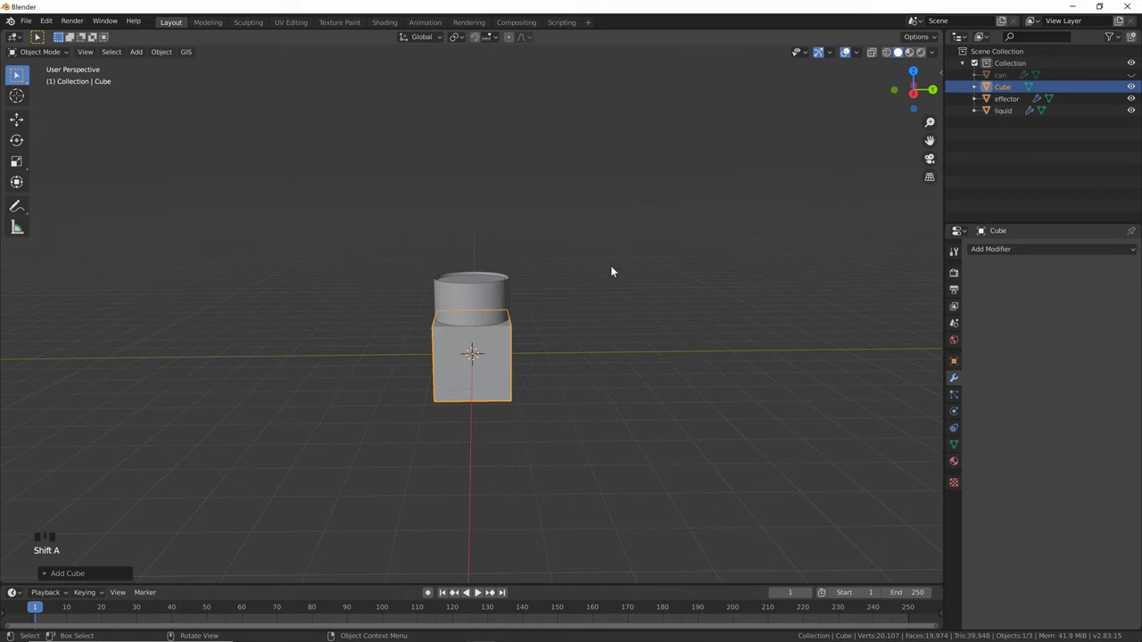
text(gz5)
key(Return)
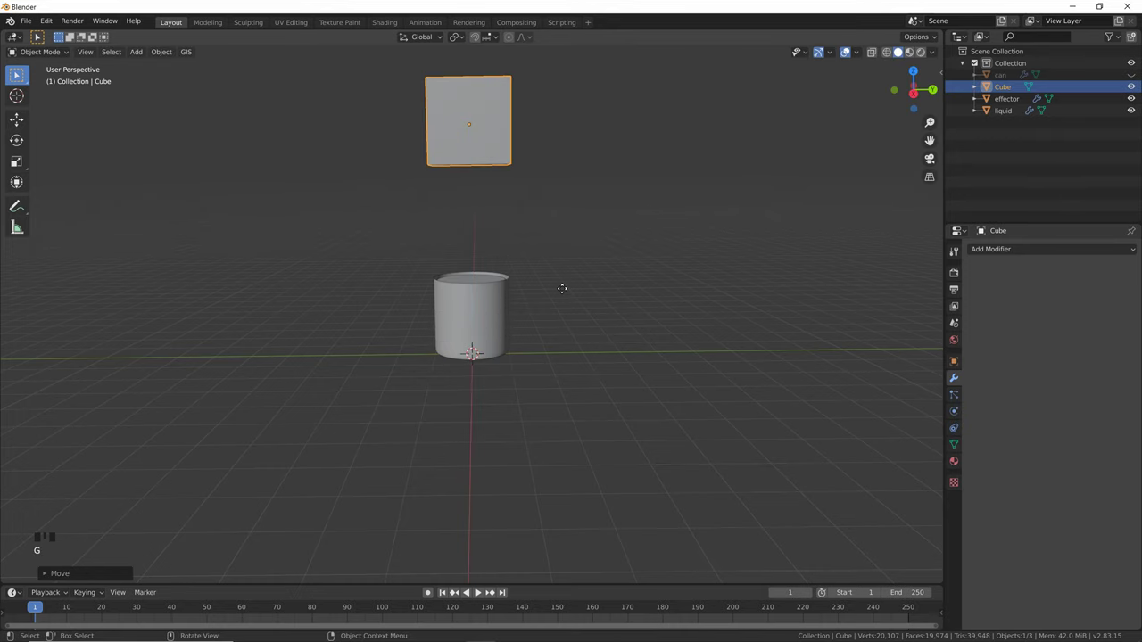
Scale the cube uniformly by 6 to enclose the cylinders and turn on X-ray display
text(s10)
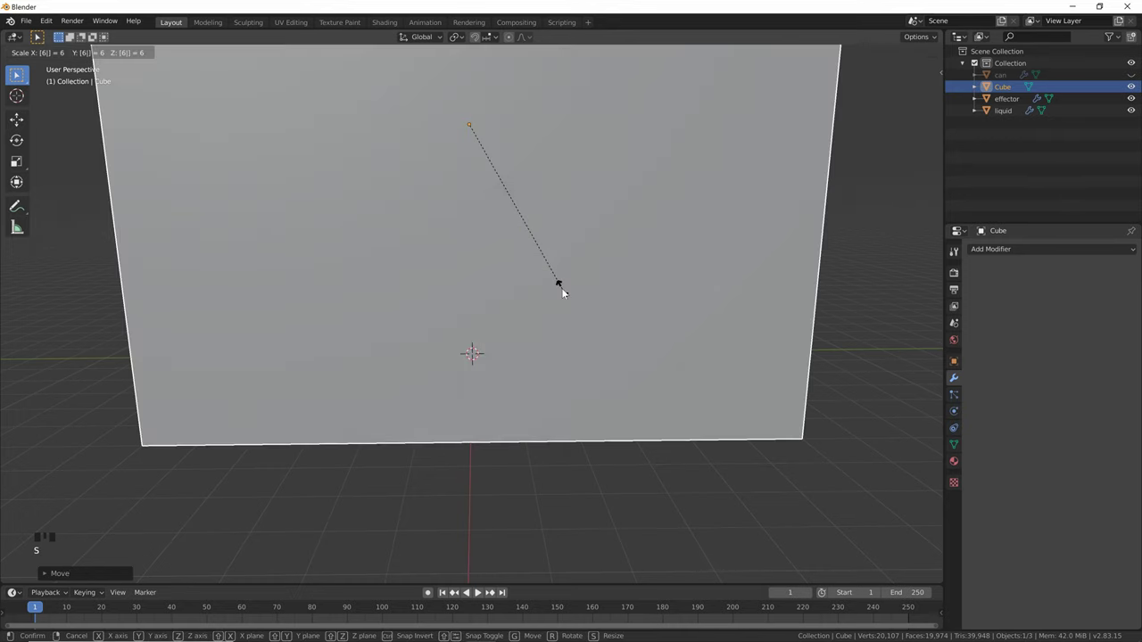
key(Return)
scroll(655, 384, down, 4)
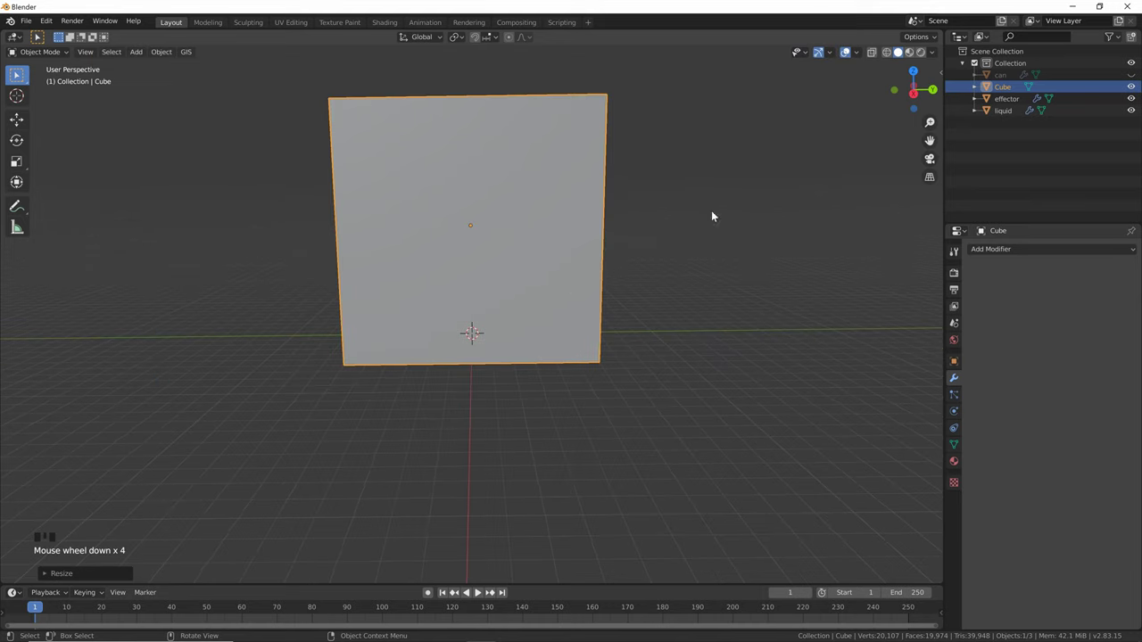
click(871, 51)
scroll(546, 313, up, 2)
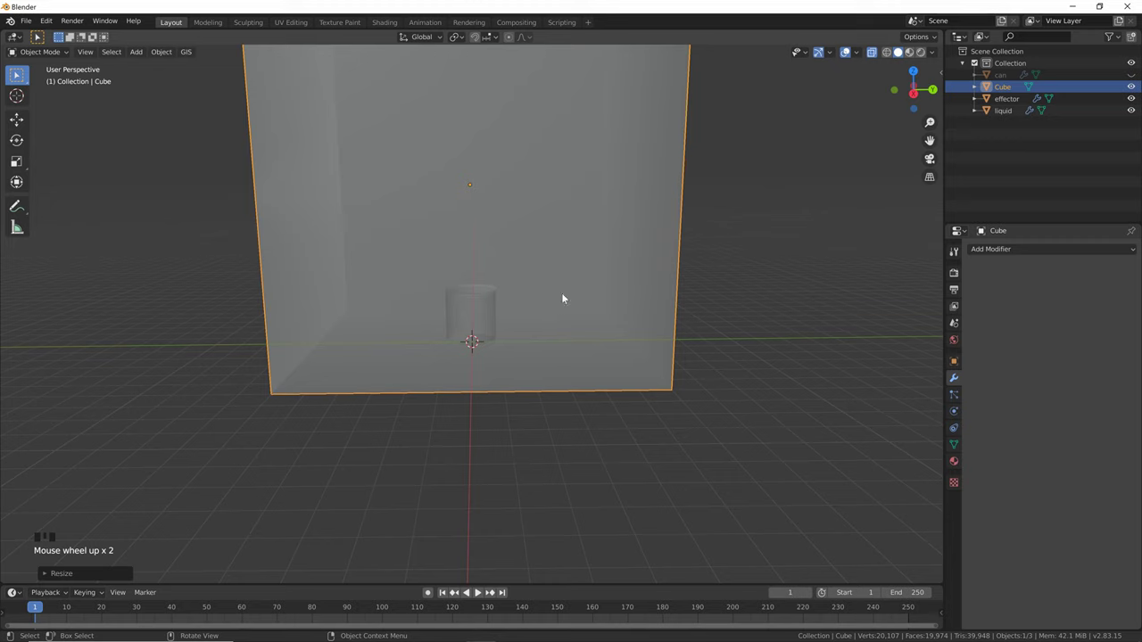
Add an ico sphere at the 3D cursor and scale it uniformly by 0.27
shift+middle_drag(554, 229, 545, 321)
scroll(549, 307, up, 1)
scroll(562, 356, up, 2)
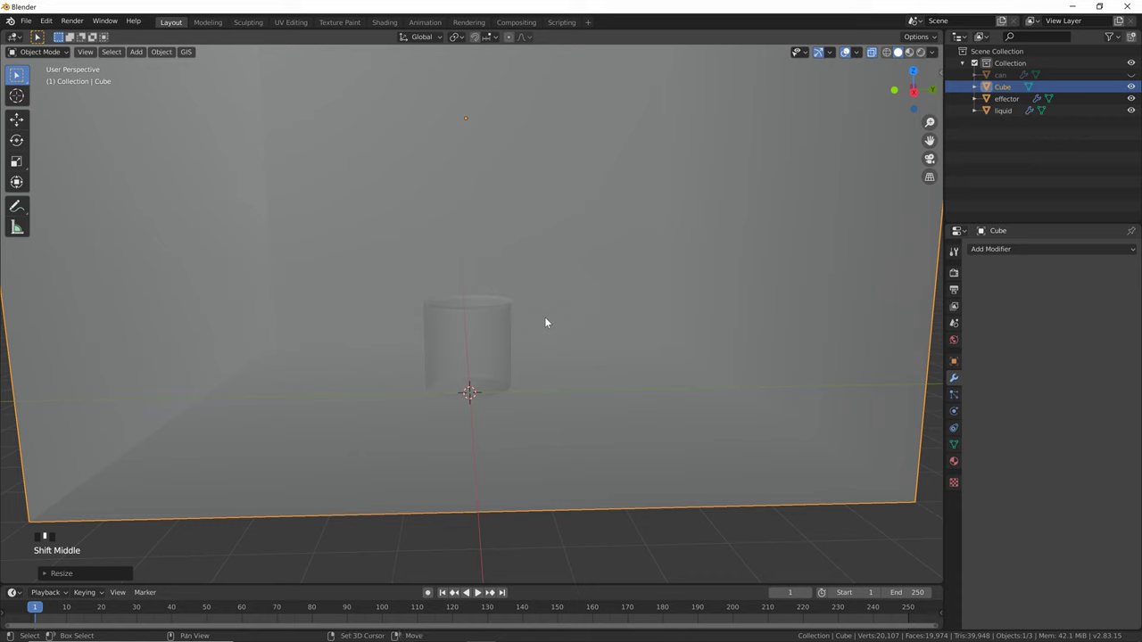
key(shift+a)
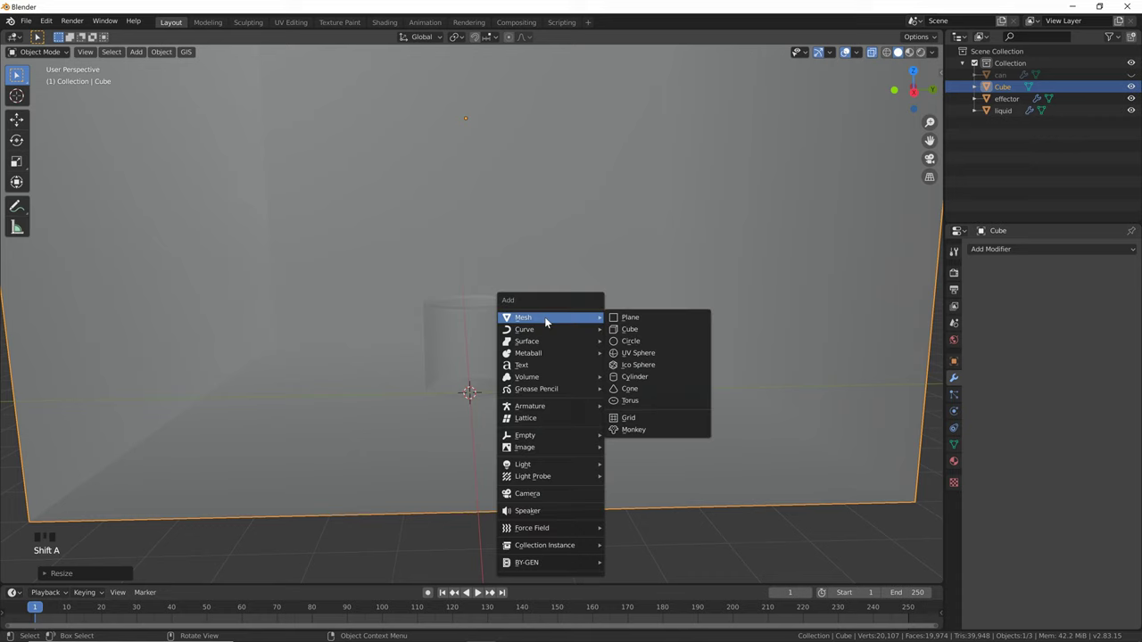
click(651, 366)
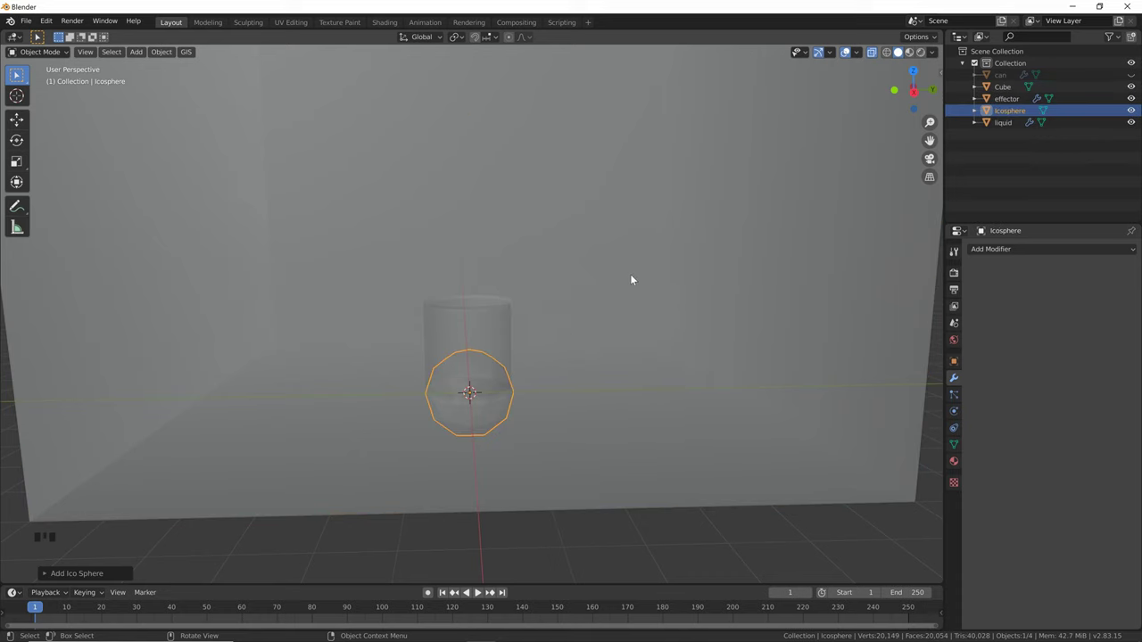
text(s.27)
key(Return)
Move the ico sphere up 9 m along the Z axis, above the can
text(gz9)
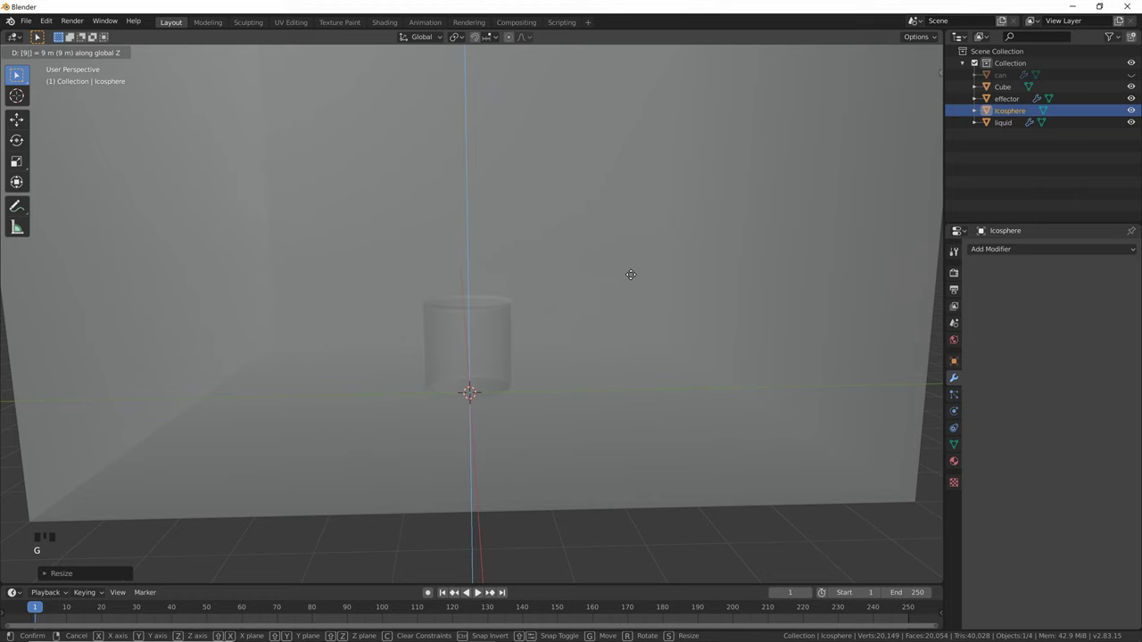
key(Return)
scroll(630, 274, down, 3)
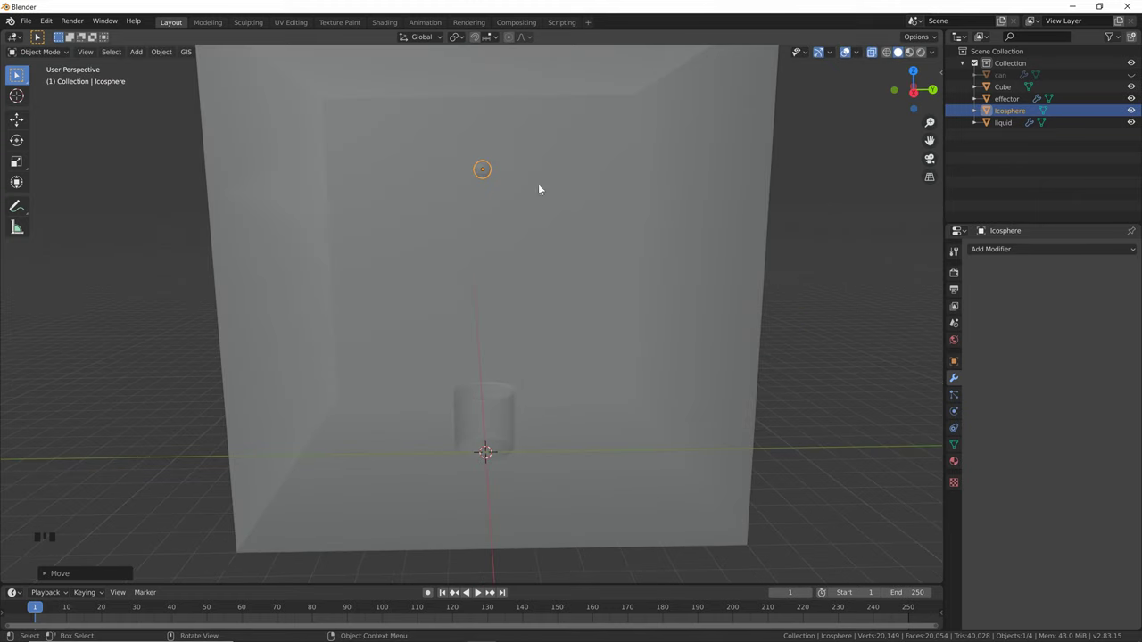
middle_click(519, 165)
shift+middle_drag(512, 172, 515, 185)
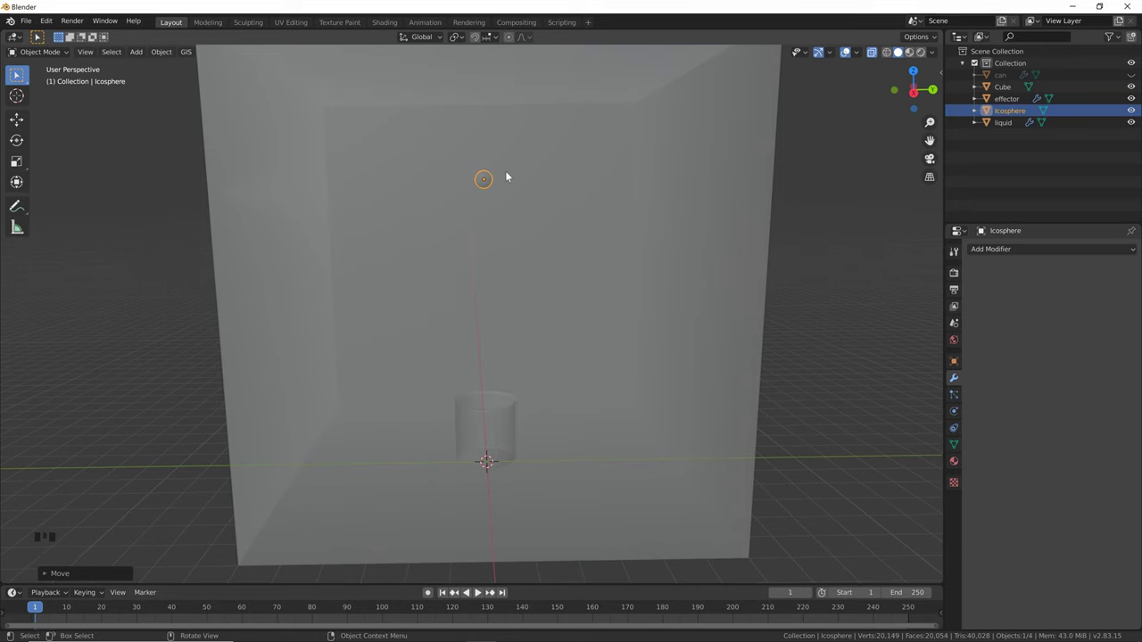
Select the cube, effector, ico sphere and liquid together and apply all their transforms
scroll(487, 237, down, 3)
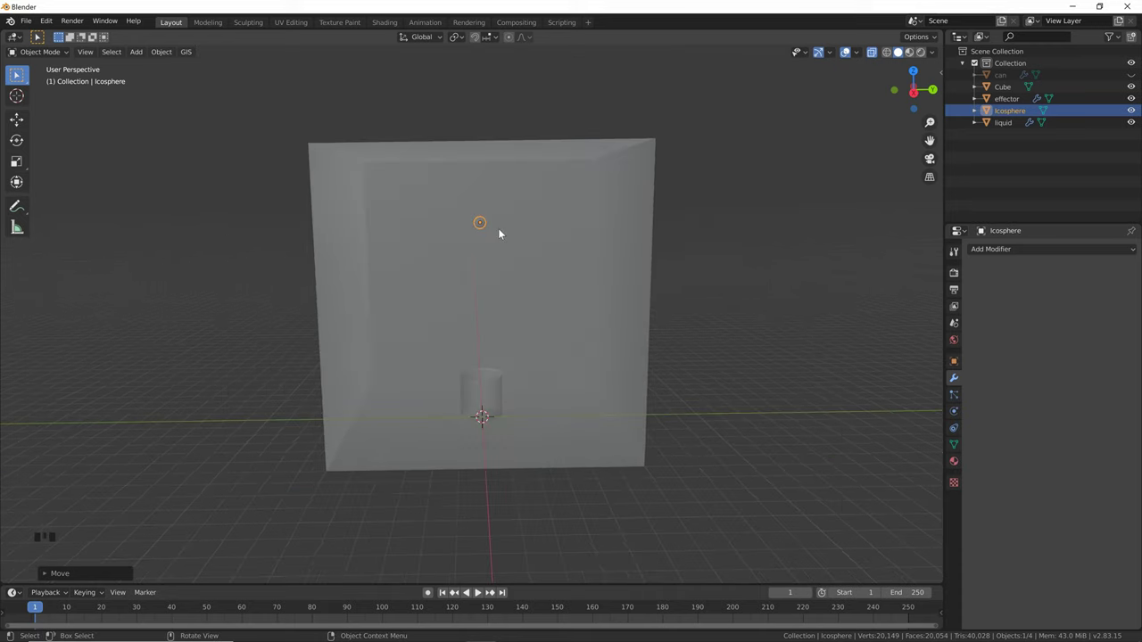
scroll(499, 234, up, 2)
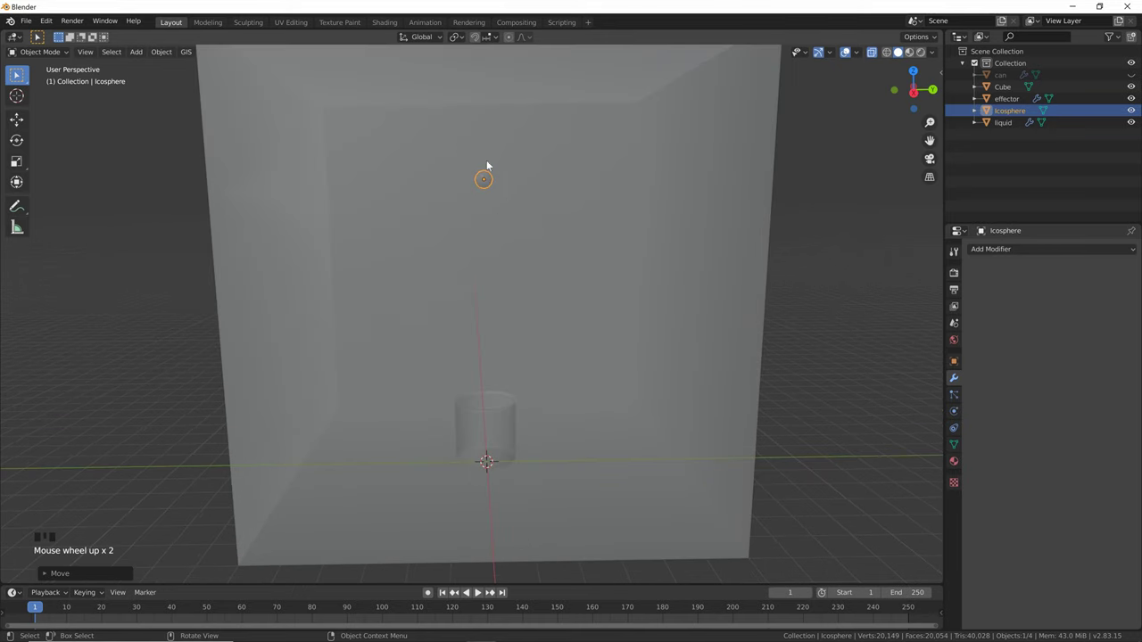
scroll(479, 268, down, 1)
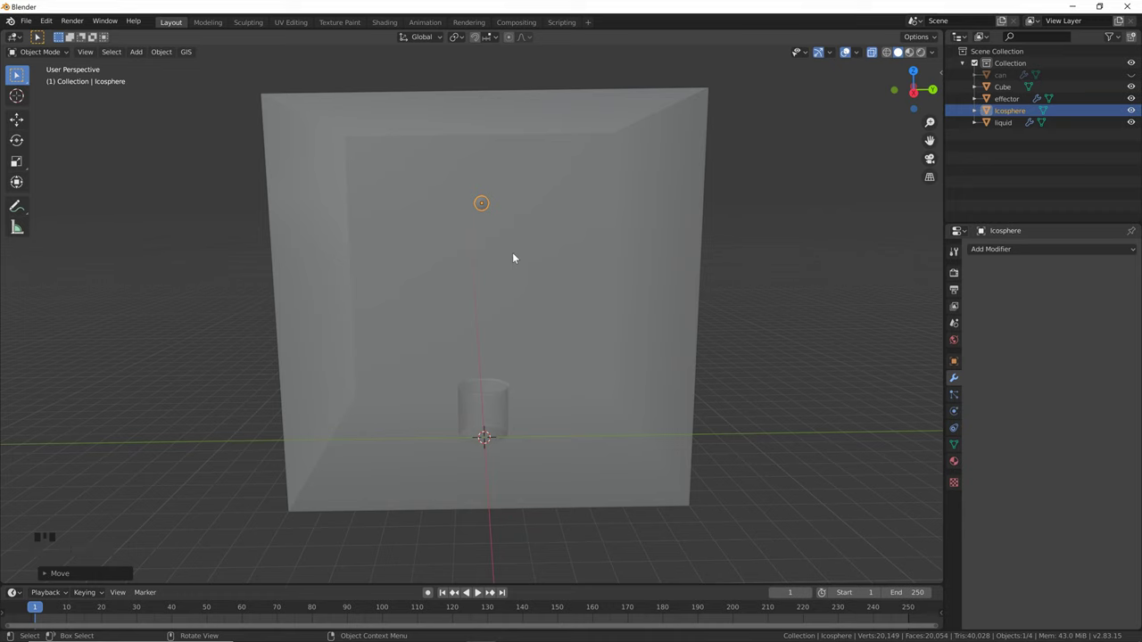
scroll(526, 227, down, 2)
scroll(515, 219, up, 1)
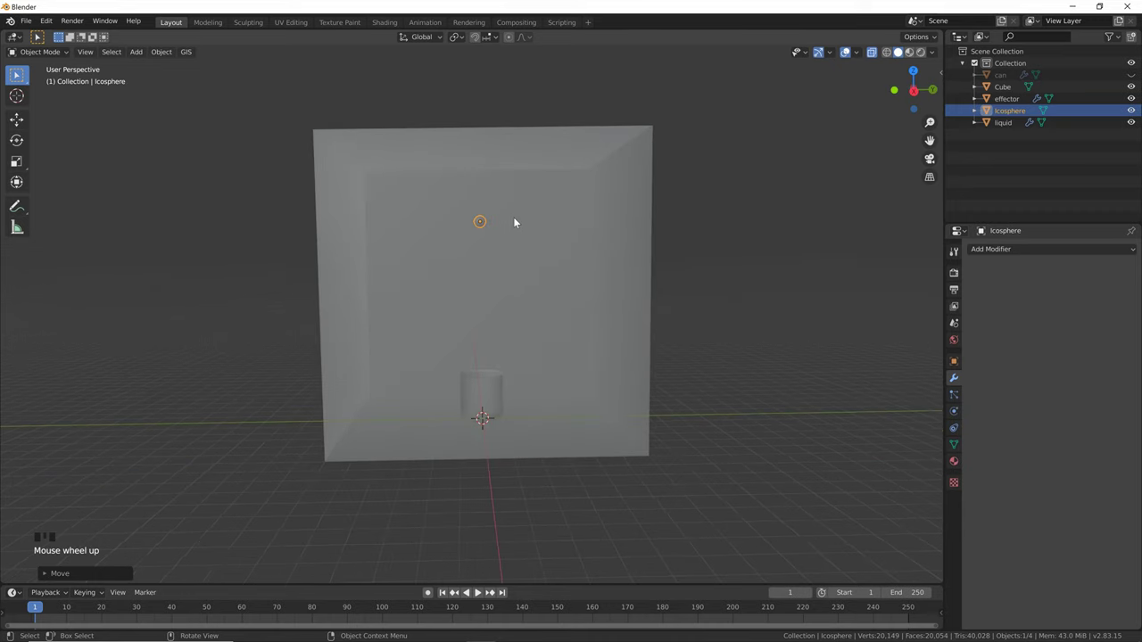
middle_drag(514, 222, 515, 227)
drag(261, 108, 710, 495)
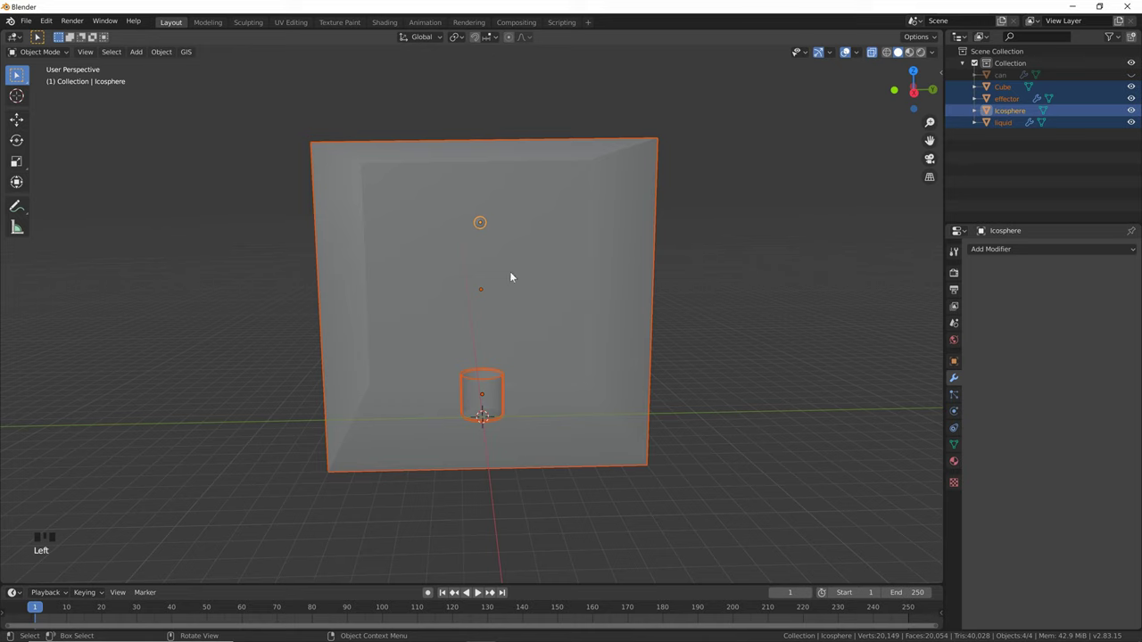
key(ctrl+a)
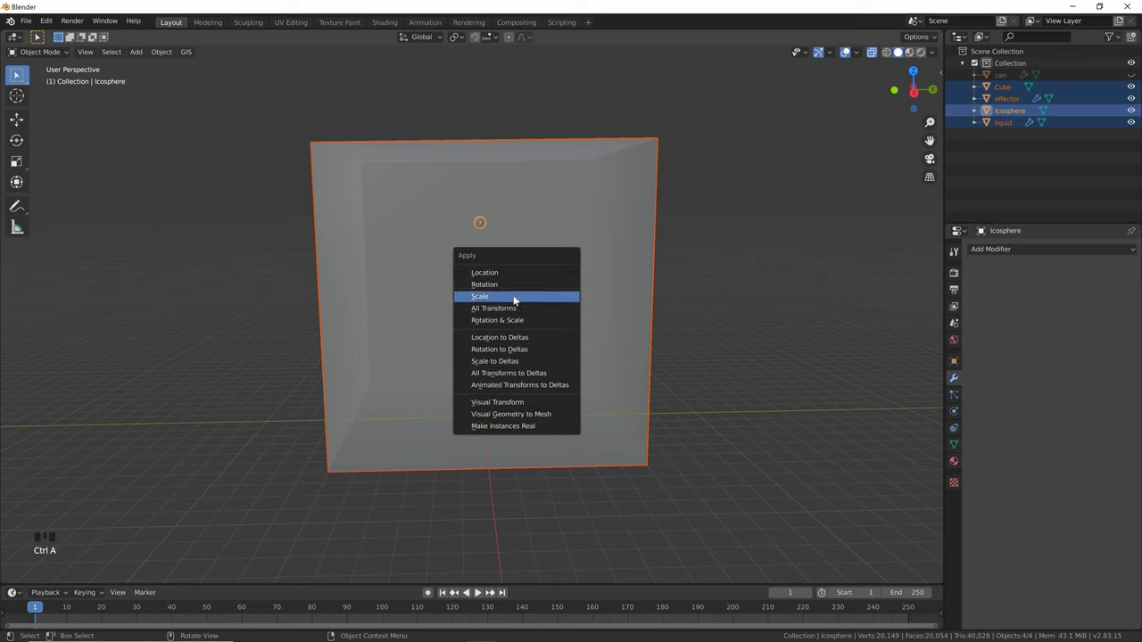
click(513, 308)
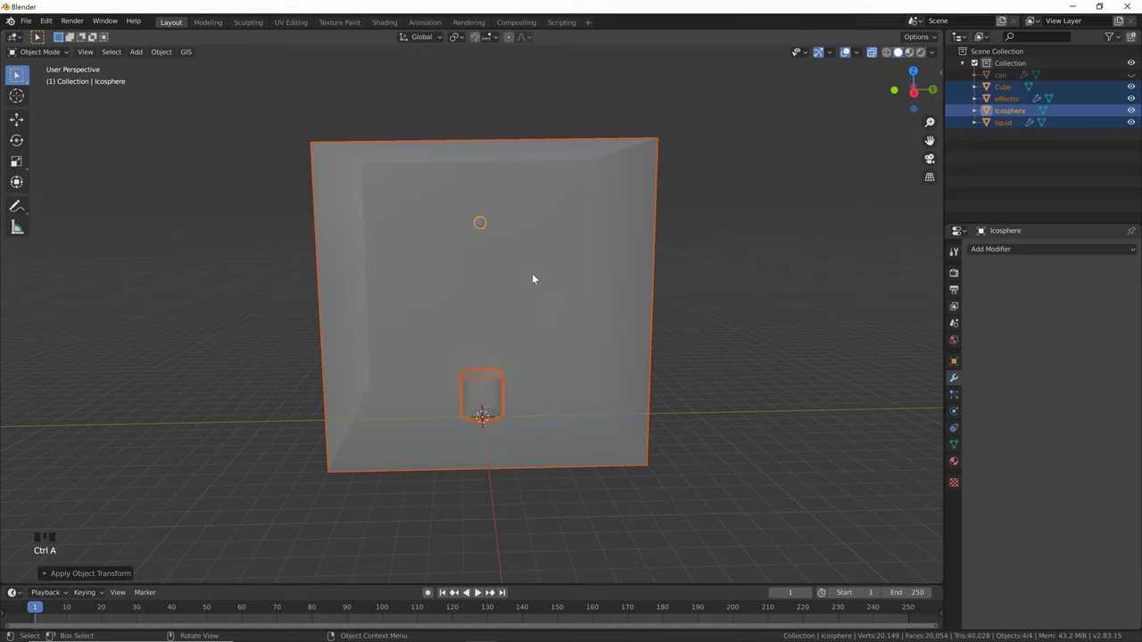
Set the origins of the four selected objects to their geometry, check the transform values, and deselect everything
right_click(533, 277)
mouse_move(571, 306)
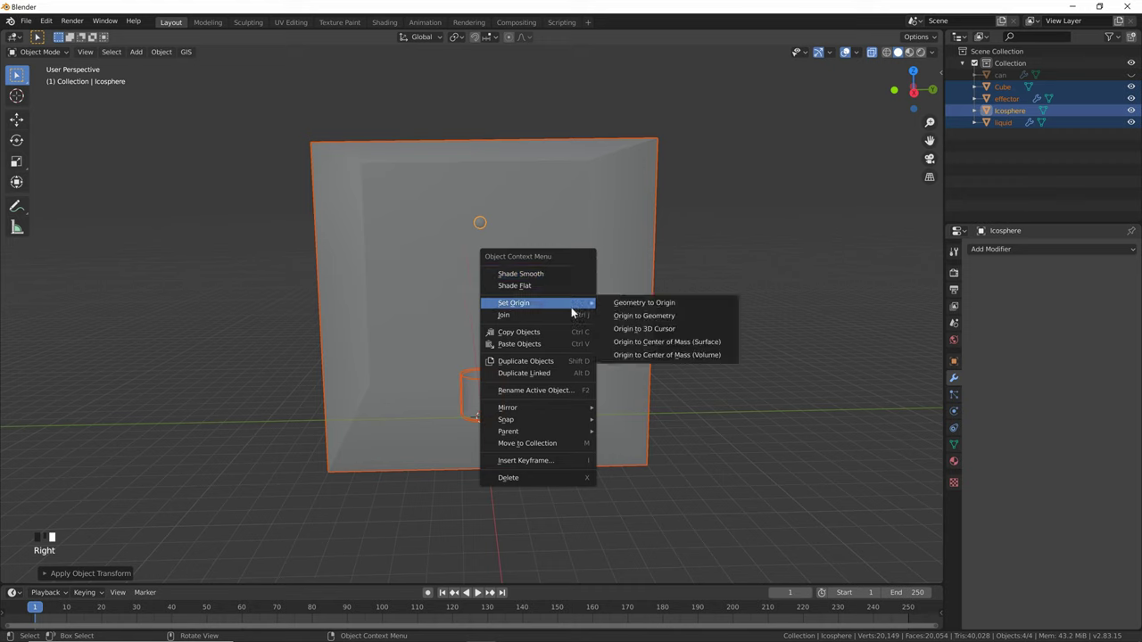
click(637, 318)
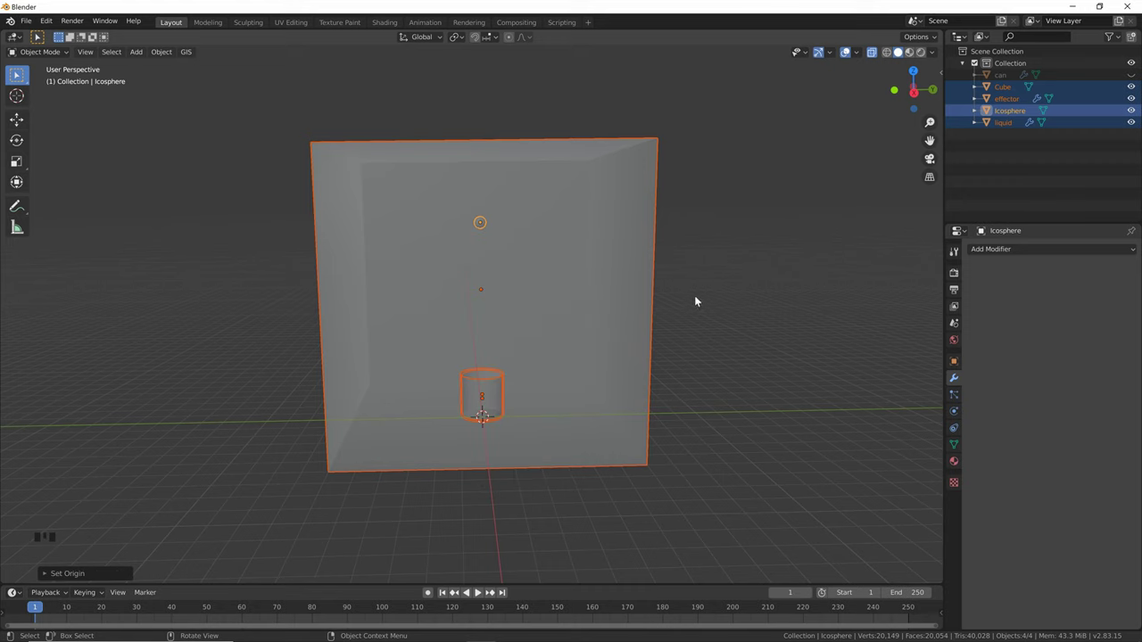
key(n)
drag(870, 109, 865, 109)
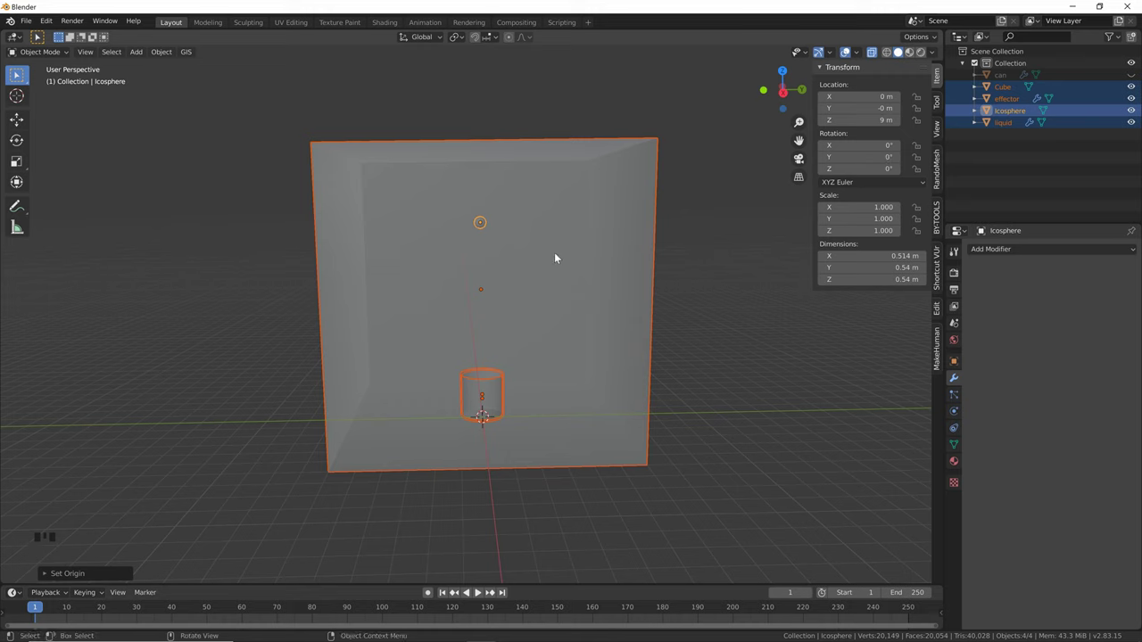
key(n)
click(685, 334)
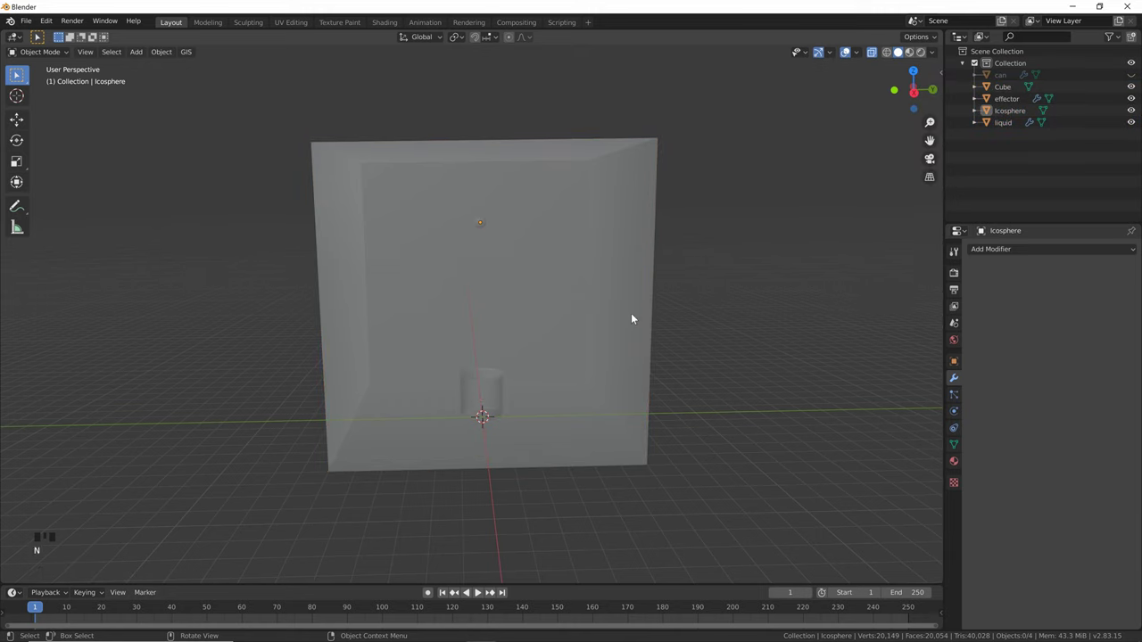
Select the large enclosing cube and rename it "domain"
click(632, 313)
scroll(713, 286, up, 1)
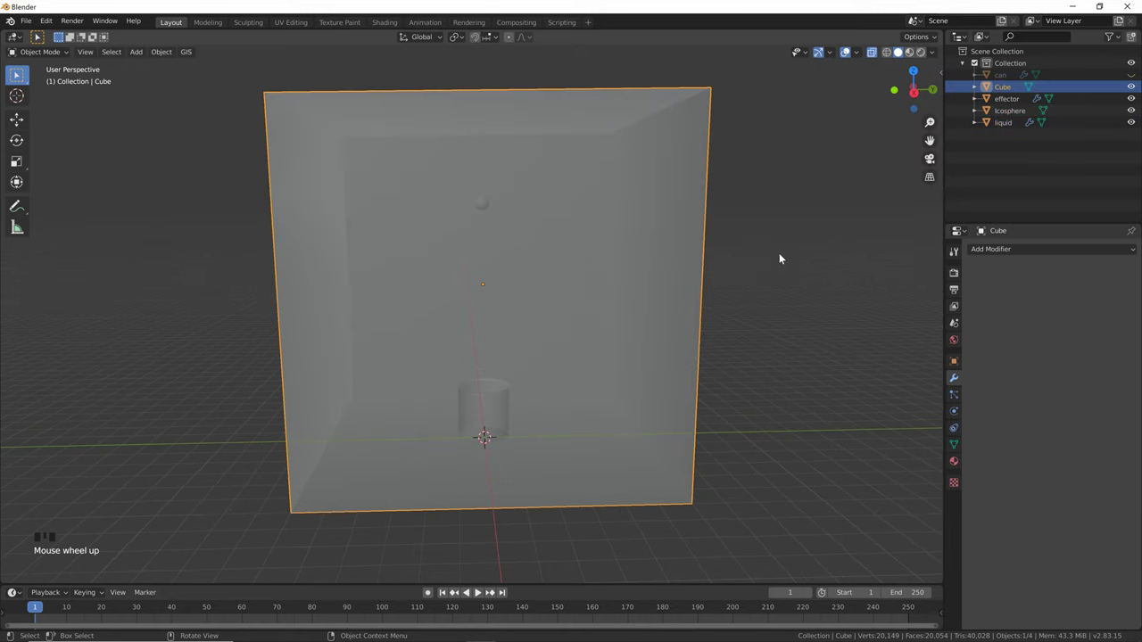
double_click(1000, 86)
text(domain)
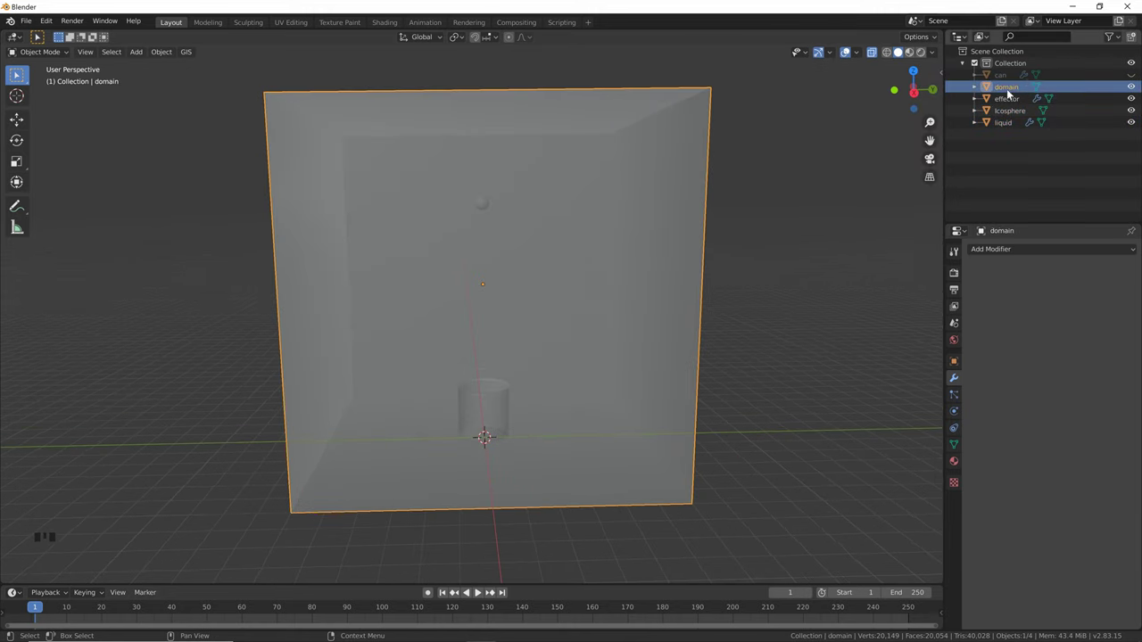
key(Return)
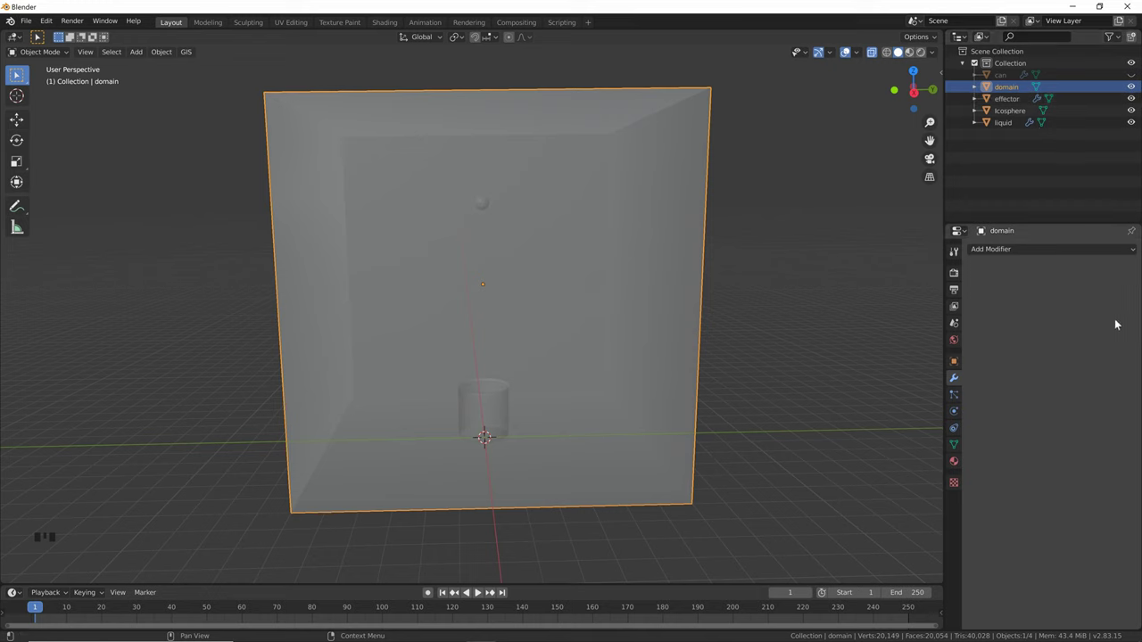
Enable Fluid physics on the domain cube with type Domain and domain type Liquid
click(953, 411)
click(1089, 278)
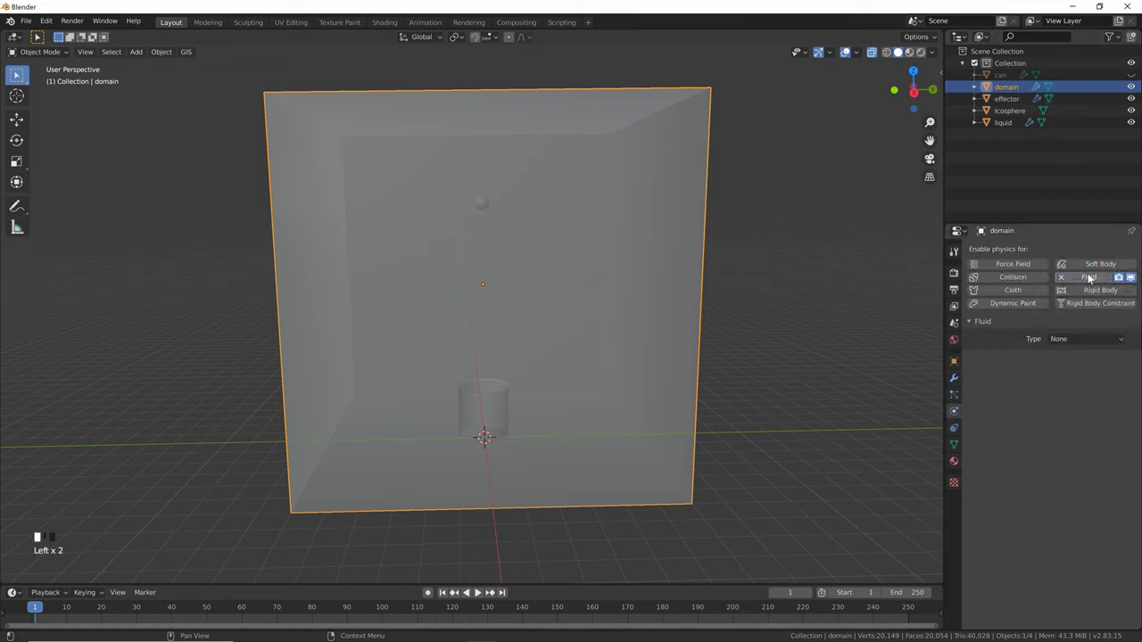
click(1081, 338)
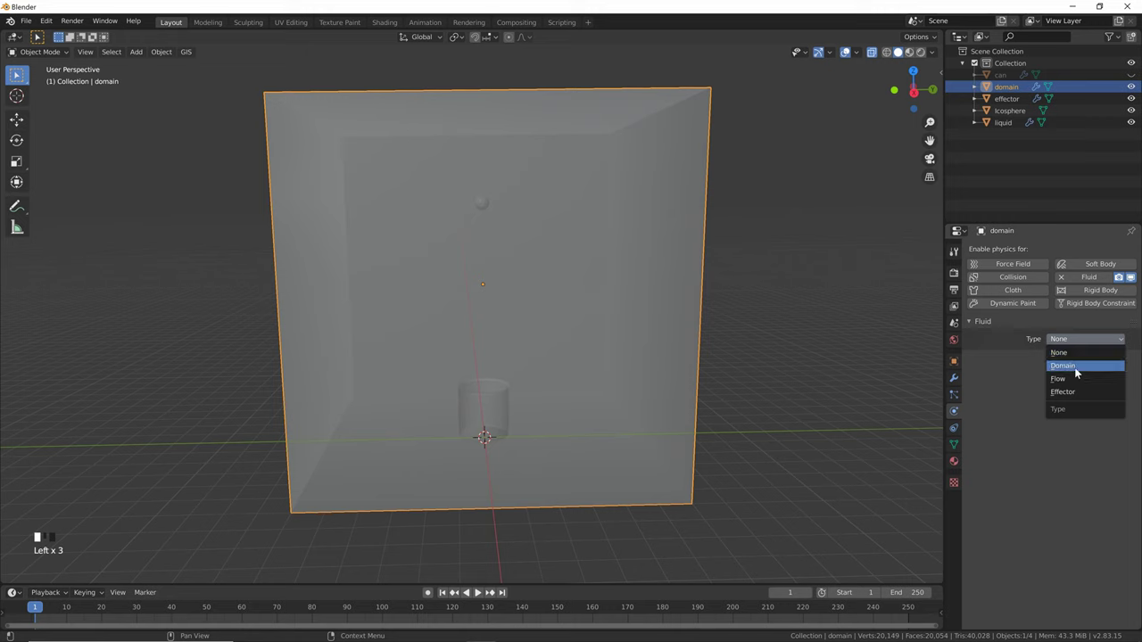
click(1073, 366)
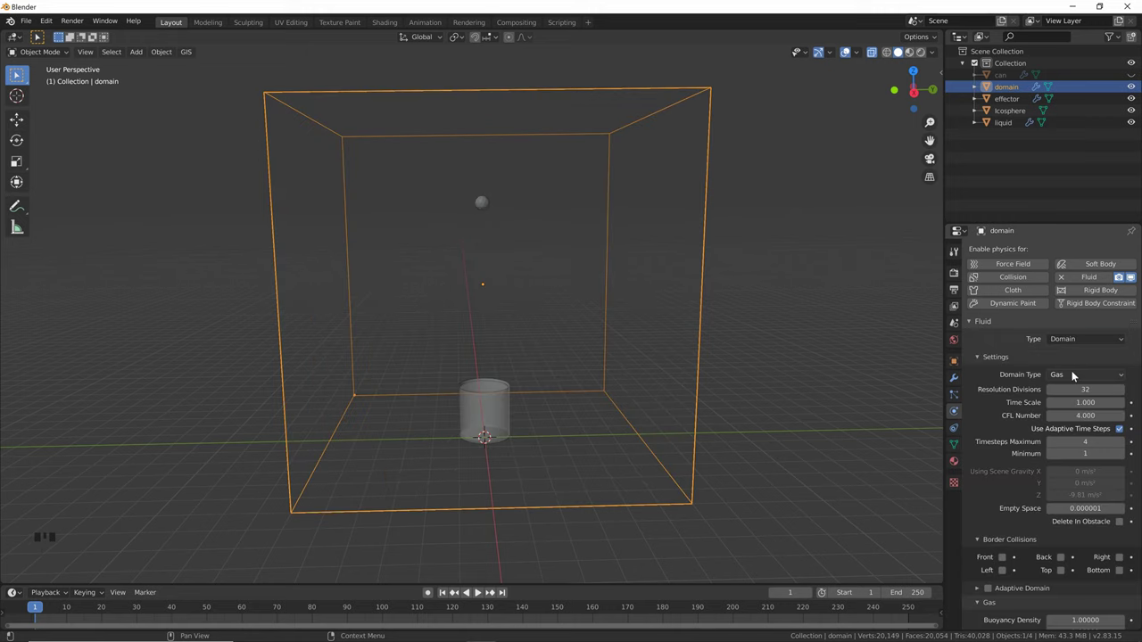
click(1071, 374)
click(1080, 402)
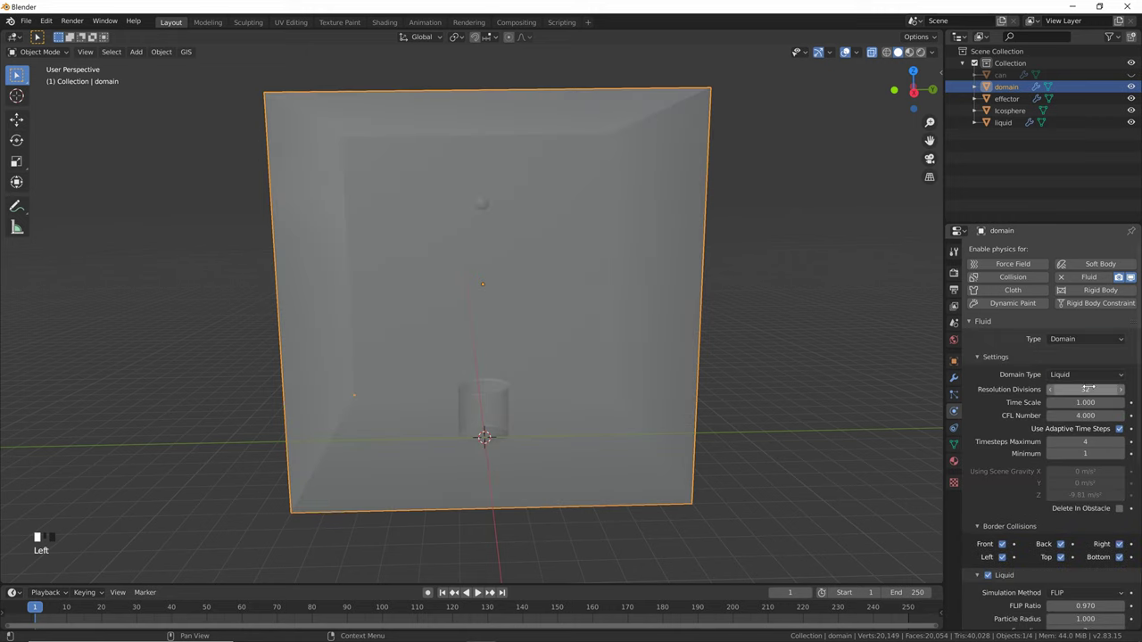
Set the domain's resolution divisions to 96 and its time scale to 0.275
click(1083, 389)
text(96)
key(Return)
click(1087, 402)
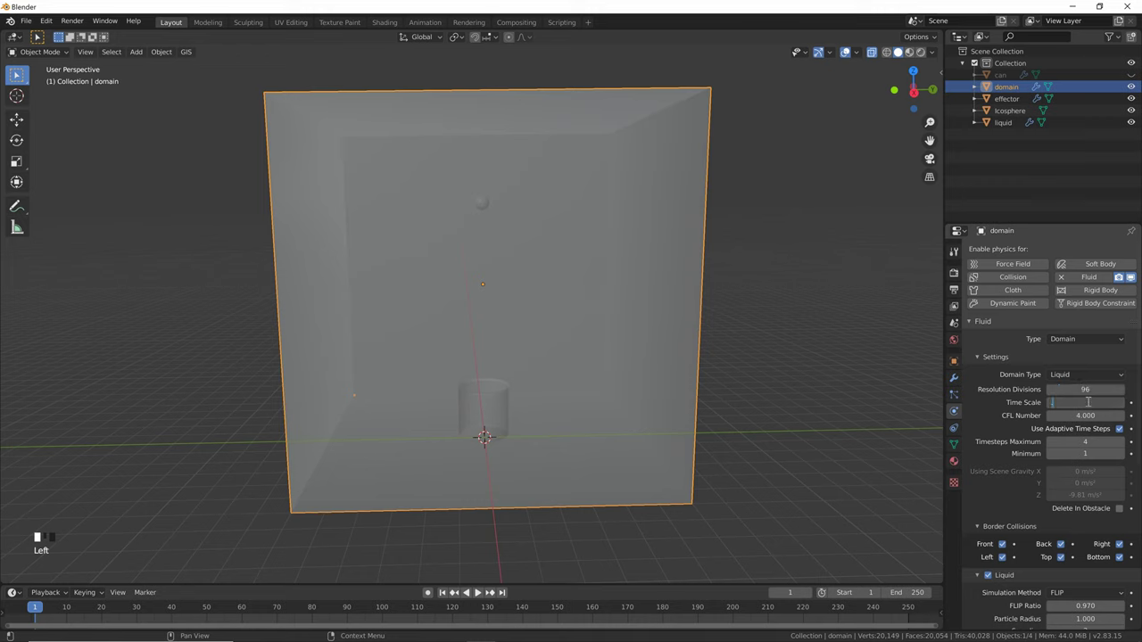
text(.275)
key(Return)
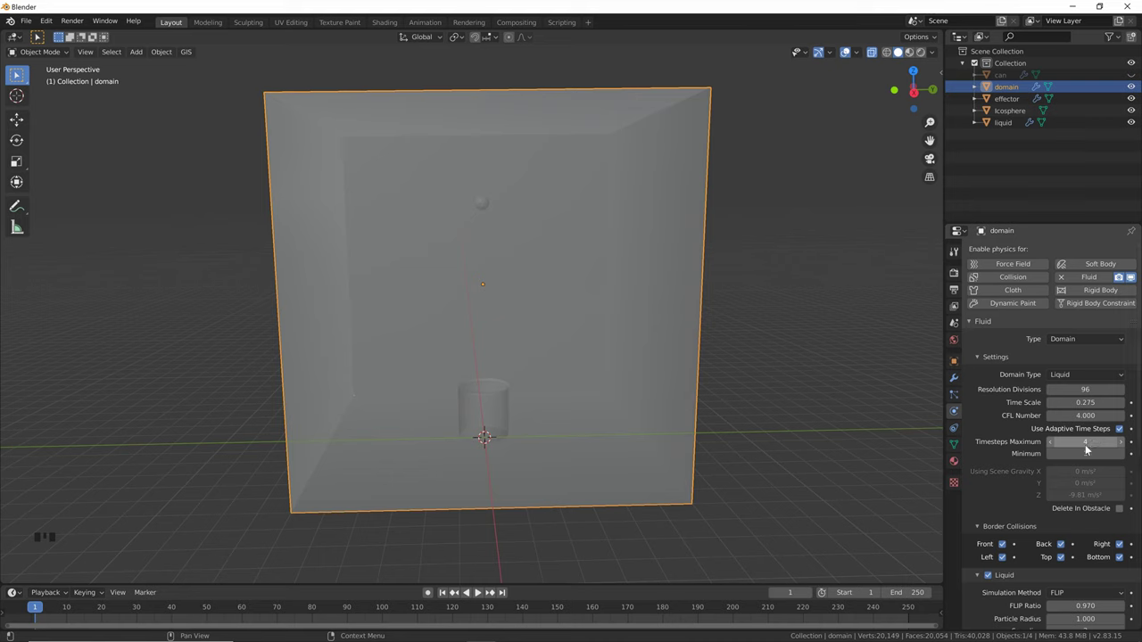
Set the domain's adaptive timesteps to a maximum of 12 and a minimum of 9
scroll(1085, 449, down, 1)
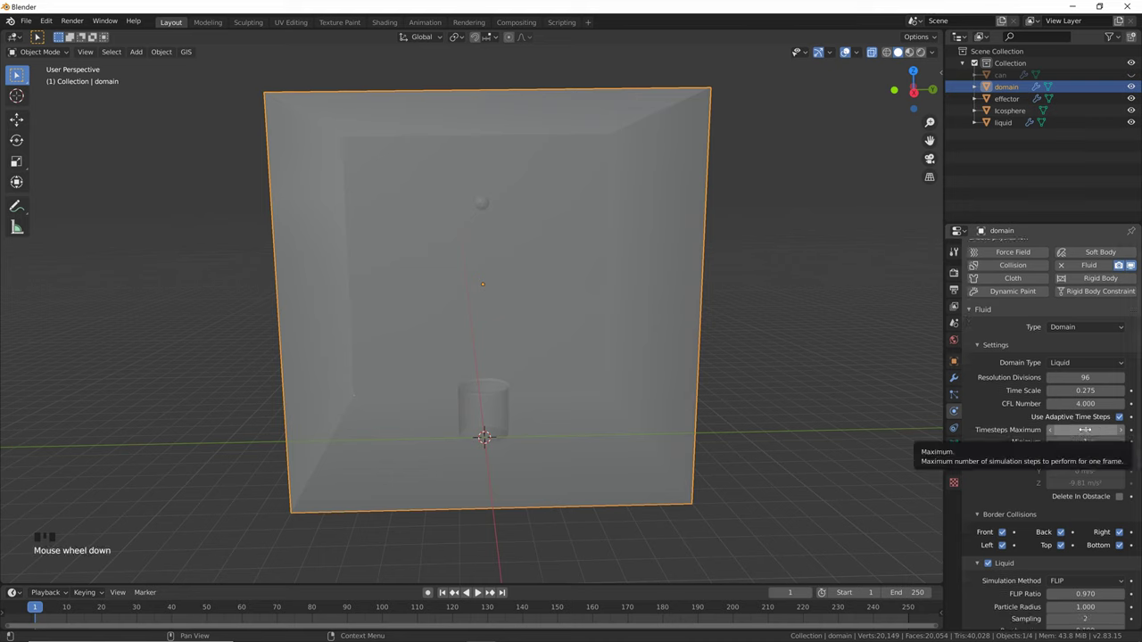
click(1085, 430)
text(1)
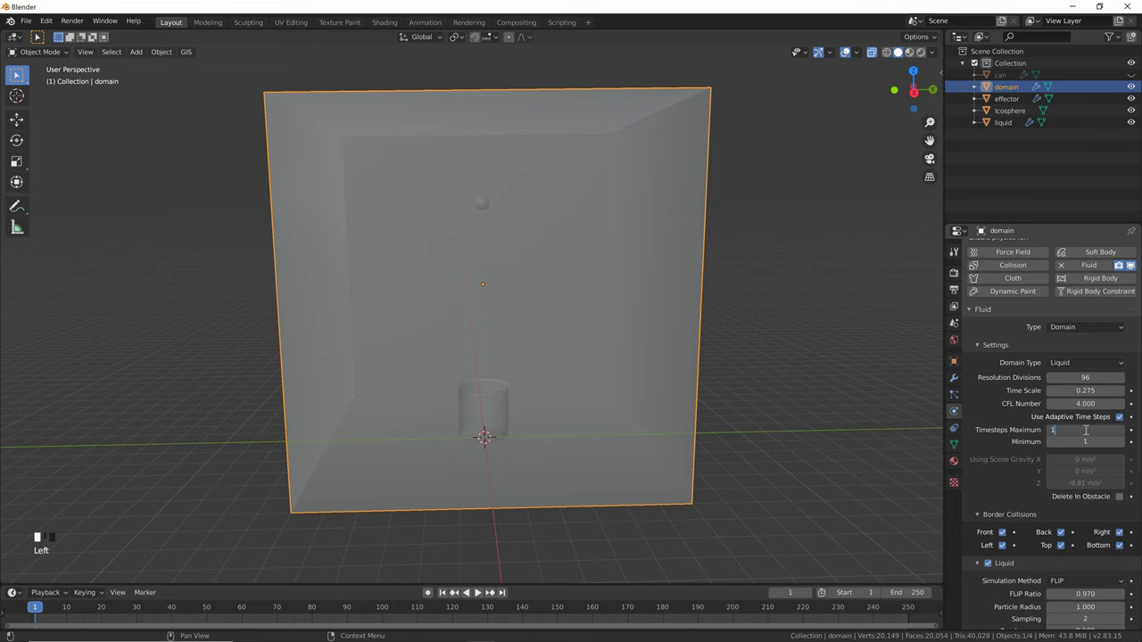
key(Tab)
text(9)
key(Return)
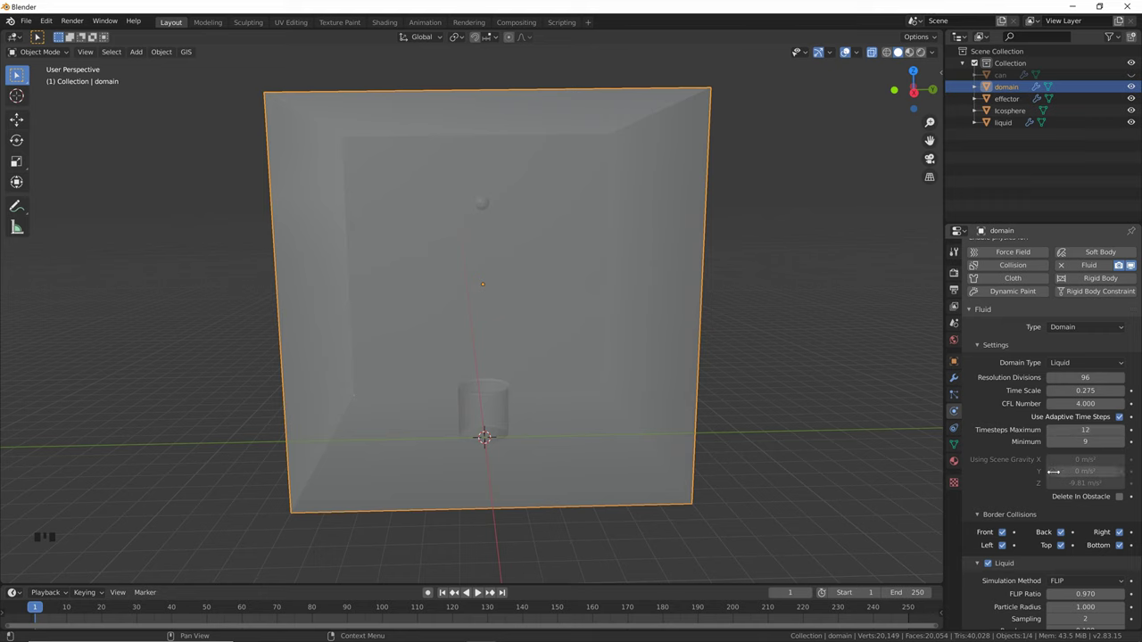
Enable Mesh generation for the liquid domain and look over its mesh settings
scroll(1005, 427, down, 9)
scroll(1025, 429, down, 12)
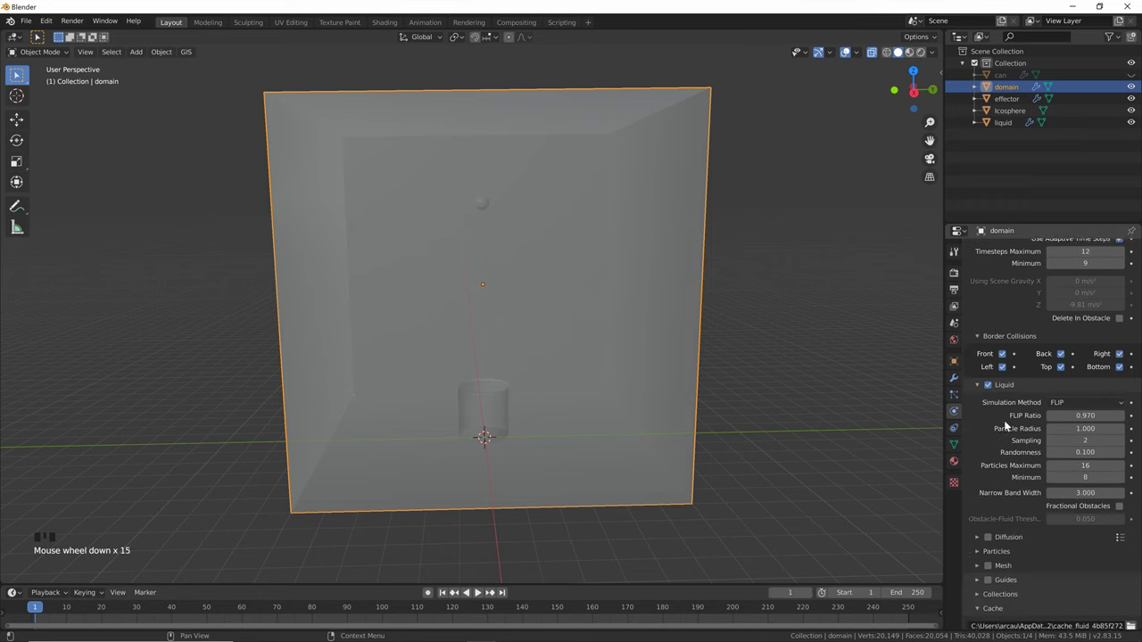
scroll(1054, 433, down, 2)
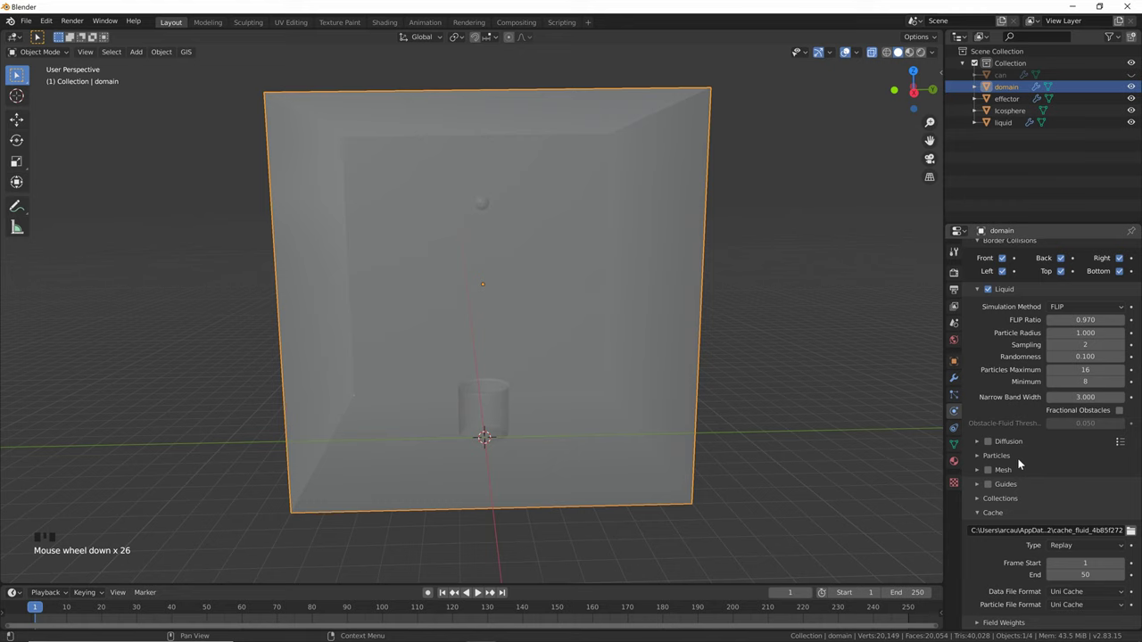
click(987, 469)
click(977, 470)
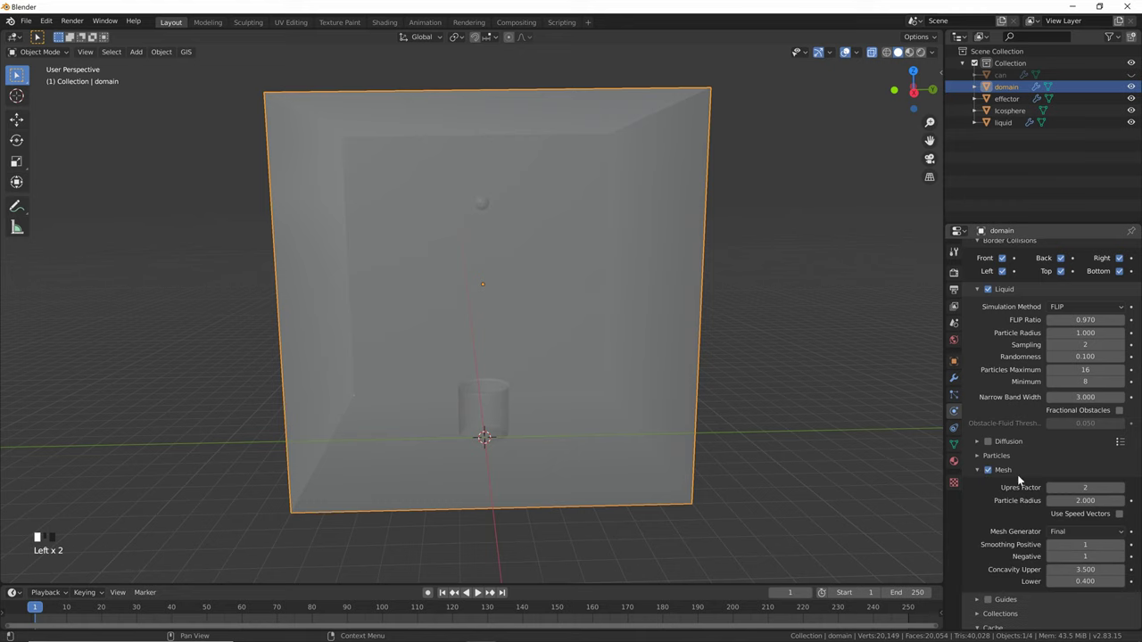
click(980, 469)
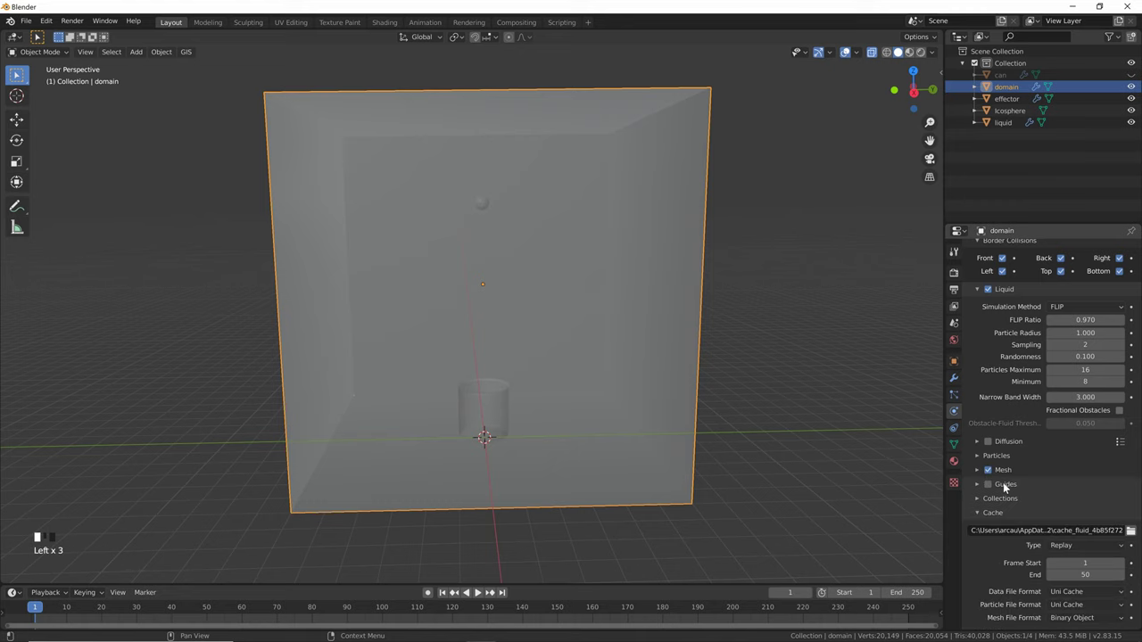
Set the end frame of the domain's fluid cache to 160
scroll(1053, 517, down, 5)
click(1088, 561)
text(50)
key(BackSpace)
key(BackSpace)
text(160)
key(Return)
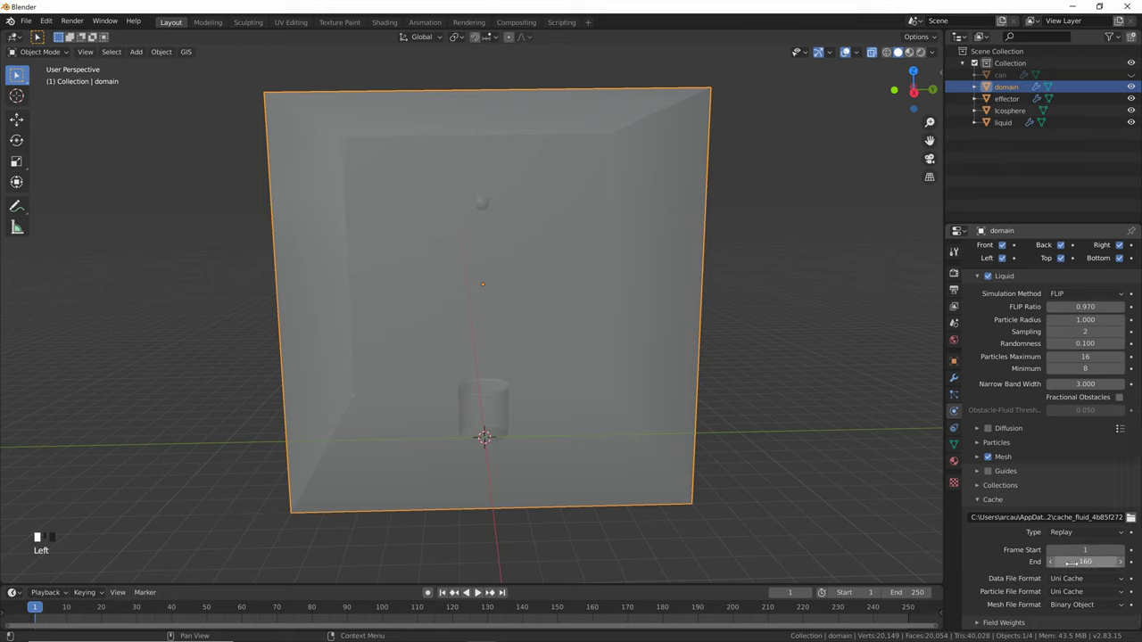
Set the scene's animation end frame to 160
click(910, 588)
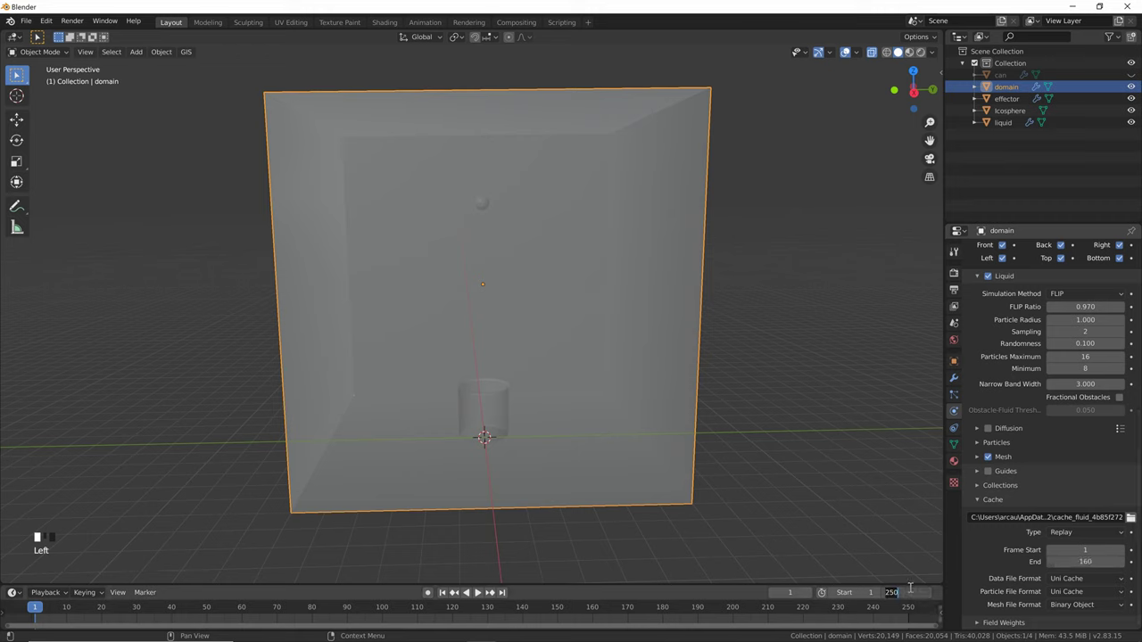
text(160)
key(Return)
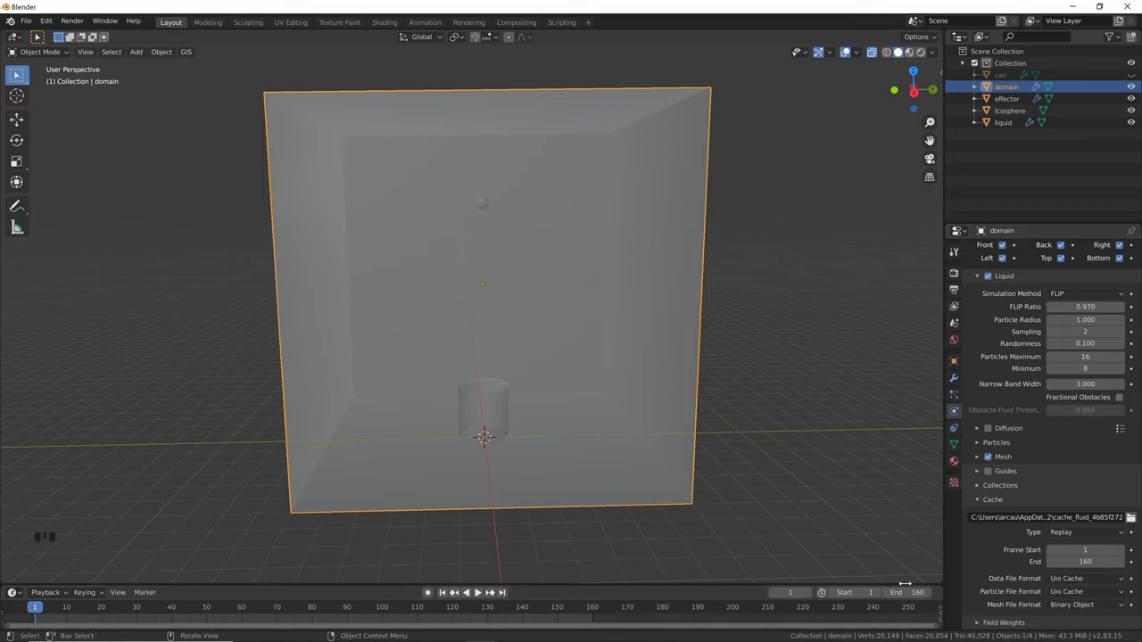
Enable fluid physics on the ico sphere and set its fluid type to Effector
click(483, 204)
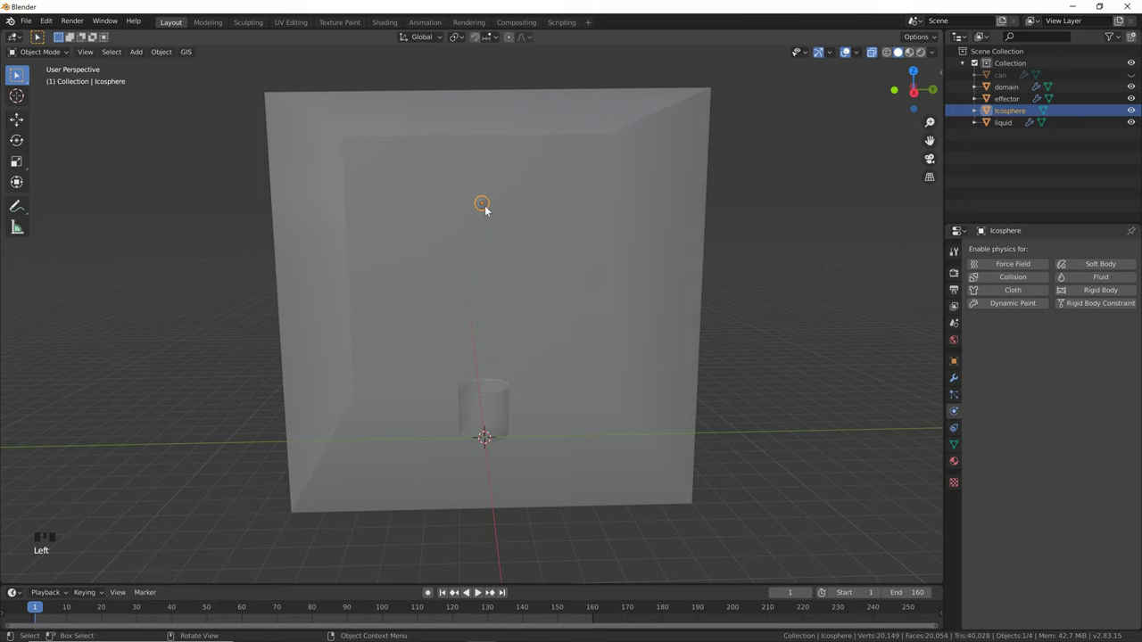
click(1078, 279)
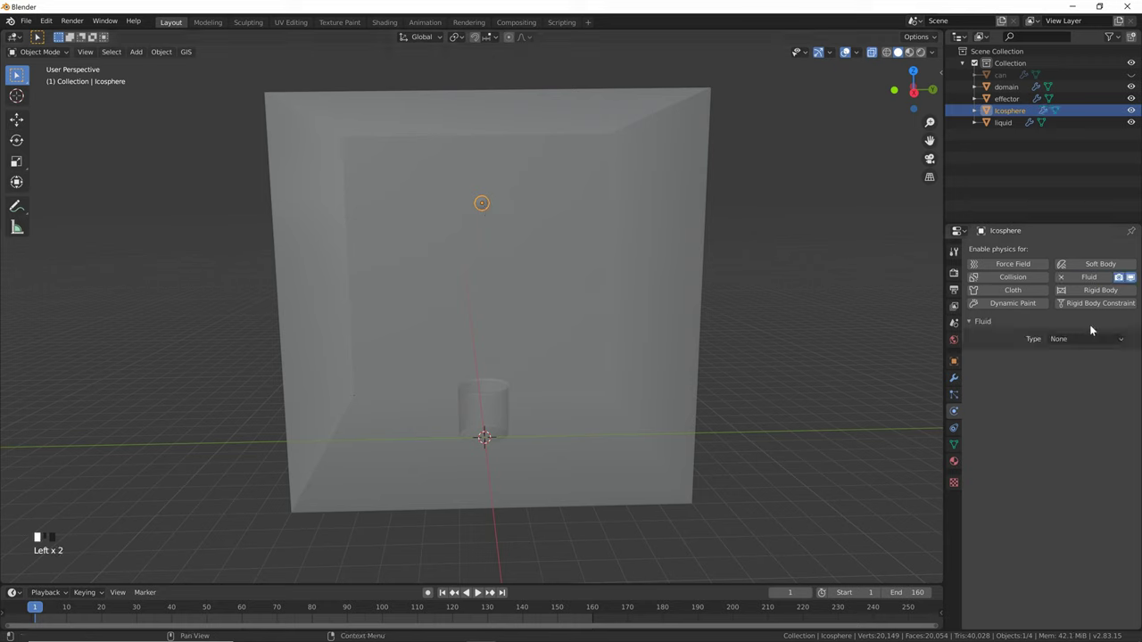
click(1084, 339)
click(1085, 395)
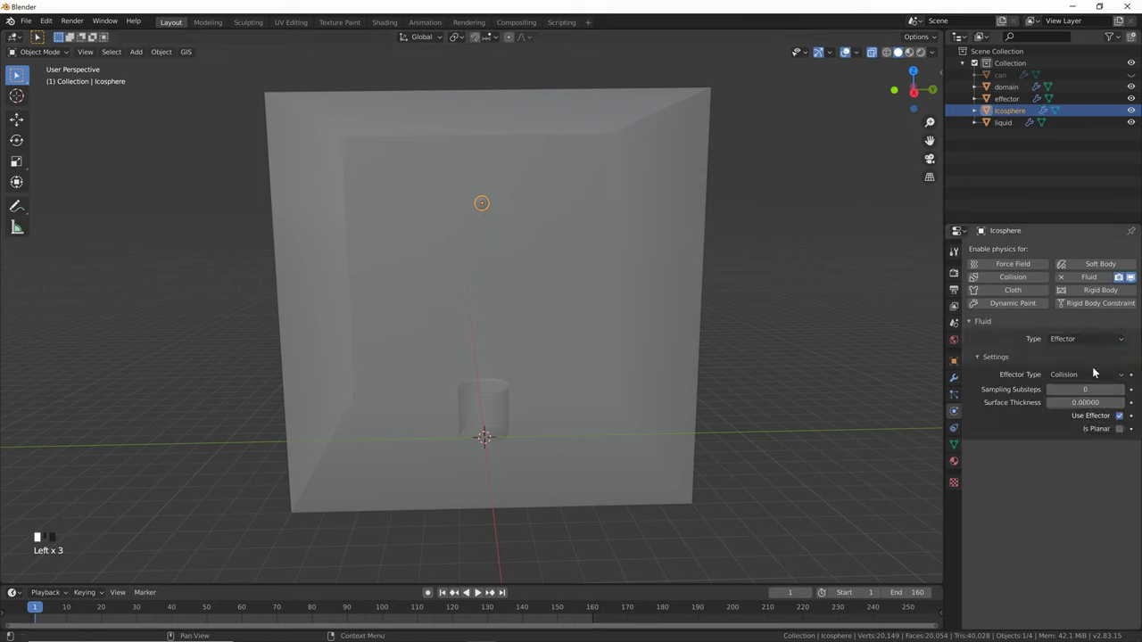
Enable fluid physics of type Effector on the effector cylinder and set its surface thickness to 0.6
click(489, 397)
click(490, 402)
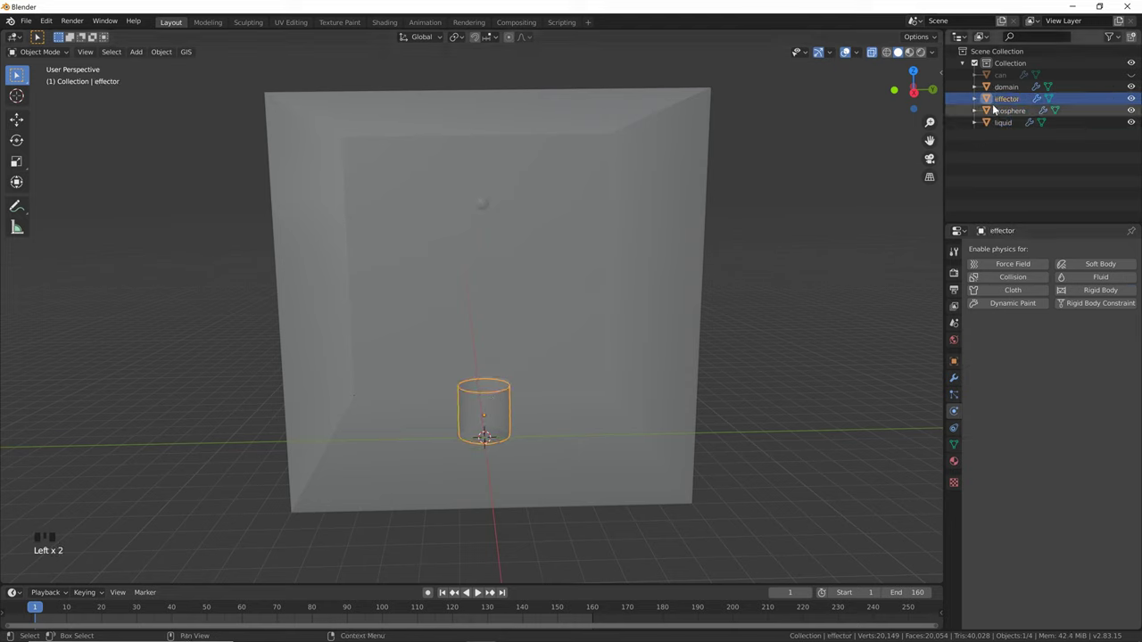
click(1099, 276)
click(1083, 338)
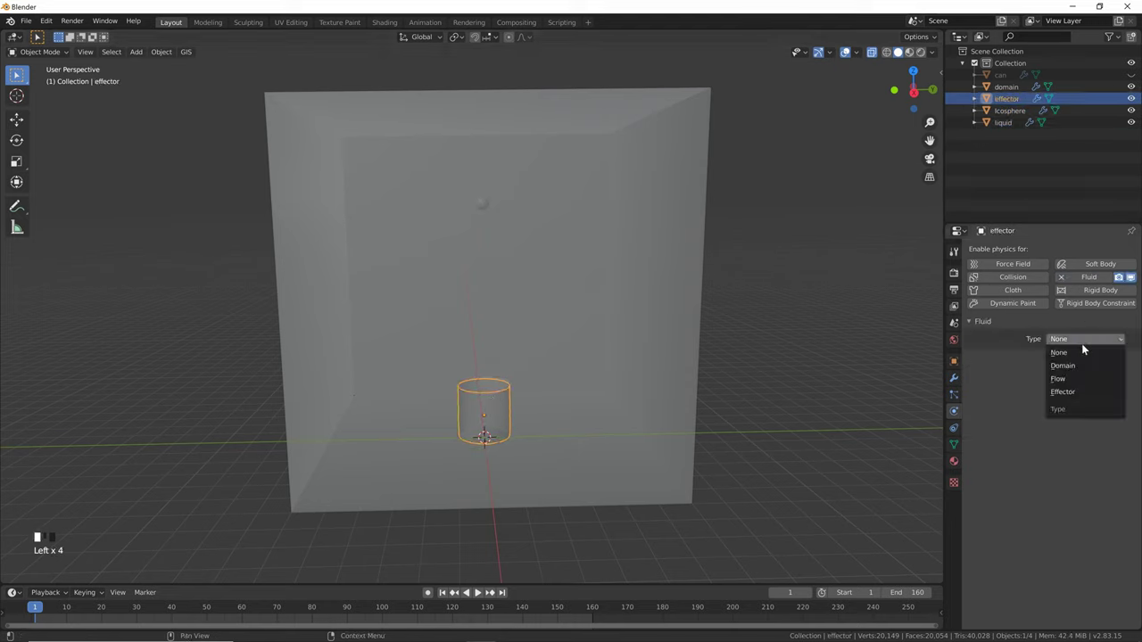
click(1092, 392)
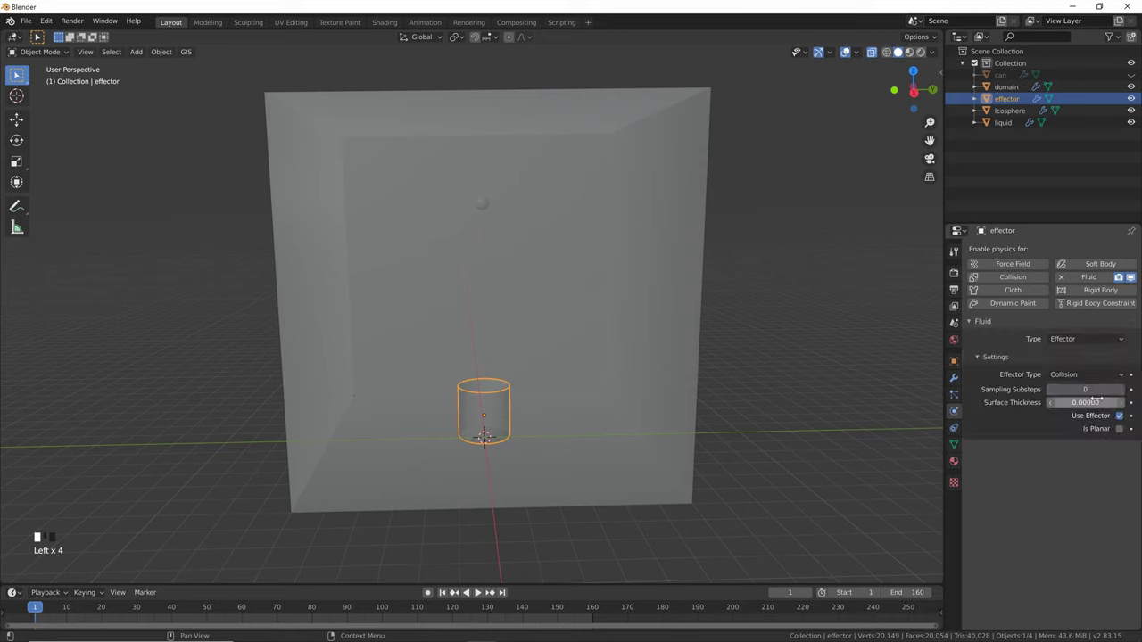
click(1089, 402)
text(4)
key(Return)
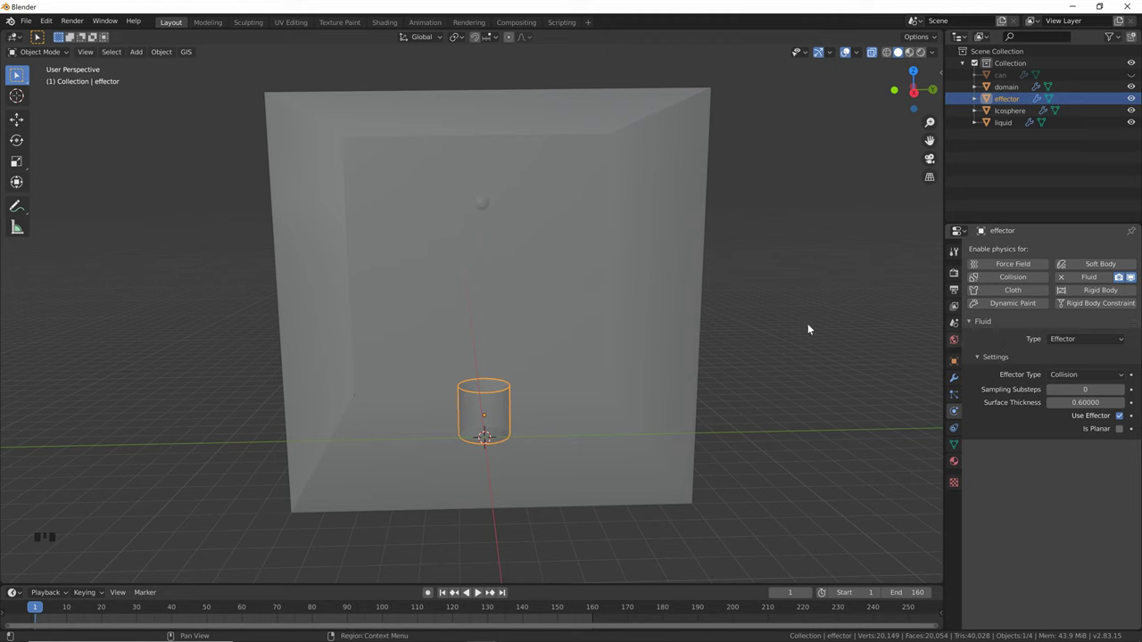
Enable fluid physics on the liquid cylinder and set its fluid type to Flow
click(500, 385)
click(493, 386)
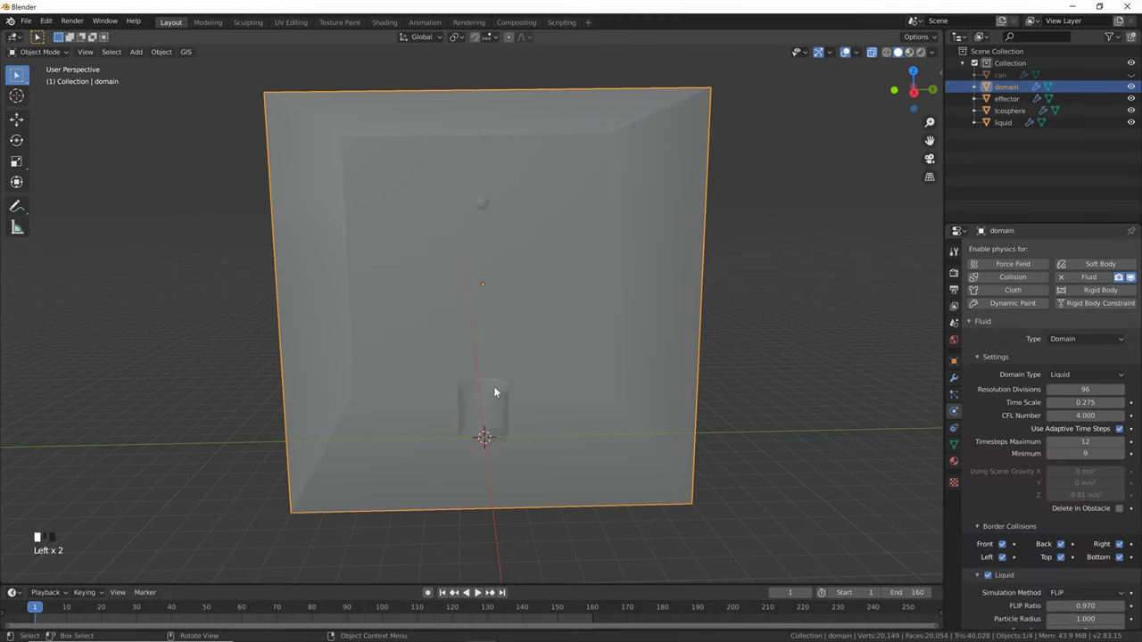
click(493, 386)
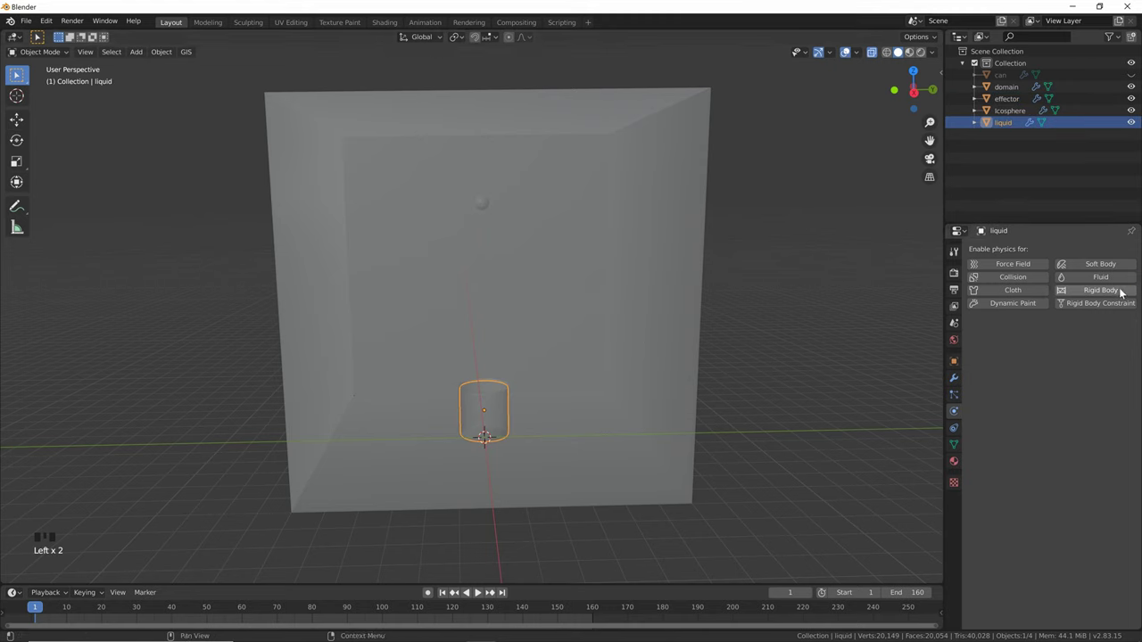
click(1093, 277)
click(1061, 339)
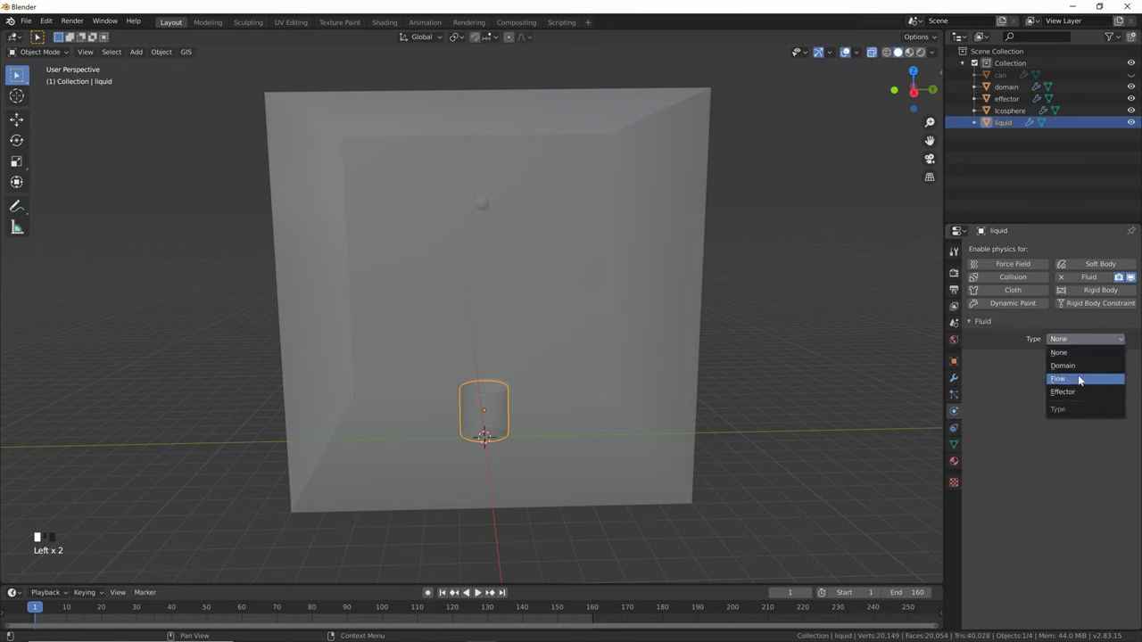
click(1076, 379)
click(1088, 372)
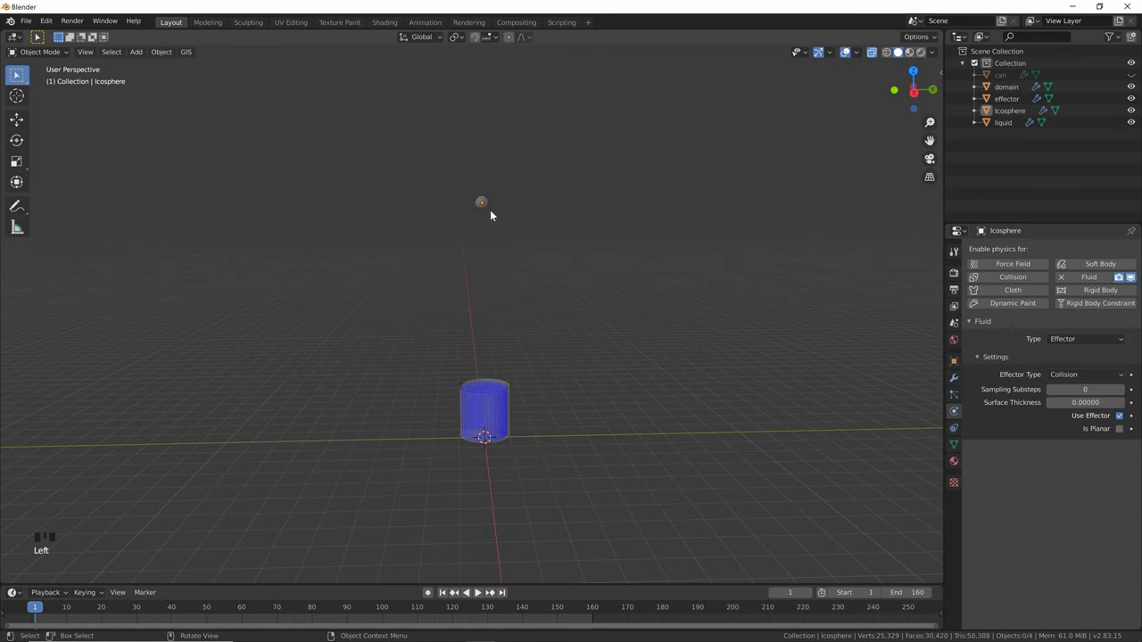
Add rigid body physics to the ico sphere above the can
click(486, 201)
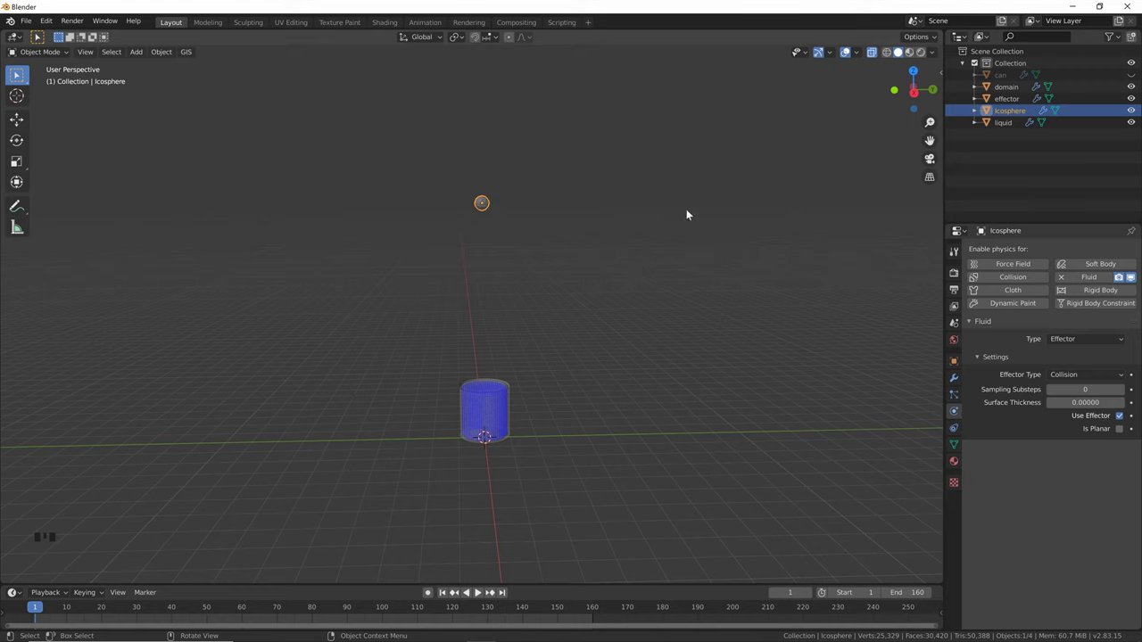
click(1097, 291)
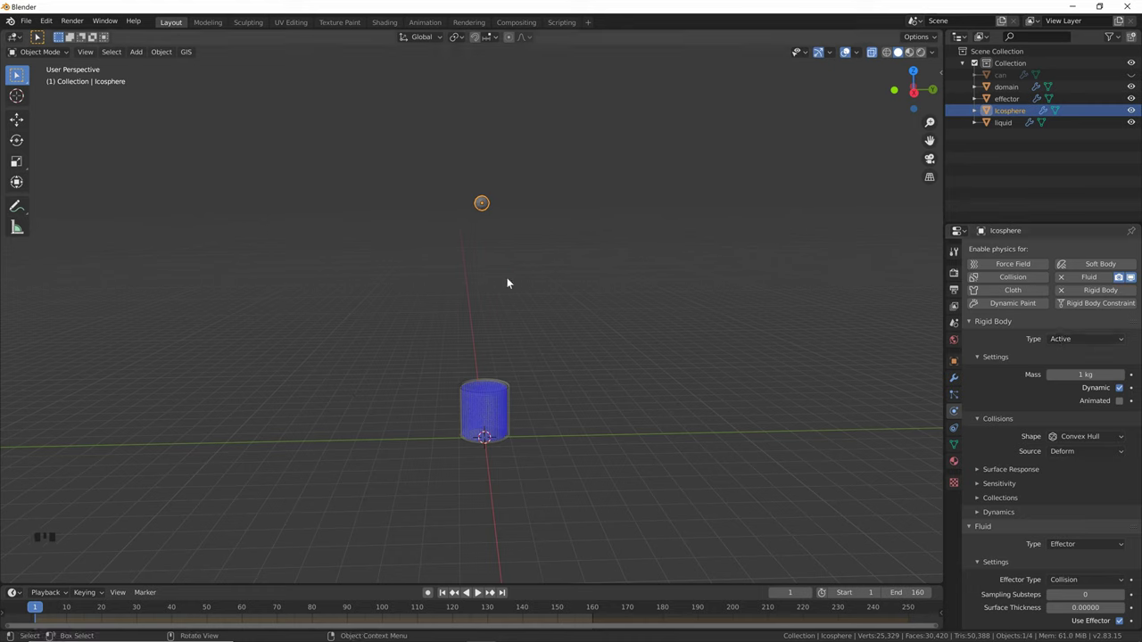
Set the domain's fluid cache type to Final and bake the entire simulation
click(1008, 88)
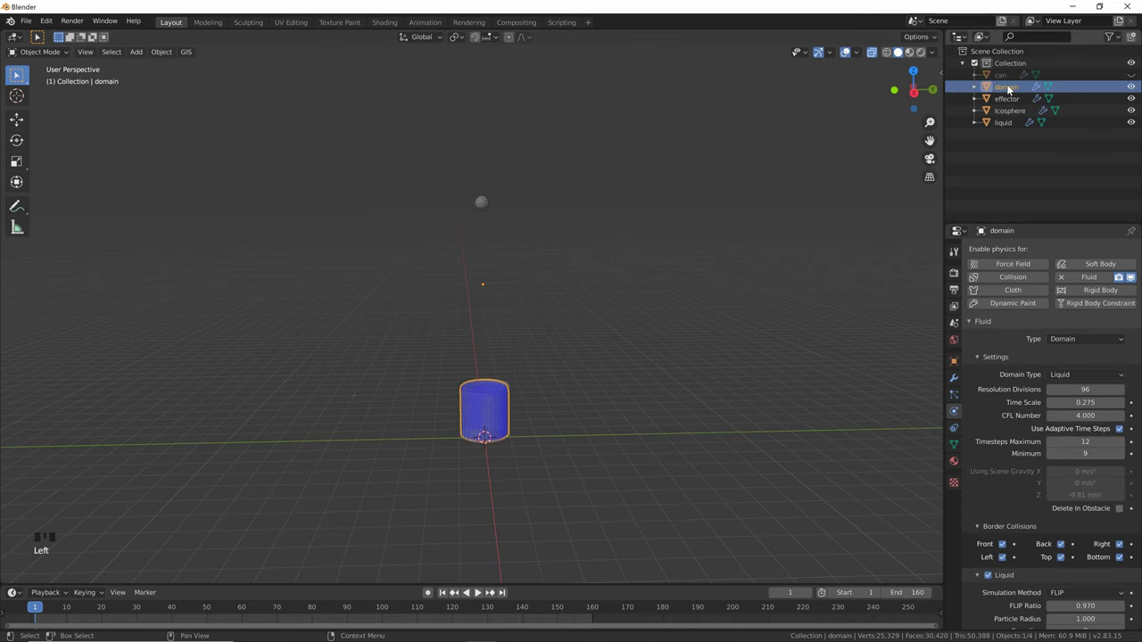
scroll(1118, 384, down, 20)
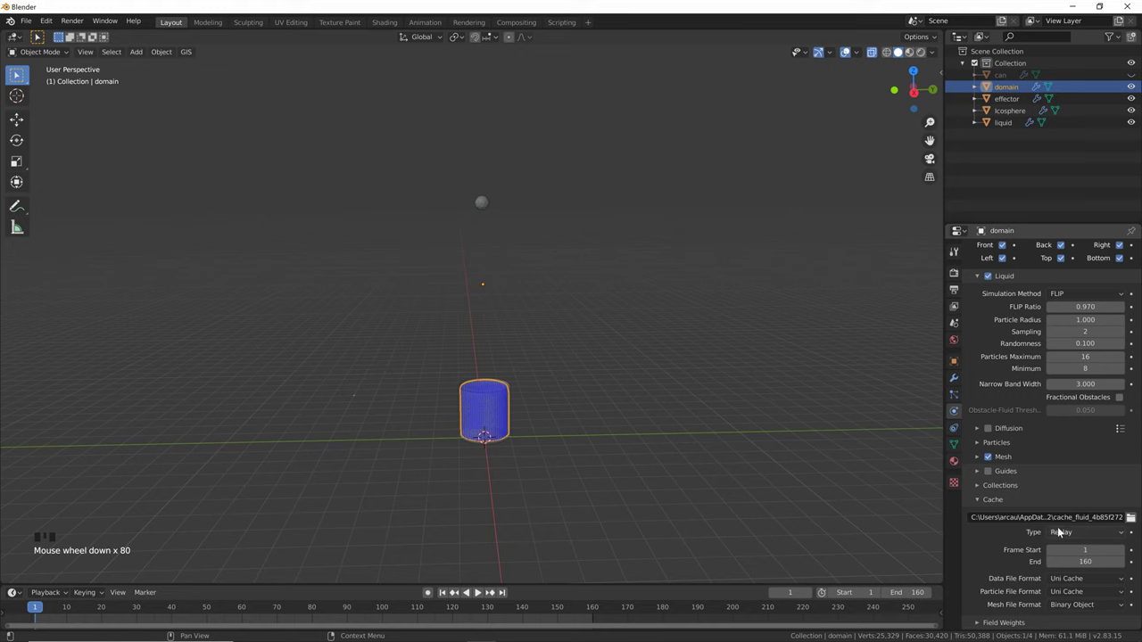
click(1061, 533)
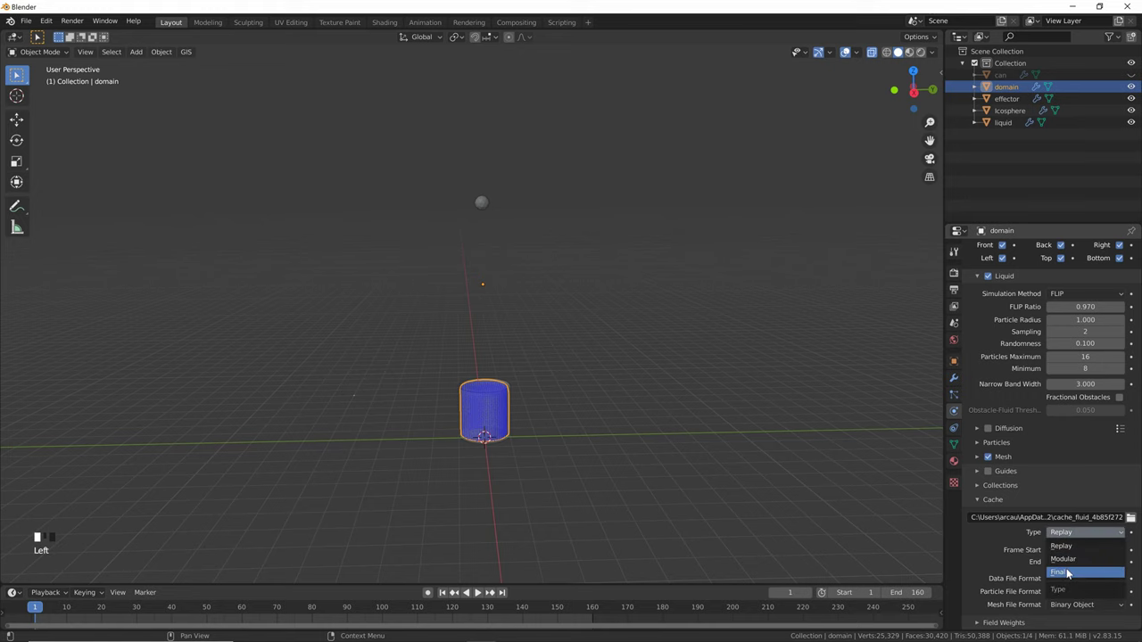
click(1066, 572)
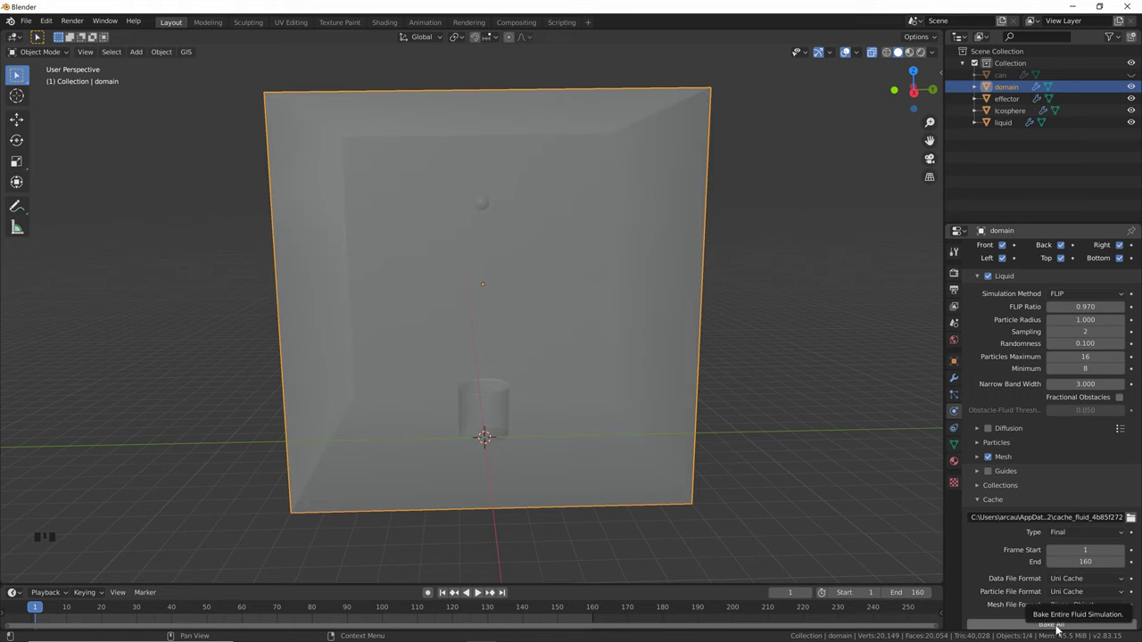
scroll(1058, 629, down, 4)
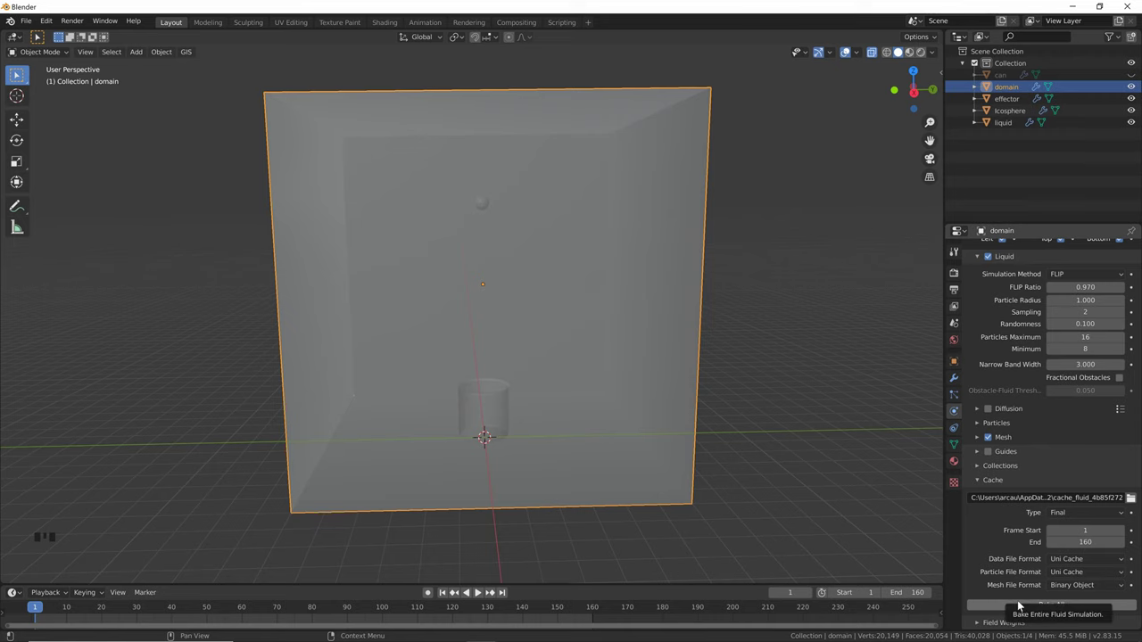
click(1018, 605)
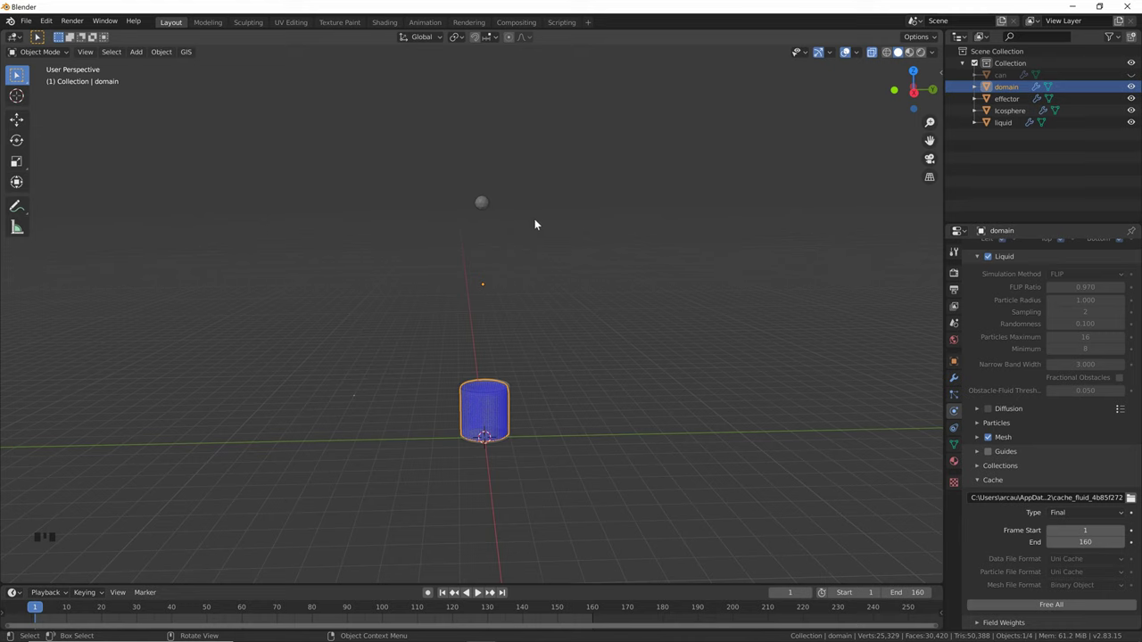
Play back the baked simulation, inspect the splash around frame 112 and return to the first frame
key(space)
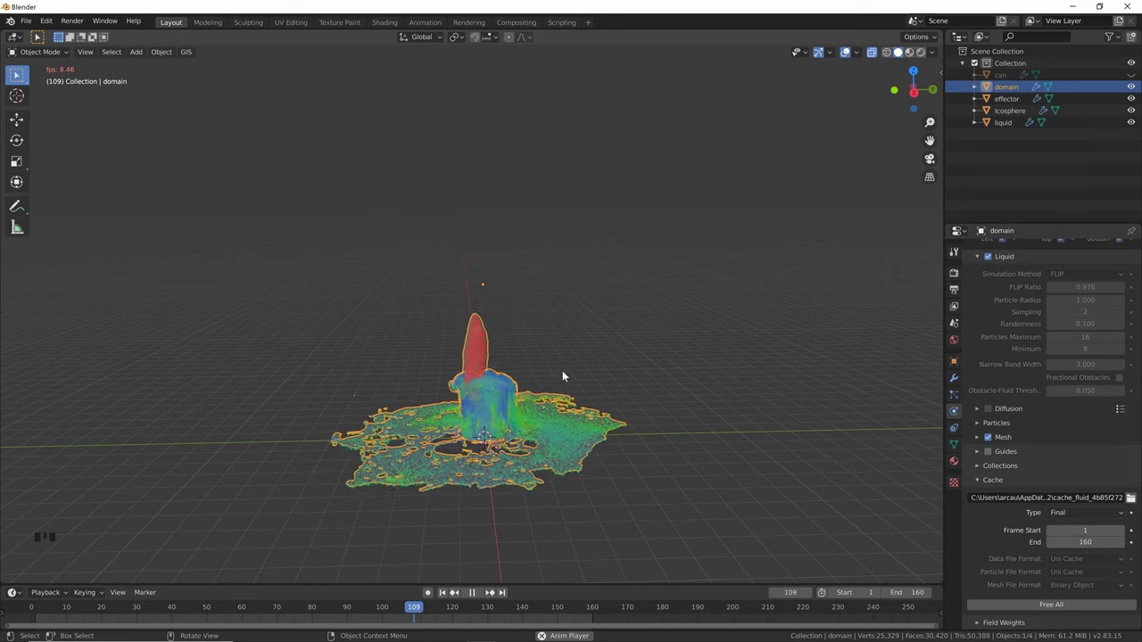
key(space)
middle_drag(570, 357, 535, 379)
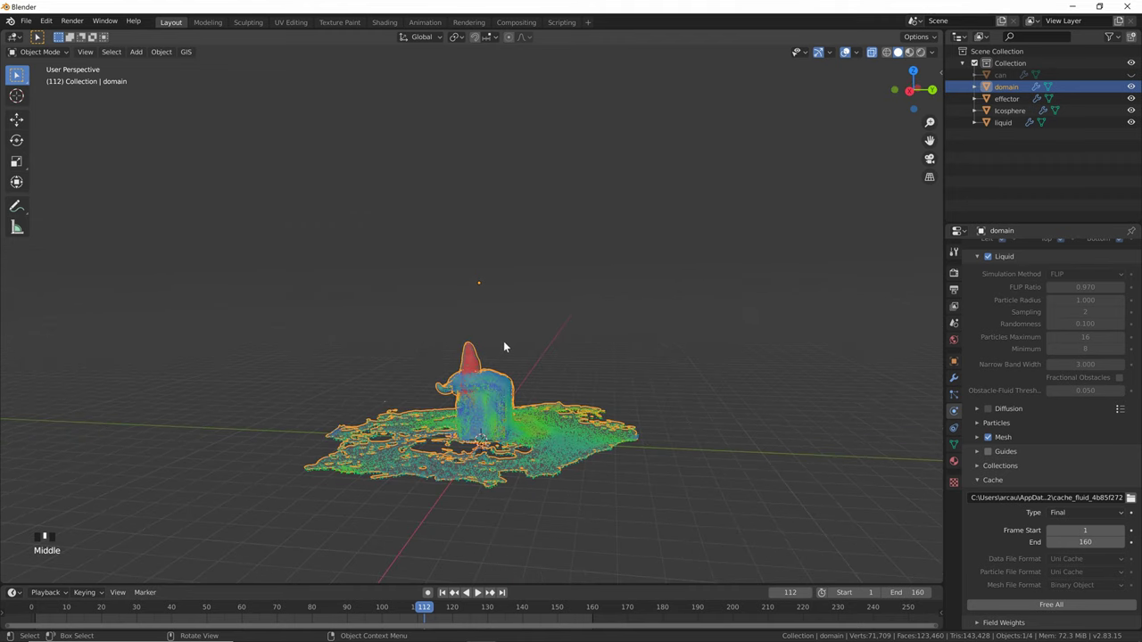
scroll(526, 337, up, 2)
shift+middle_drag(526, 337, 526, 274)
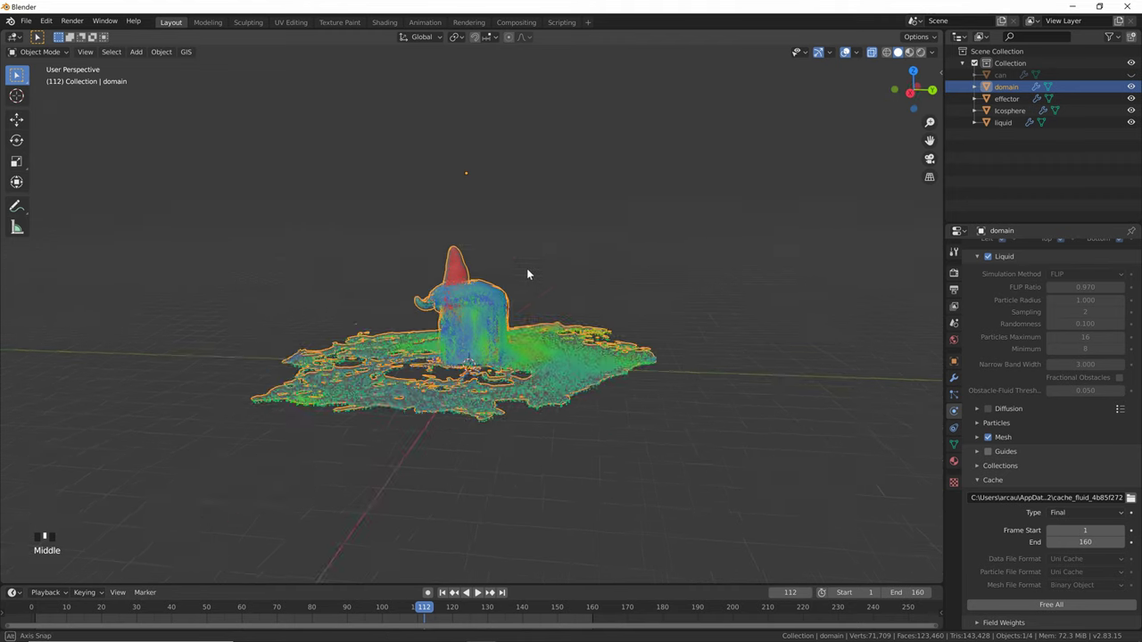
click(442, 592)
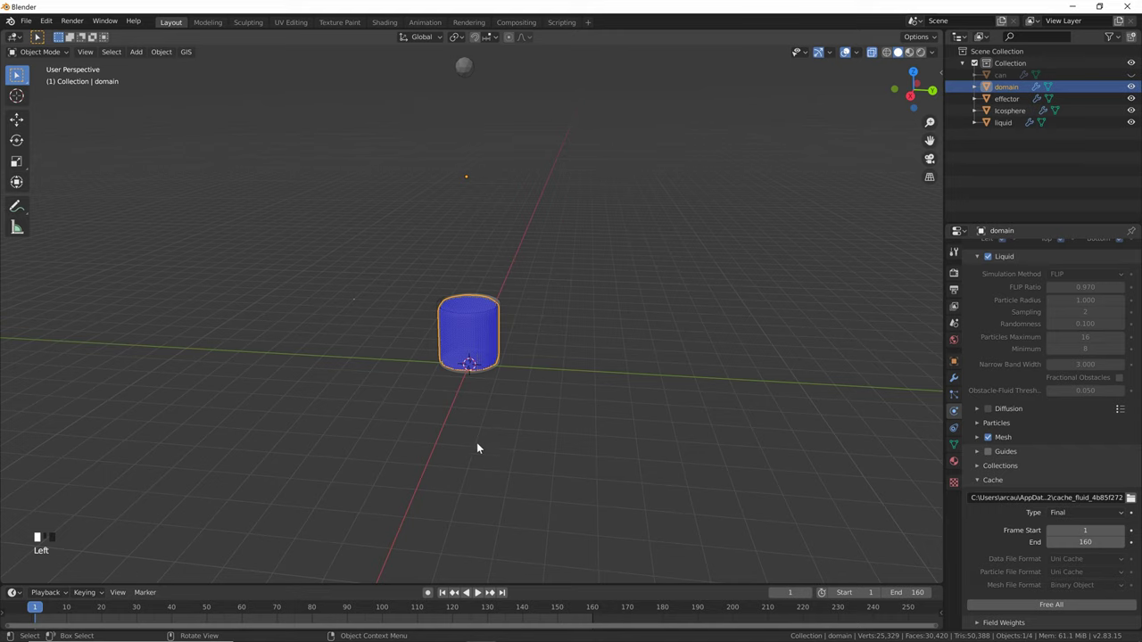
middle_drag(524, 255, 543, 283)
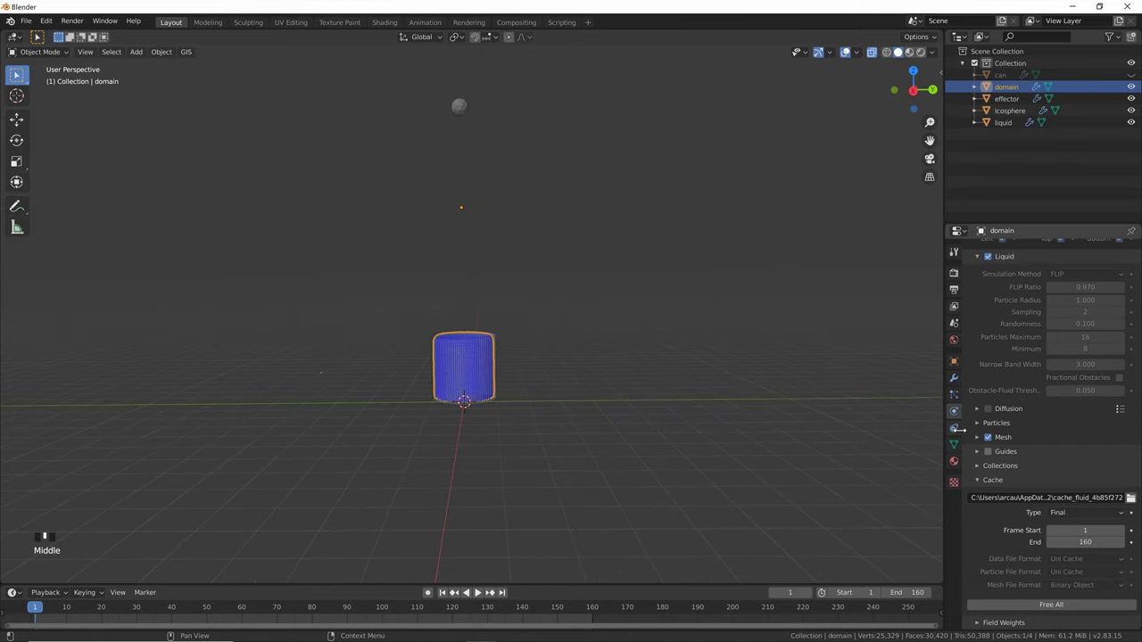
Disable the domain's Liquid option and turn off X-ray display in the viewport
scroll(1016, 334, up, 6)
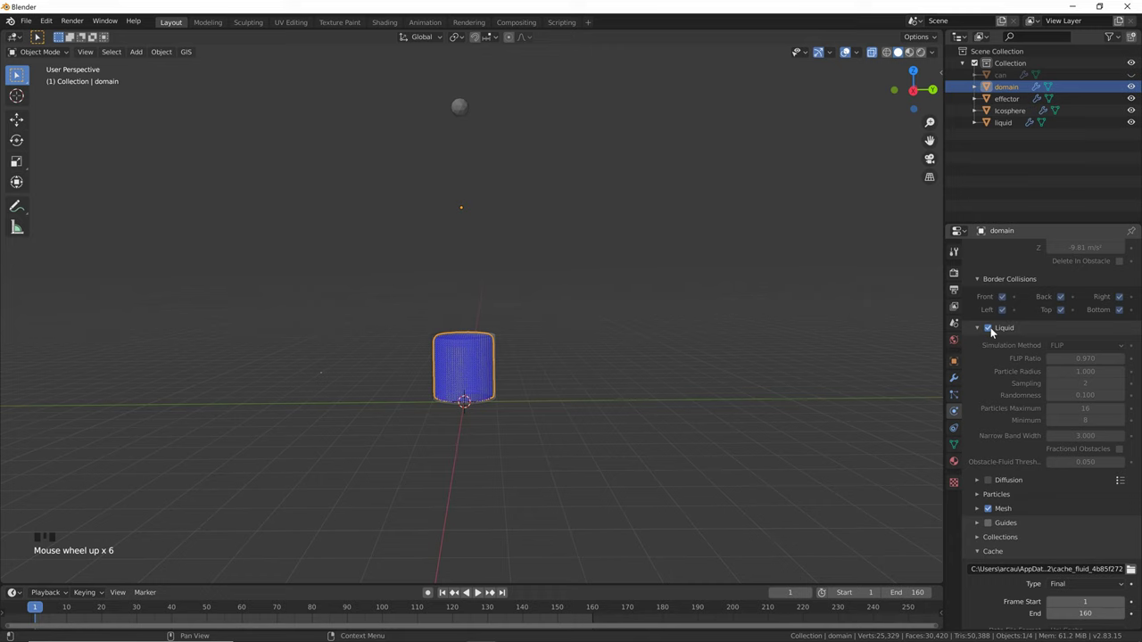
click(988, 329)
middle_drag(509, 350, 564, 339)
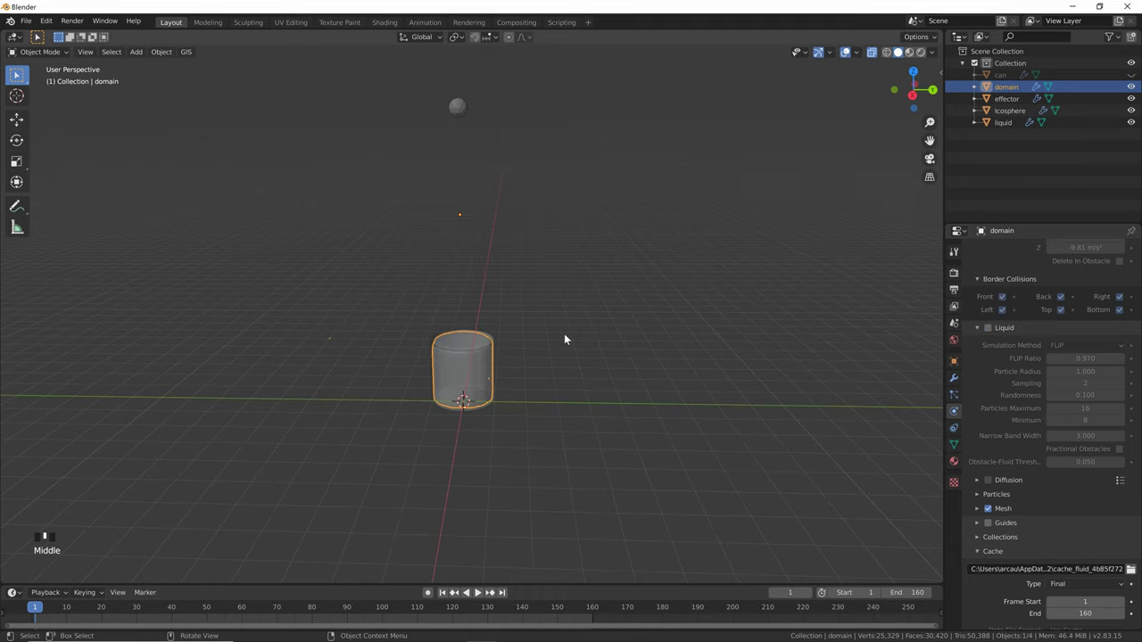
click(871, 51)
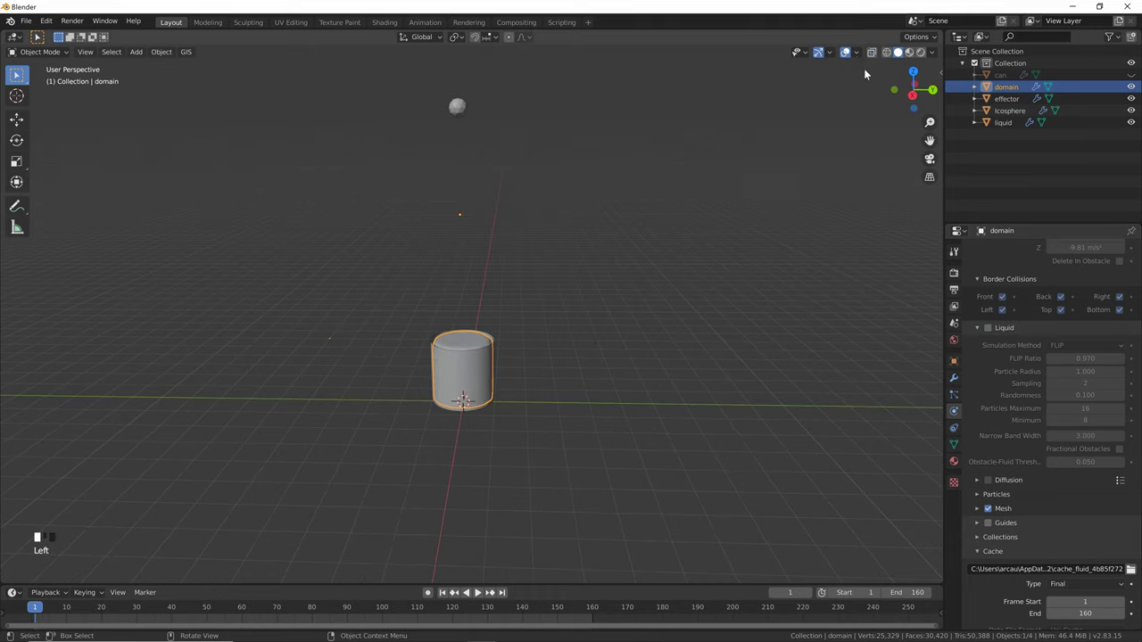
scroll(522, 367, up, 3)
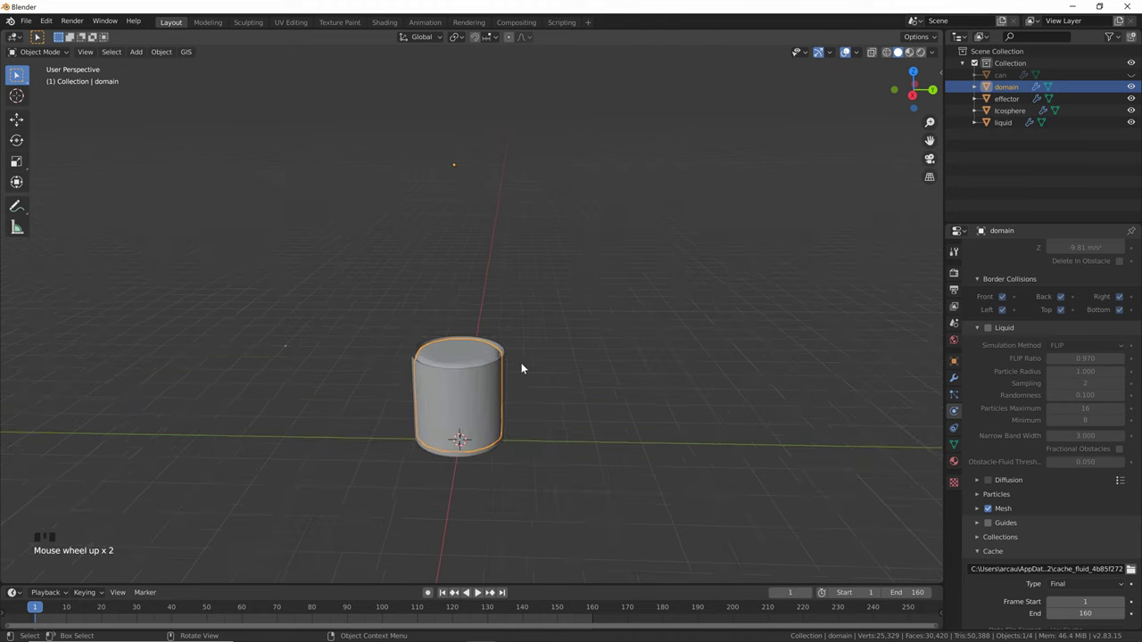
In the Shading workspace, give the world's background color an Environment Texture using circus_arena_4k.hdr
click(383, 22)
middle_drag(651, 221, 587, 211)
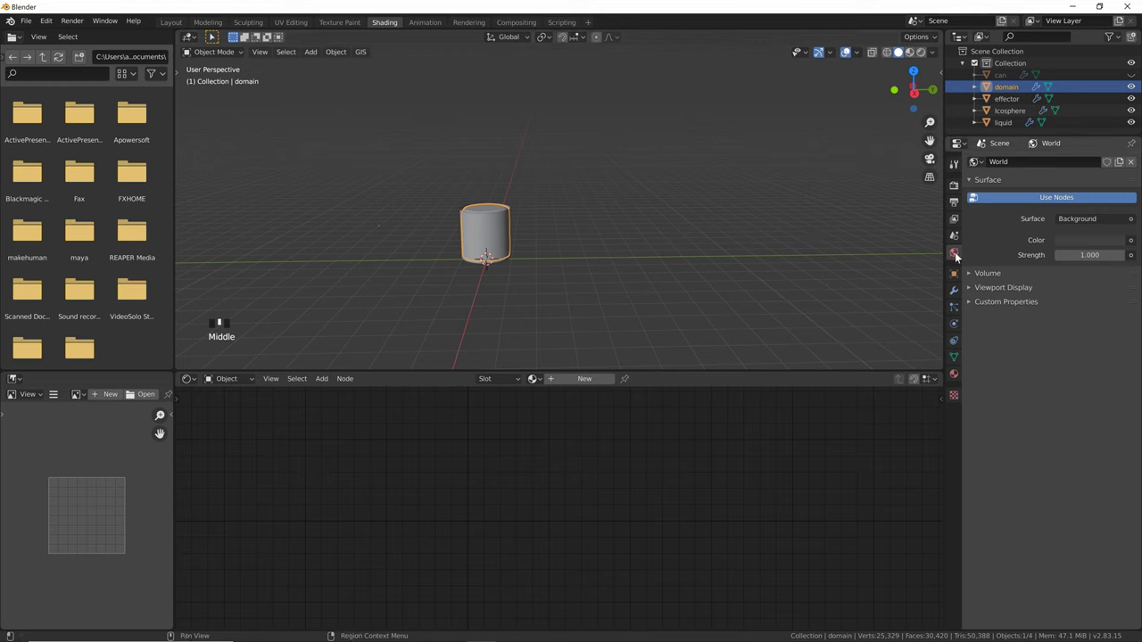
click(1130, 241)
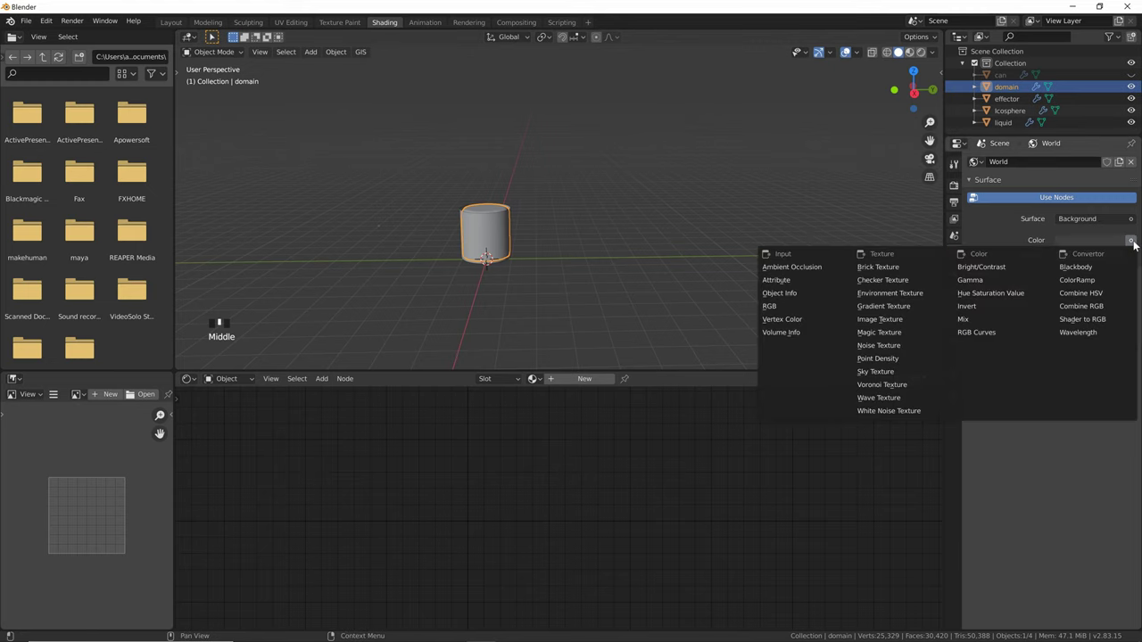
click(921, 300)
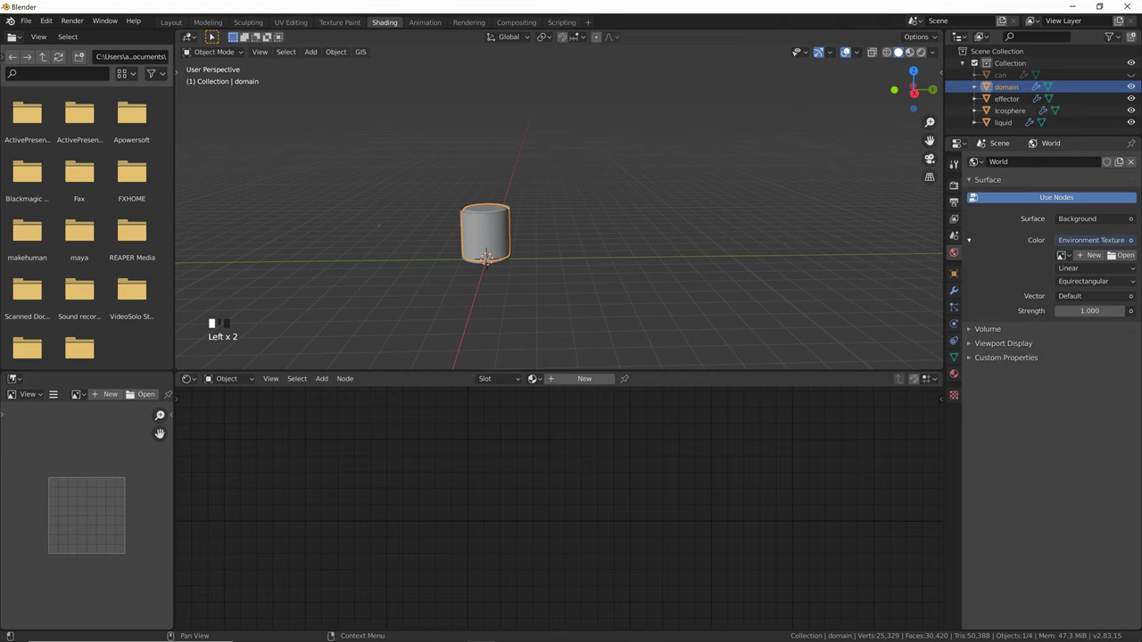
click(1119, 255)
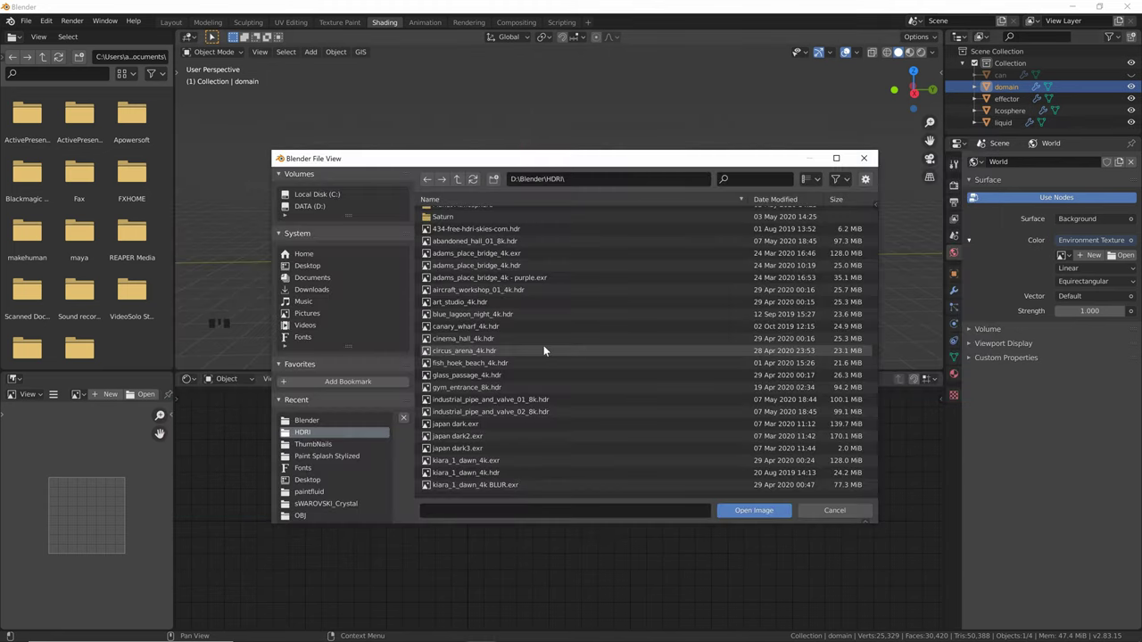
click(471, 350)
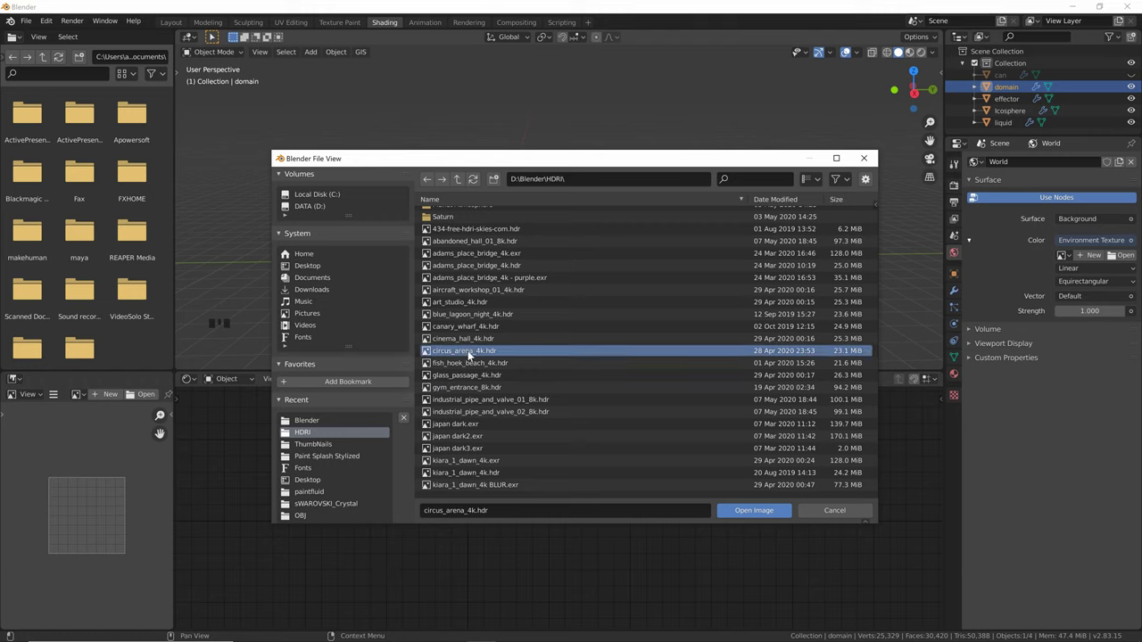
click(746, 511)
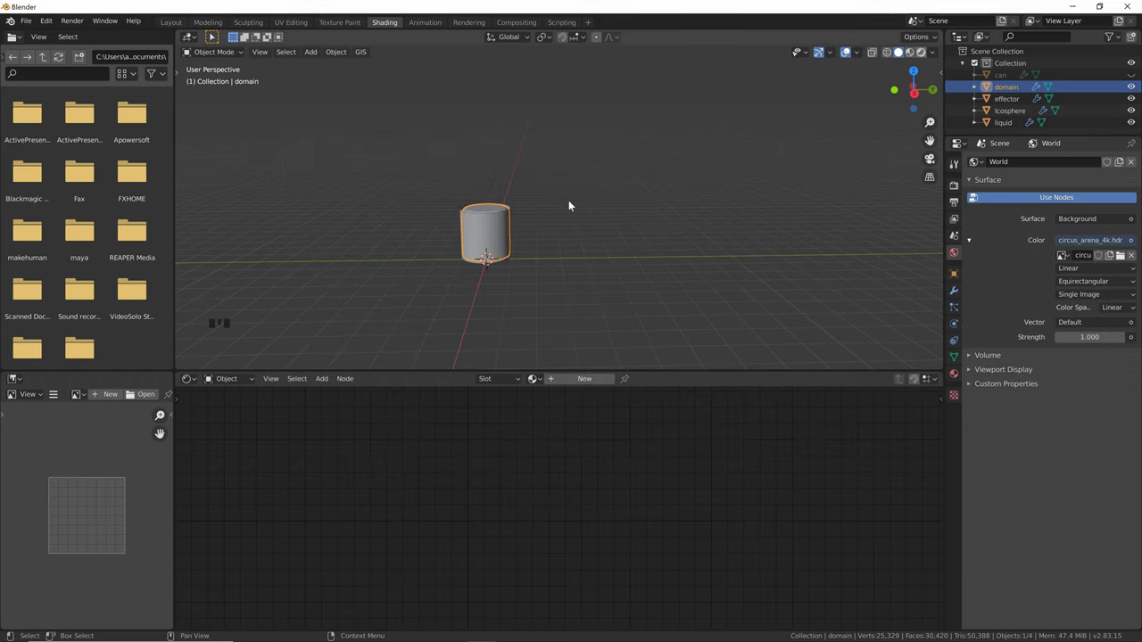
Switch the 3D viewport to rendered shading to display the HDRI lighting on the can
key(z)
click(551, 214)
shift+middle_drag(527, 214, 623, 209)
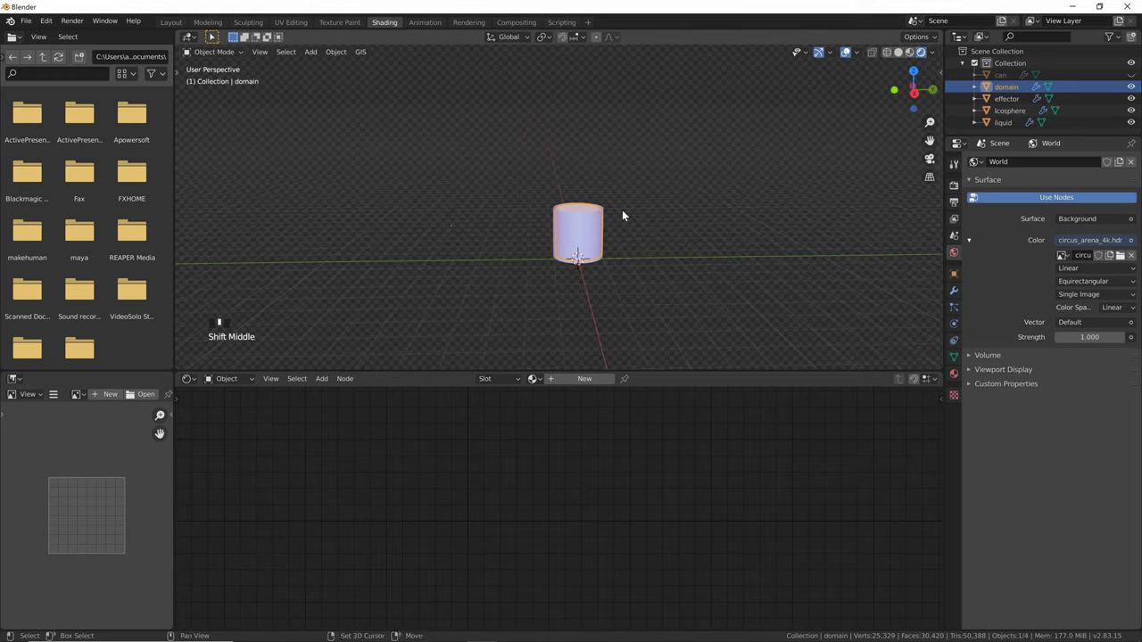
scroll(624, 221, up, 5)
shift+middle_drag(714, 209, 475, 251)
Hide the liquid and effector objects in the viewport and show the can object
click(491, 258)
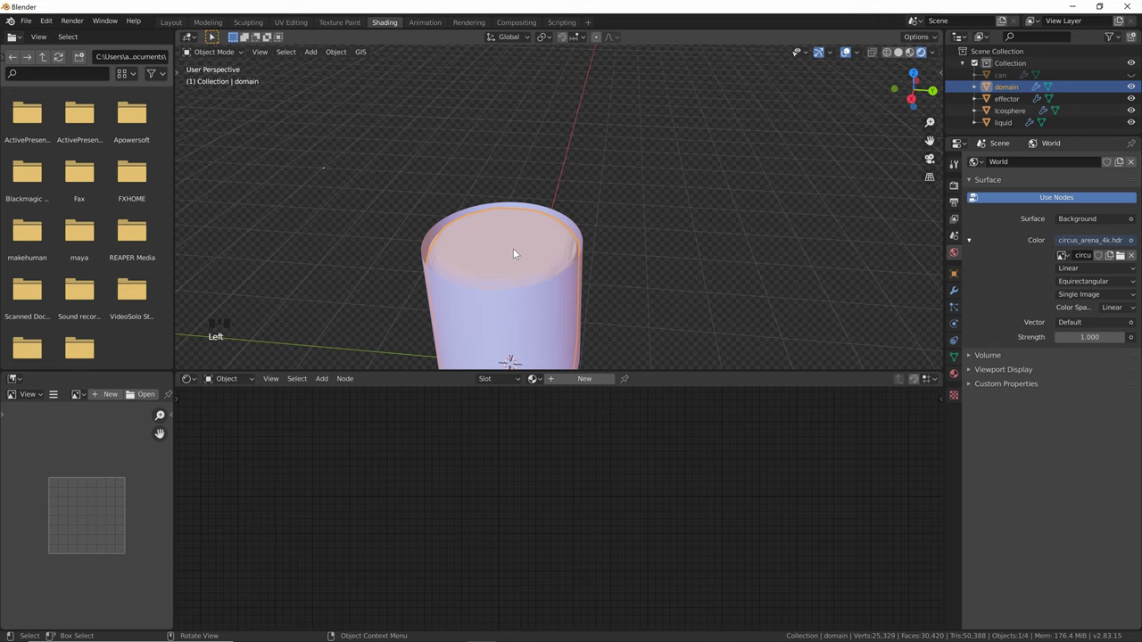
right_click(512, 248)
click(1003, 122)
click(1131, 124)
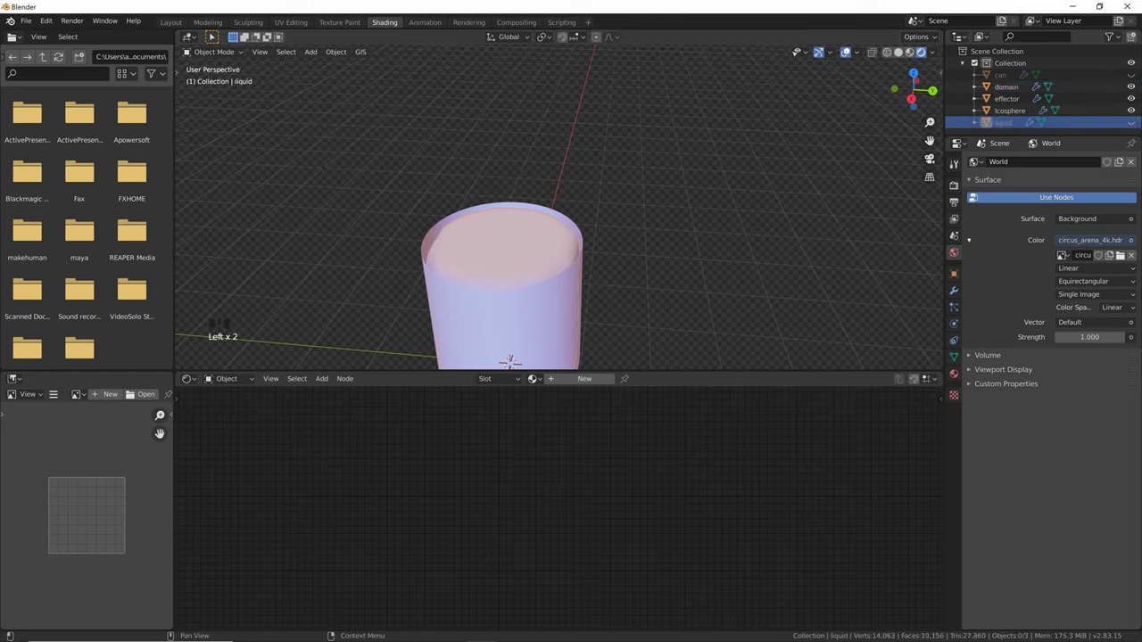
click(1131, 98)
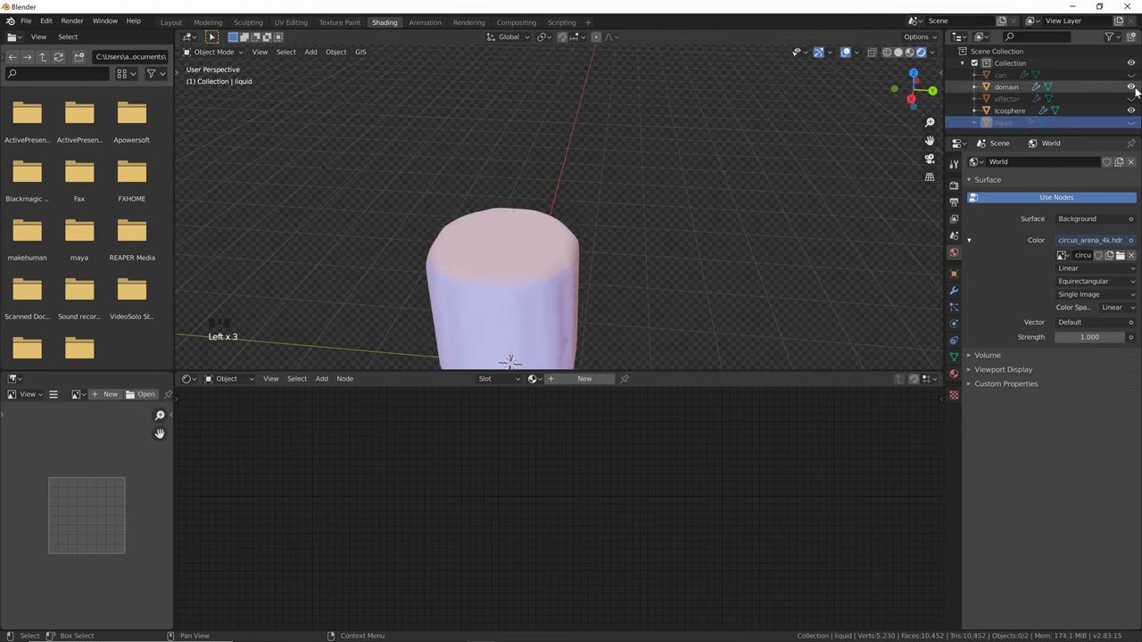
click(1131, 75)
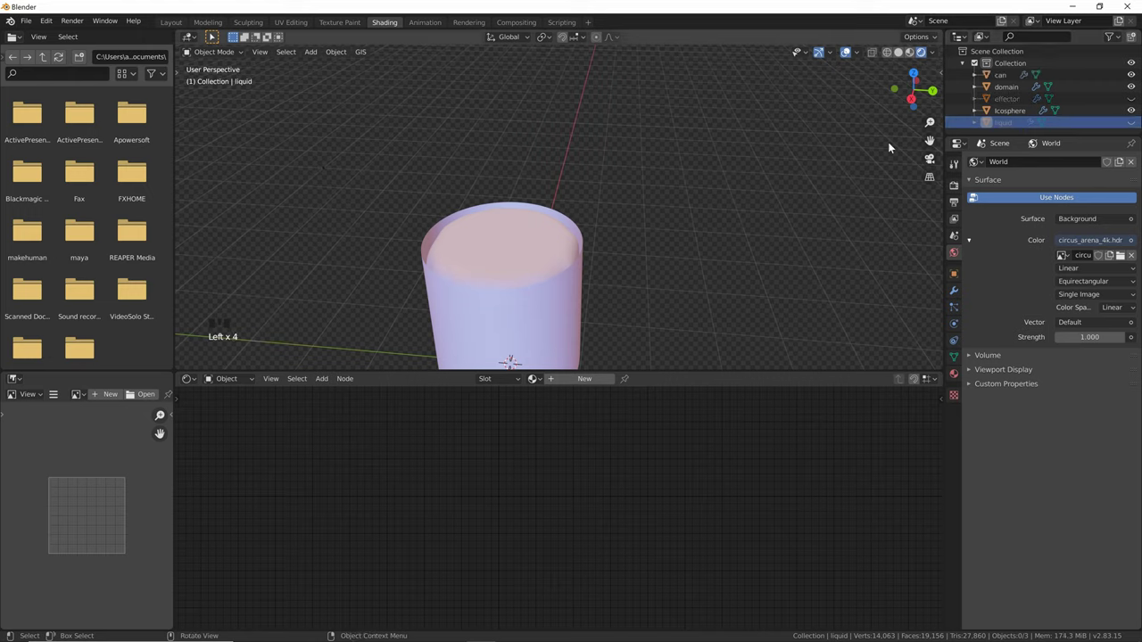
Create a new material for the domain's liquid and set its base color to blue
click(571, 282)
shift+middle_drag(522, 250, 531, 196)
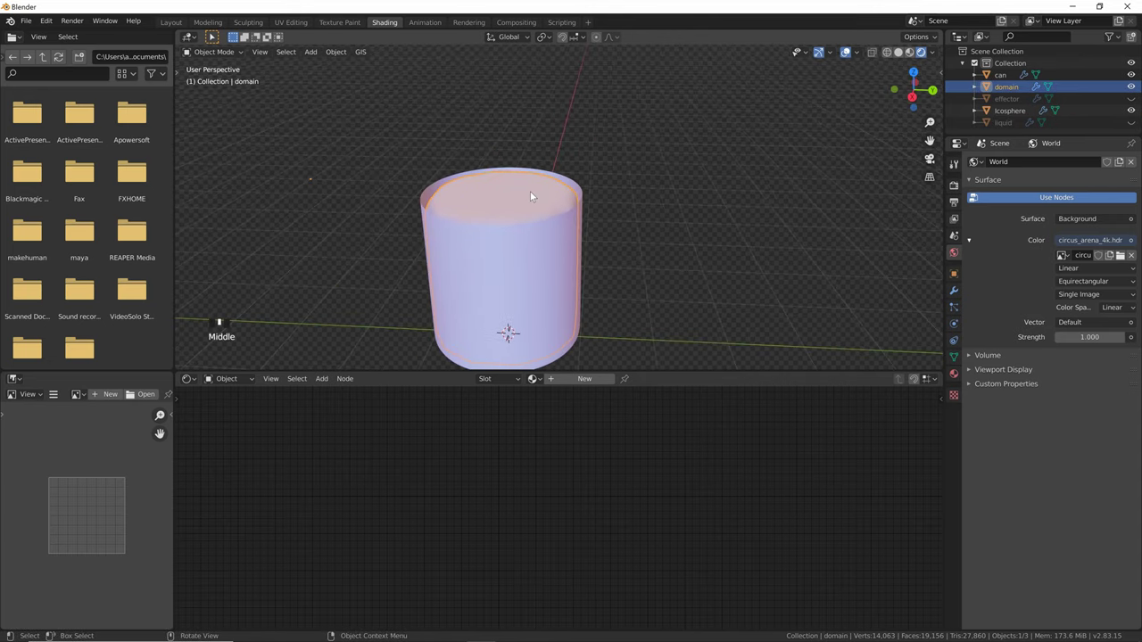
click(576, 379)
scroll(585, 506, down, 3)
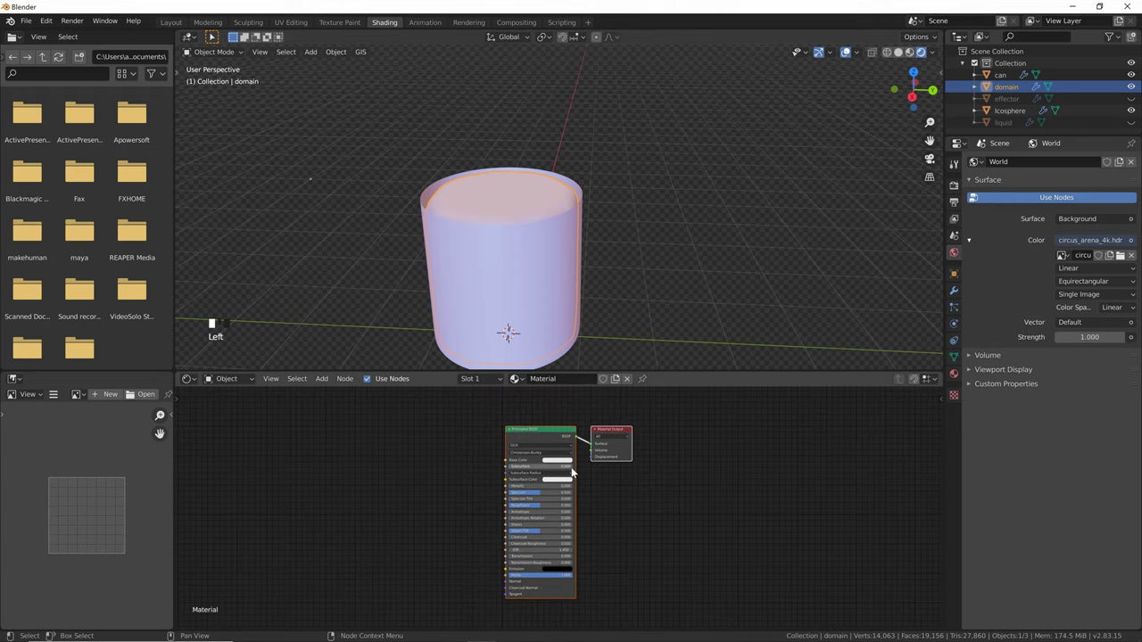
click(566, 463)
click(583, 387)
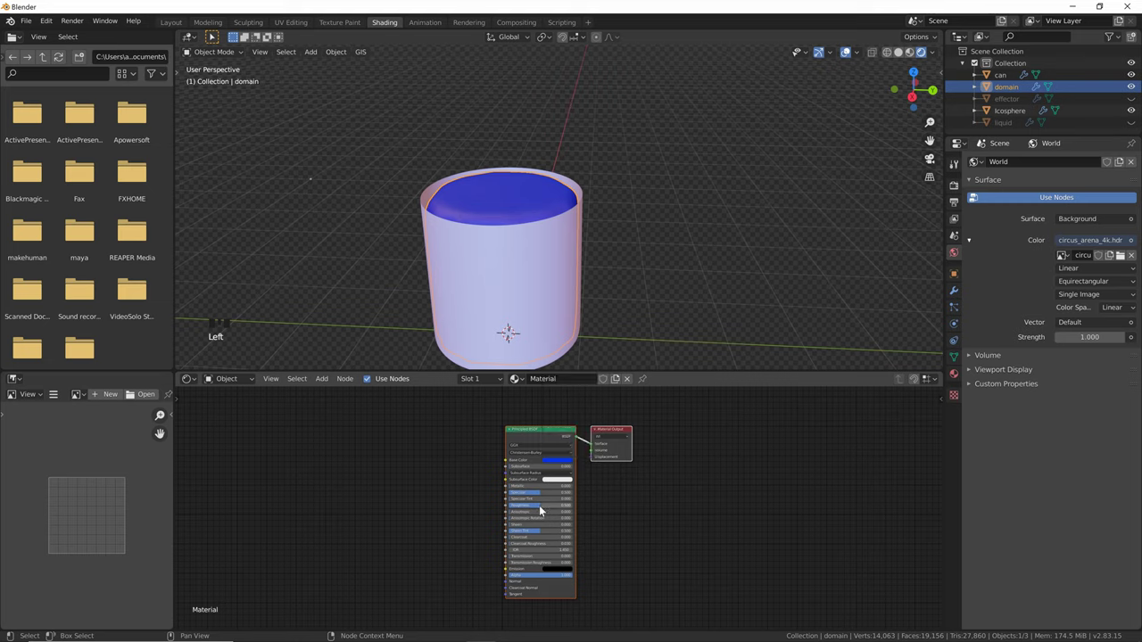
Lower the blue liquid material's roughness to nearly zero, raise its clearcoat to 1.000 and adjust its IOR
drag(532, 506, 510, 510)
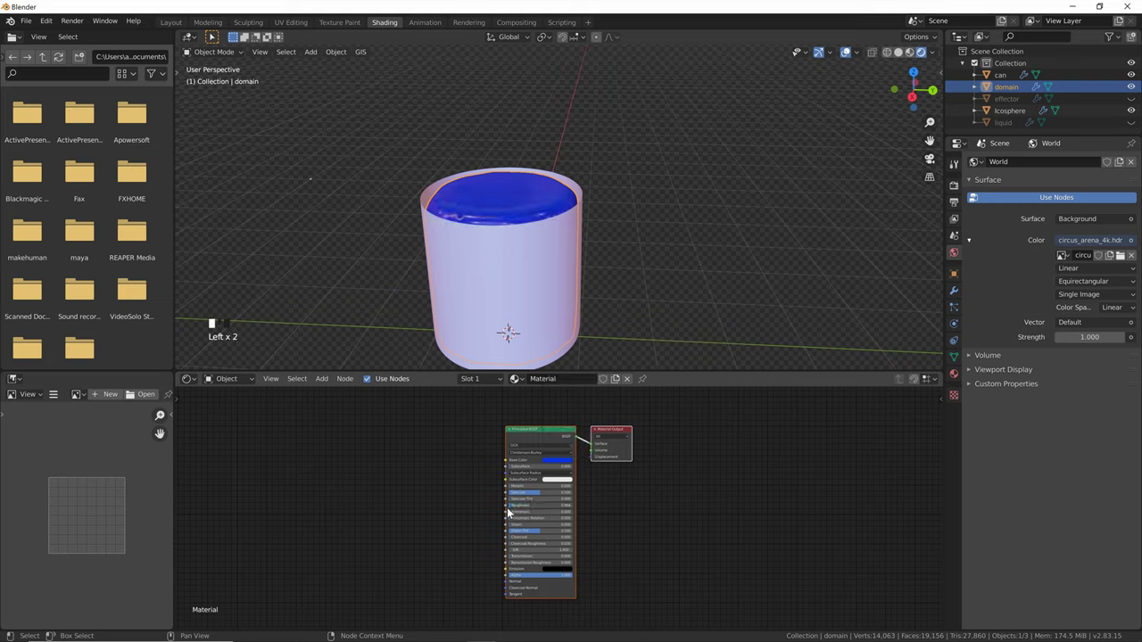
drag(521, 536, 540, 536)
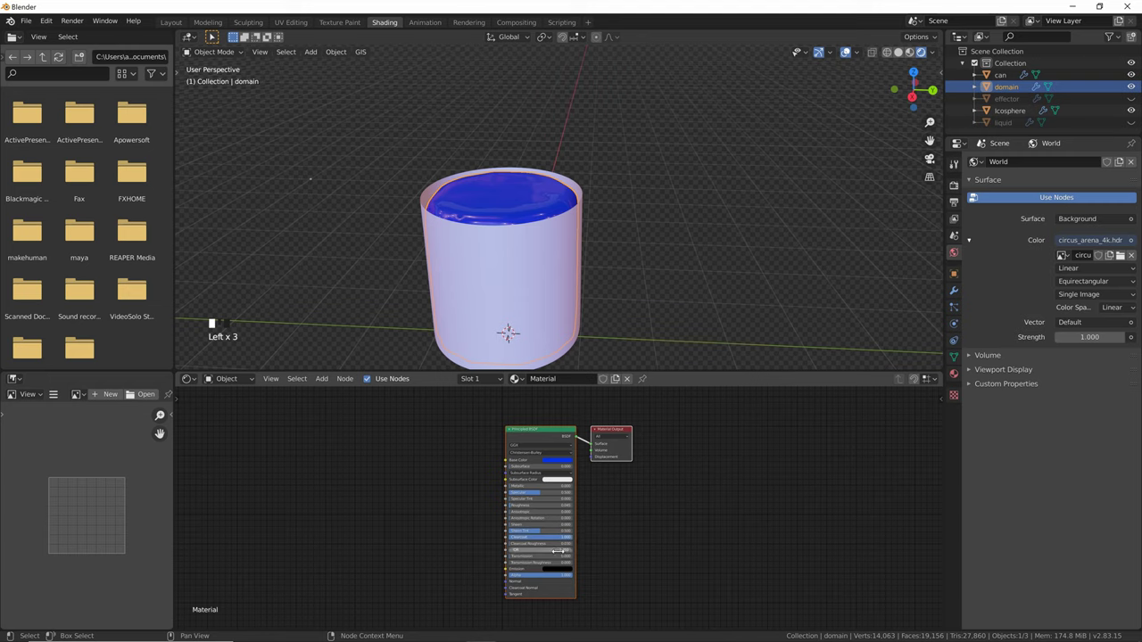
click(559, 550)
text(3)
Play back the shaded simulation, inspect the blue splash around the can at frame 116 and return to the first frame
key(space)
scroll(607, 224, down, 4)
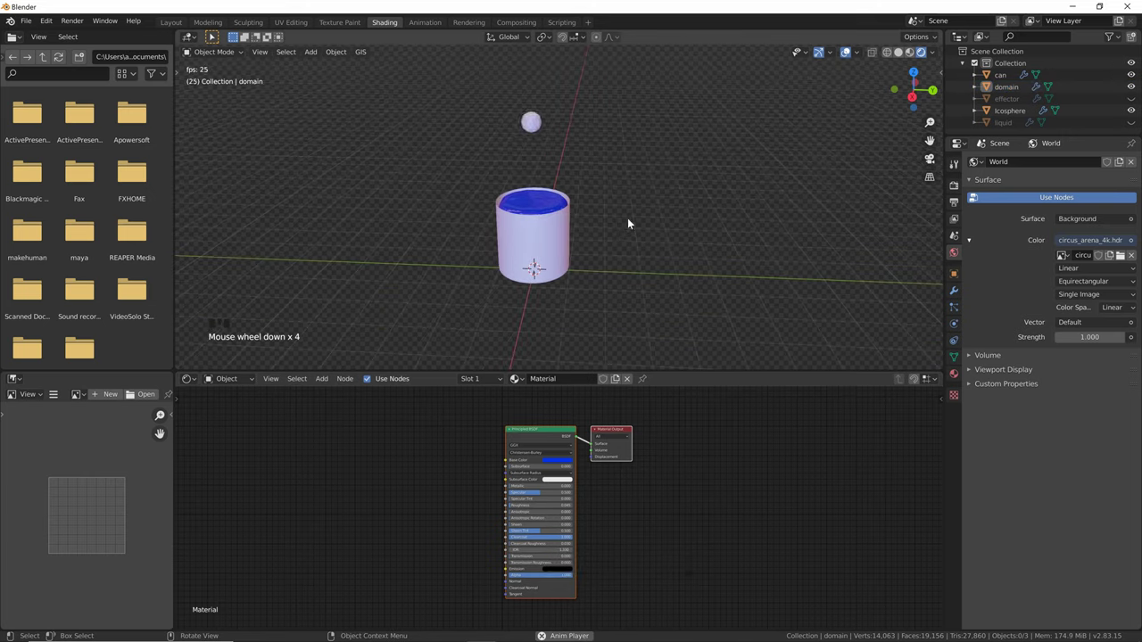
key(space)
middle_drag(630, 222, 583, 229)
key(space)
scroll(582, 231, down, 3)
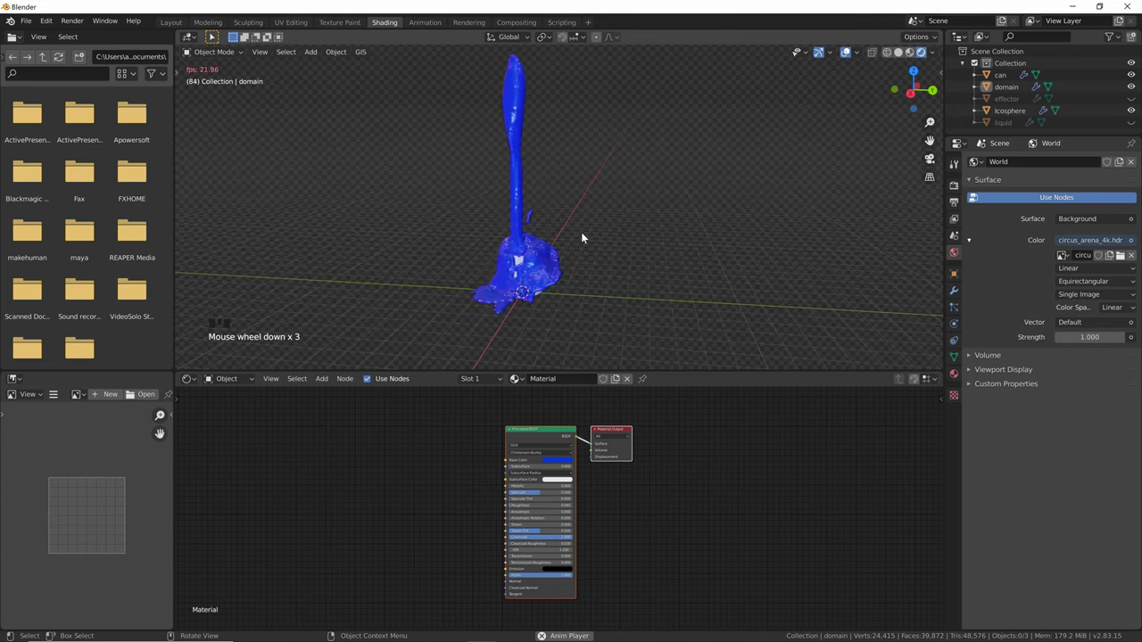
key(space)
shift+middle_drag(582, 287, 552, 242)
scroll(574, 264, up, 2)
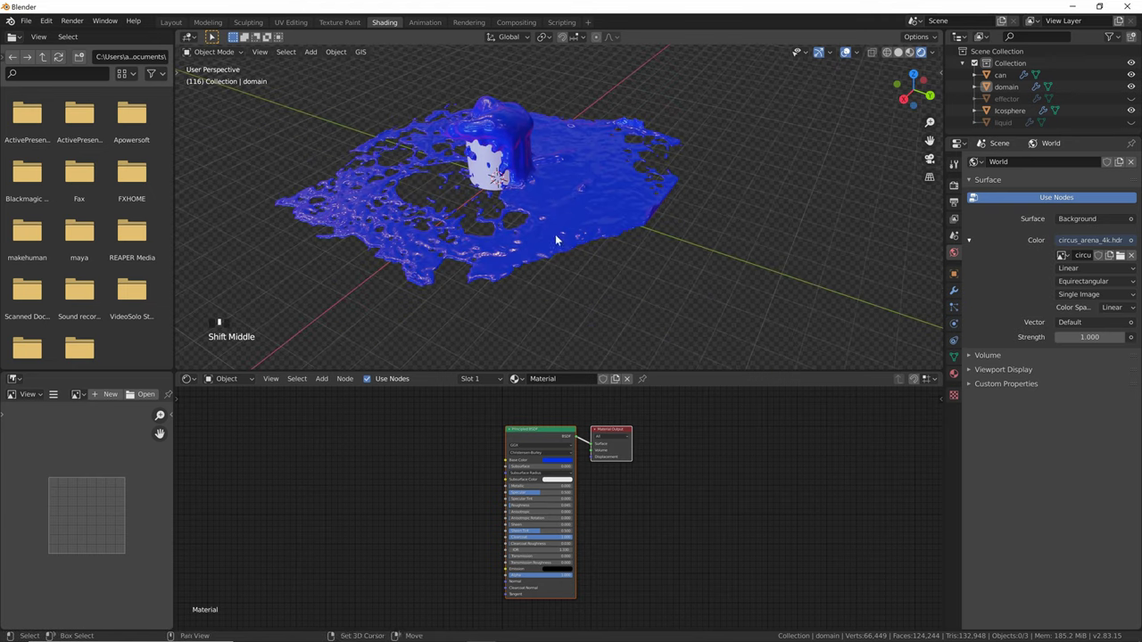
scroll(526, 299, up, 2)
middle_drag(526, 300, 454, 242)
scroll(561, 191, down, 2)
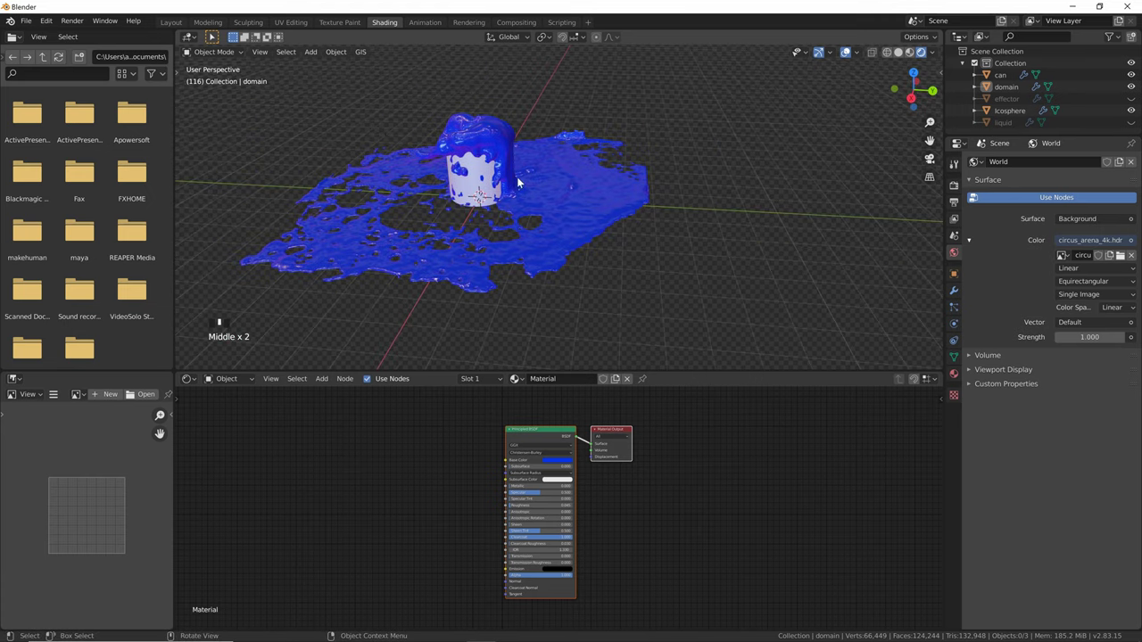
scroll(526, 171, up, 2)
scroll(527, 194, up, 1)
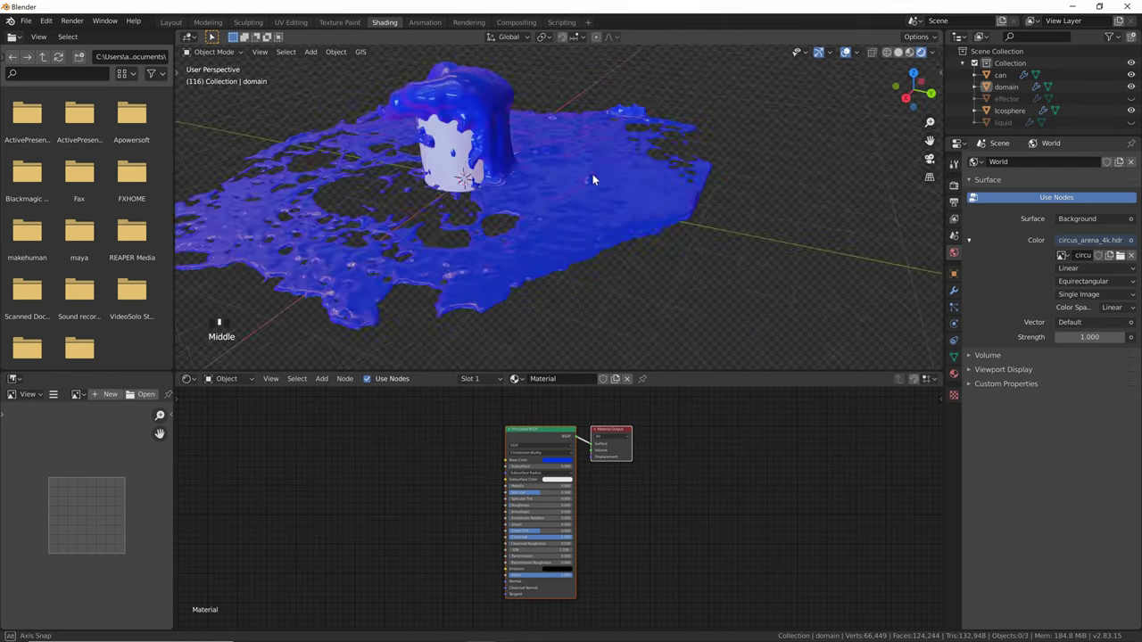
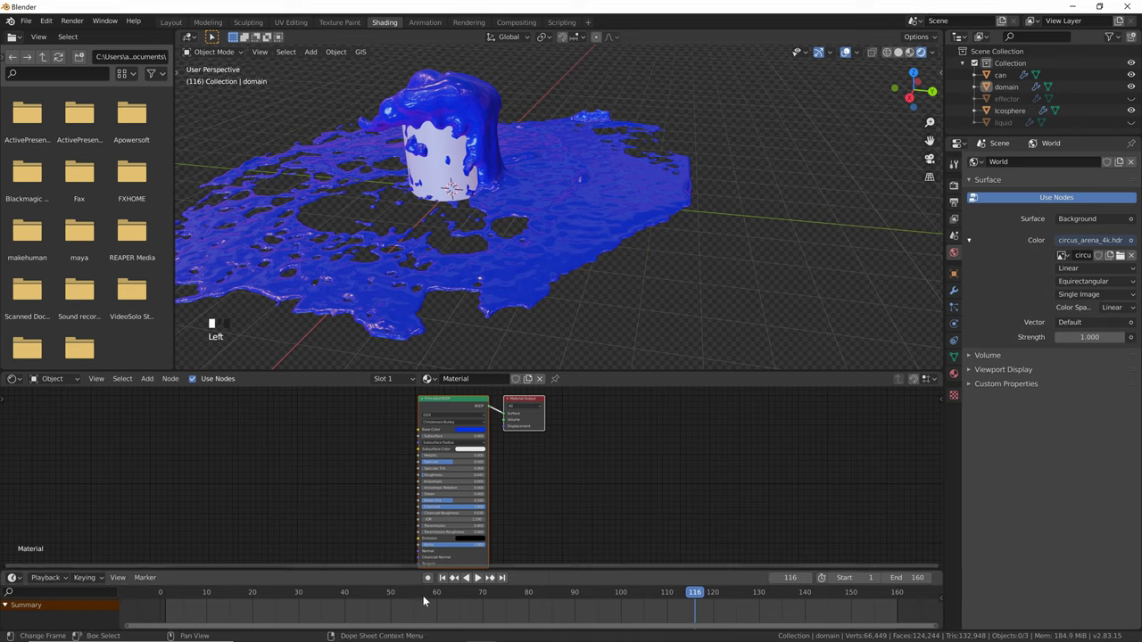
click(441, 577)
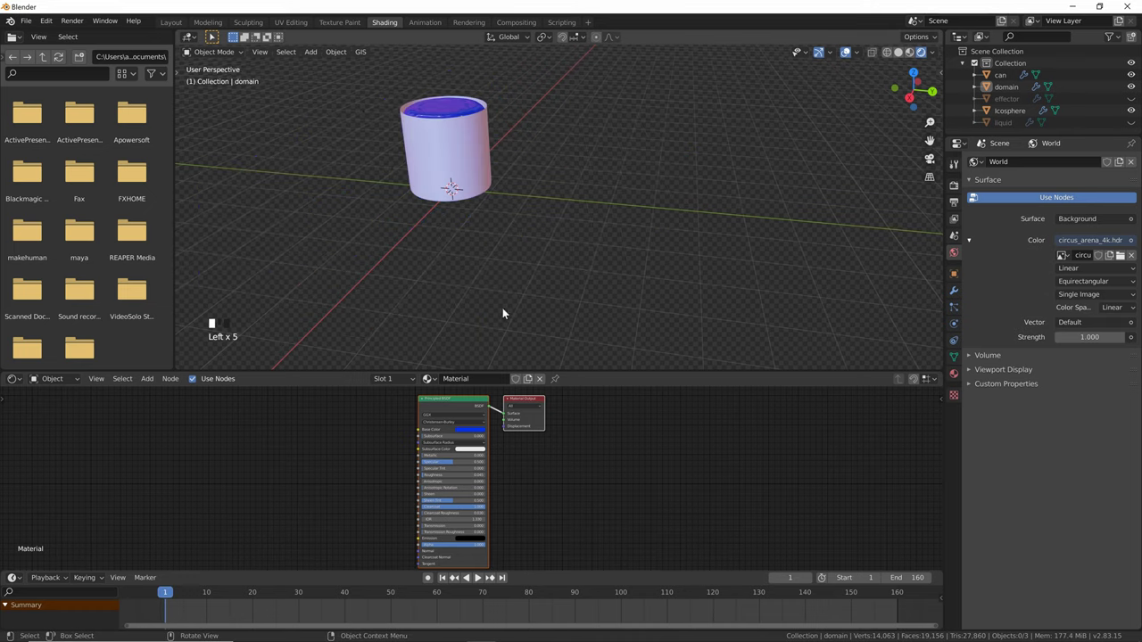
Add a Solidify modifier to the can below its subdivision modifier
click(468, 158)
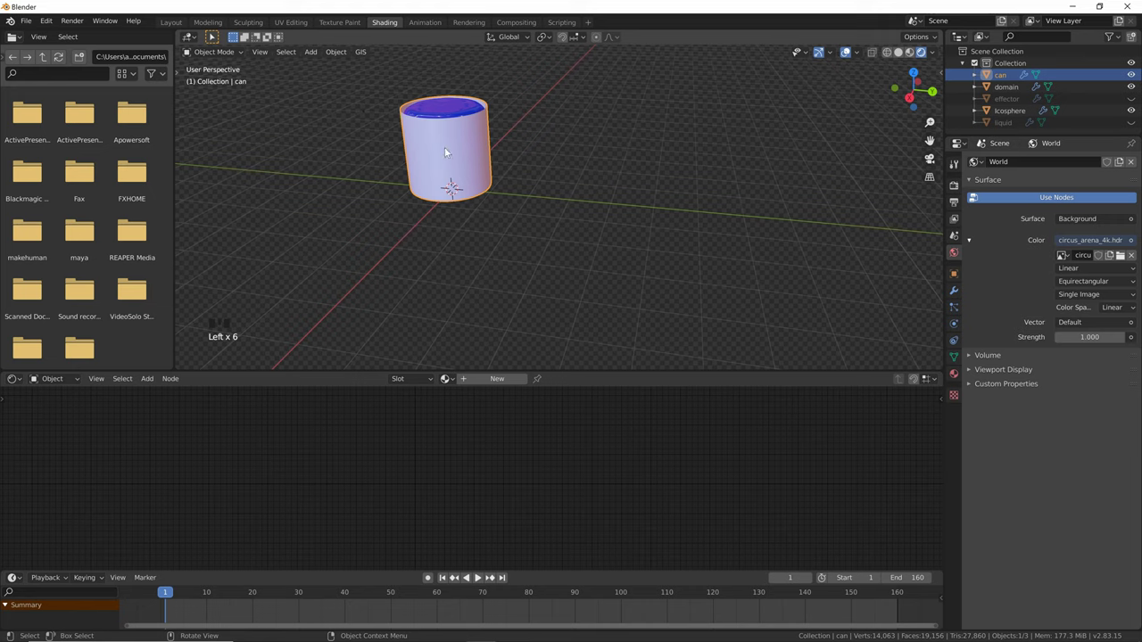
scroll(444, 146, up, 2)
shift+middle_drag(444, 147, 459, 154)
scroll(509, 216, up, 2)
scroll(509, 216, up, 1)
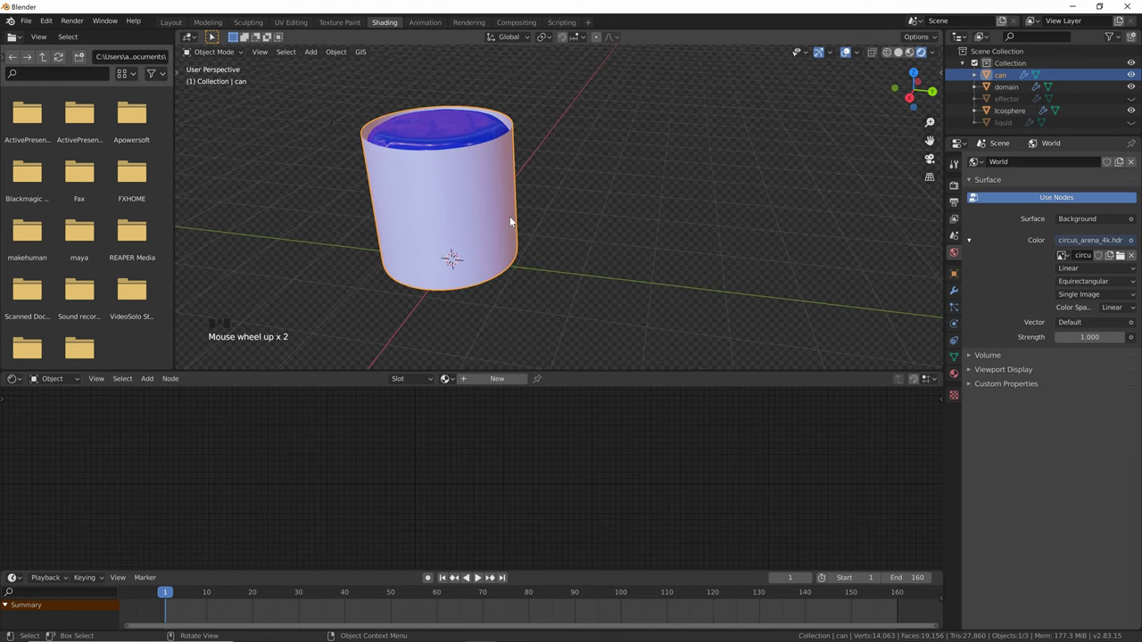
middle_drag(510, 216, 579, 213)
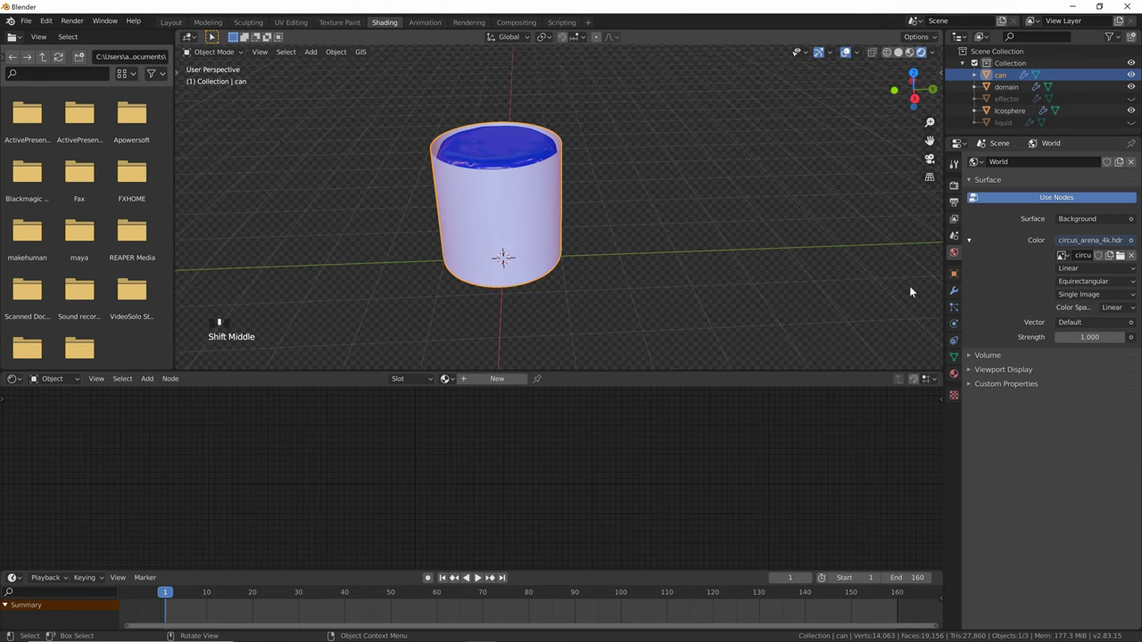
click(953, 290)
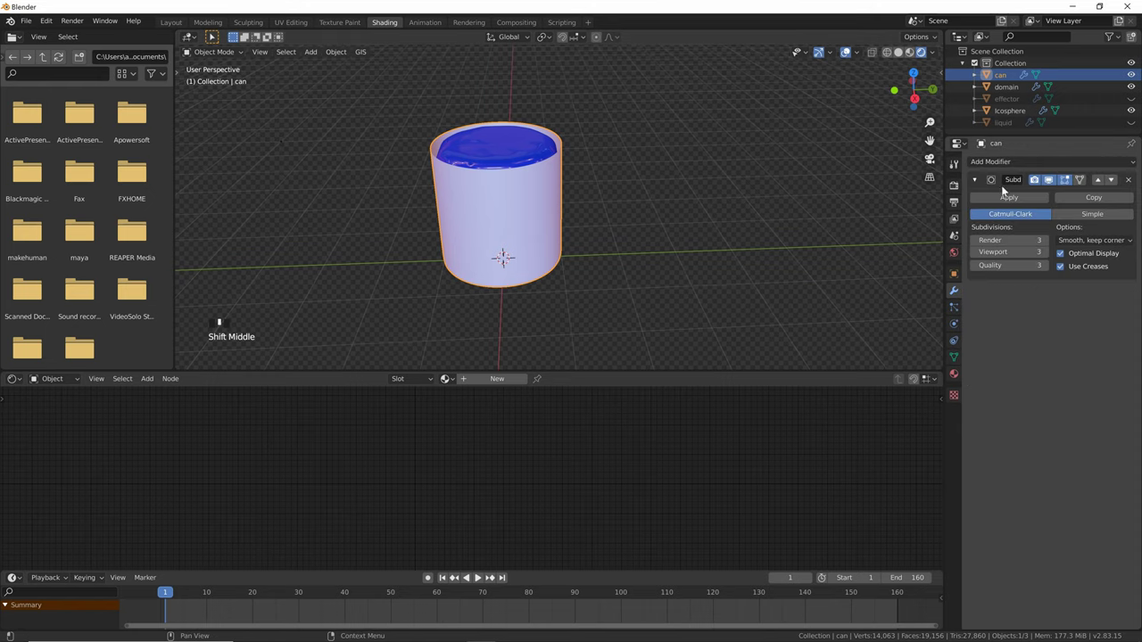
click(1018, 158)
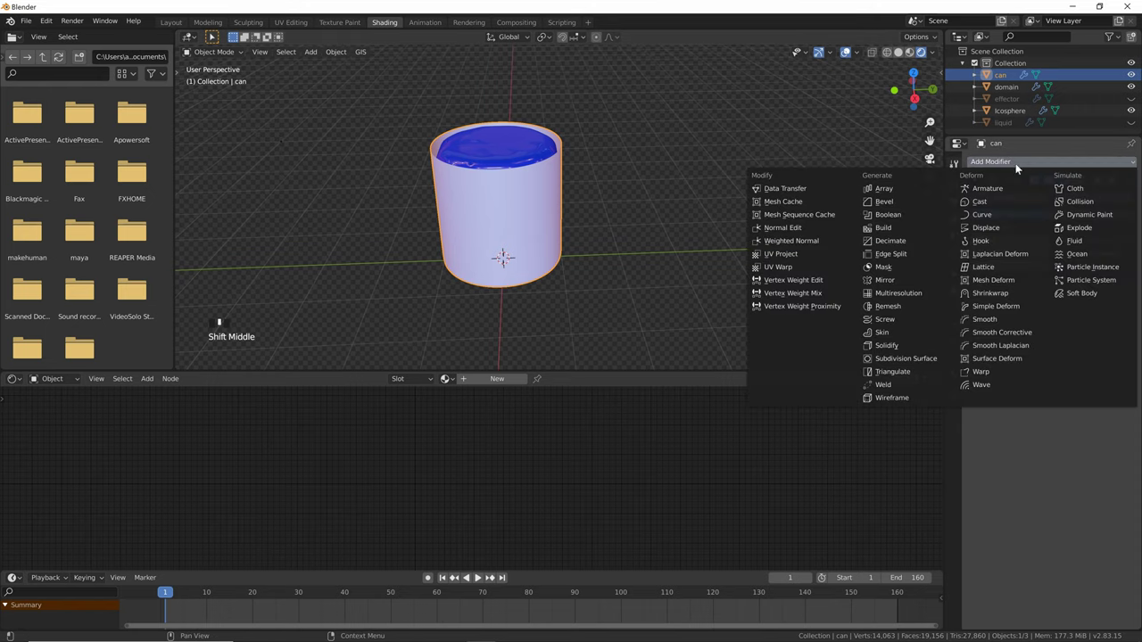
click(892, 346)
Set the can's Solidify thickness to 0.05 m
click(1045, 339)
click(1045, 339)
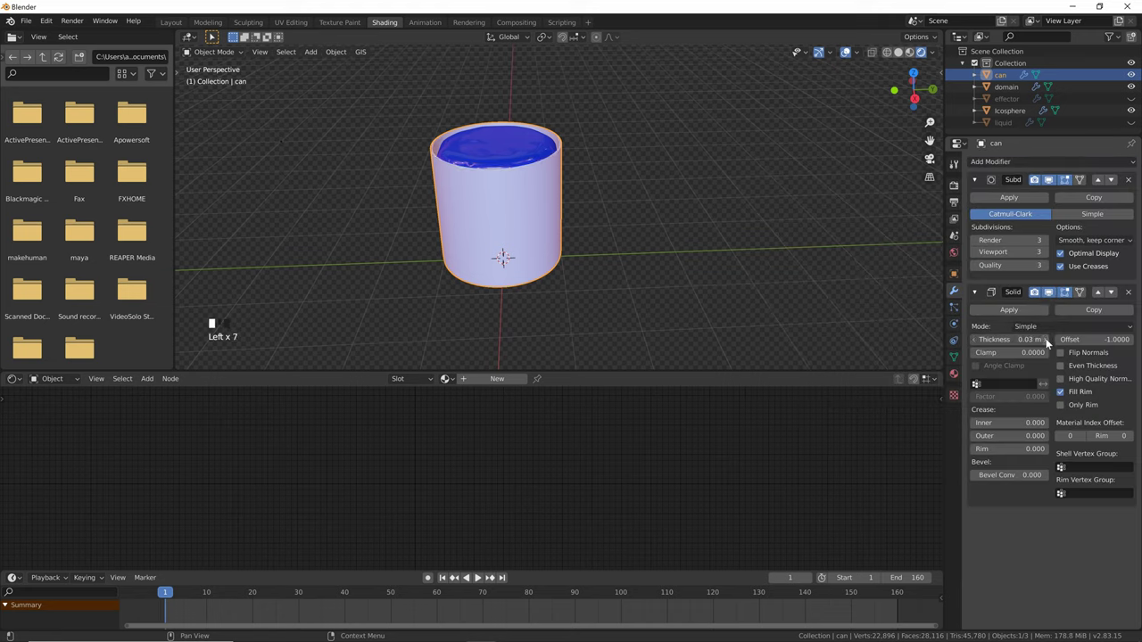
click(1045, 339)
click(1045, 339)
click(1046, 339)
click(1045, 339)
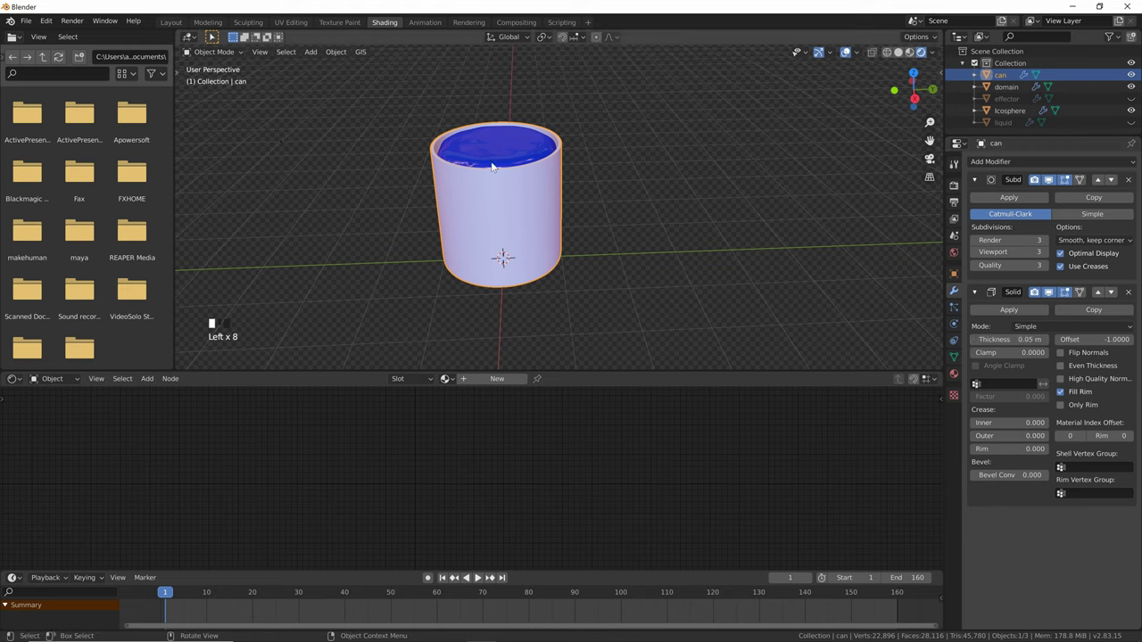
Create a new material for the can, raise its metallic value to the maximum and reduce its roughness for a shiny metal look
scroll(495, 164, up, 1)
middle_drag(509, 172, 534, 200)
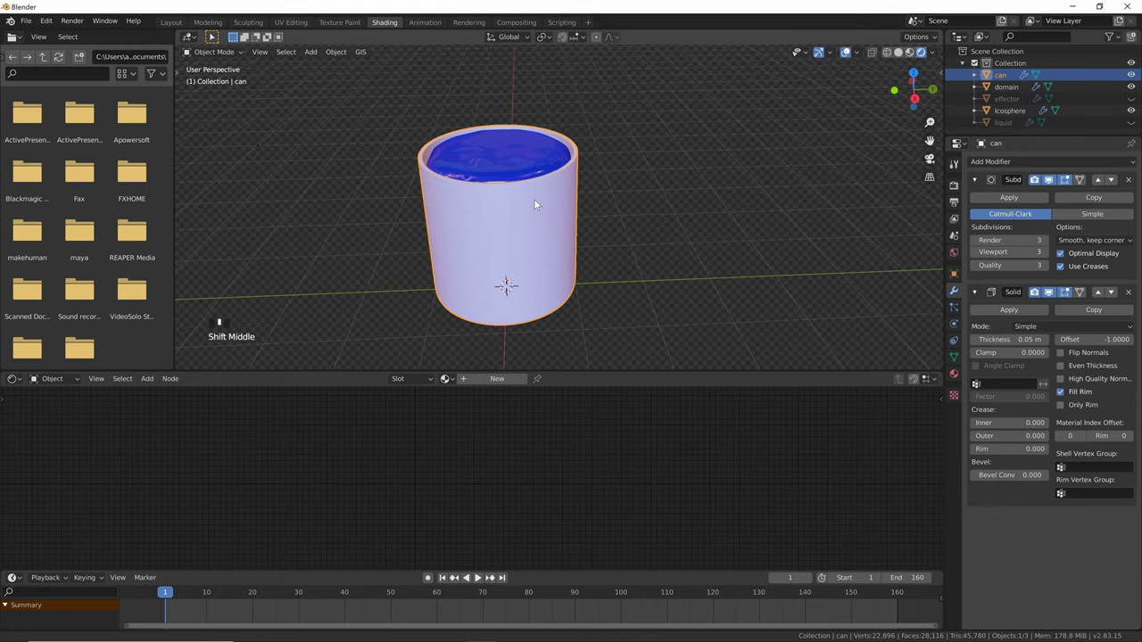
click(497, 379)
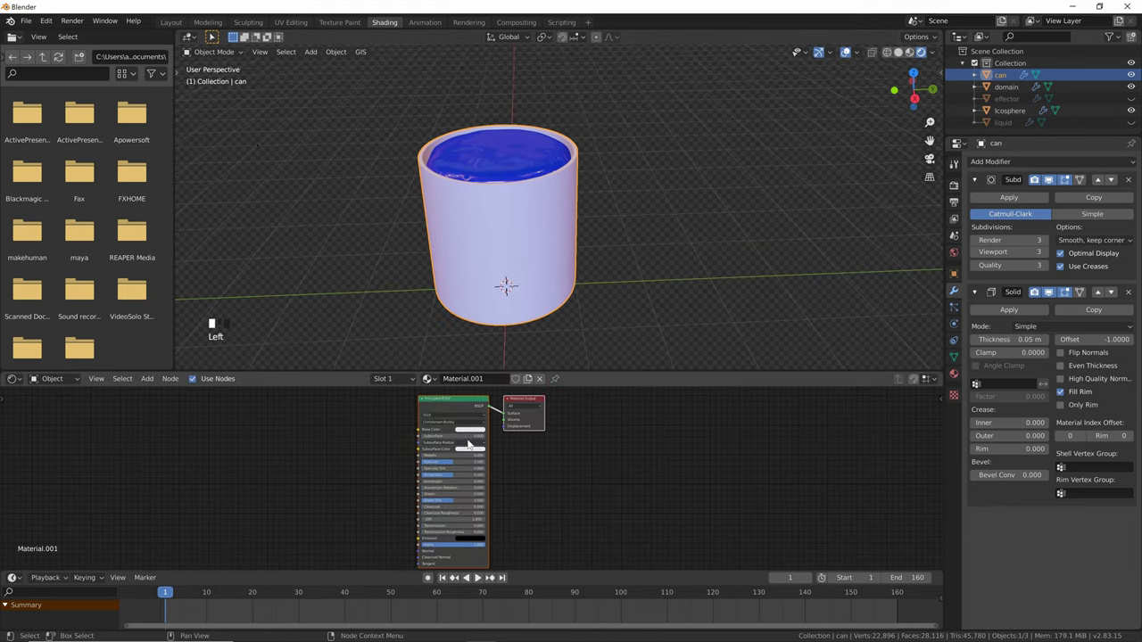
drag(459, 456, 579, 448)
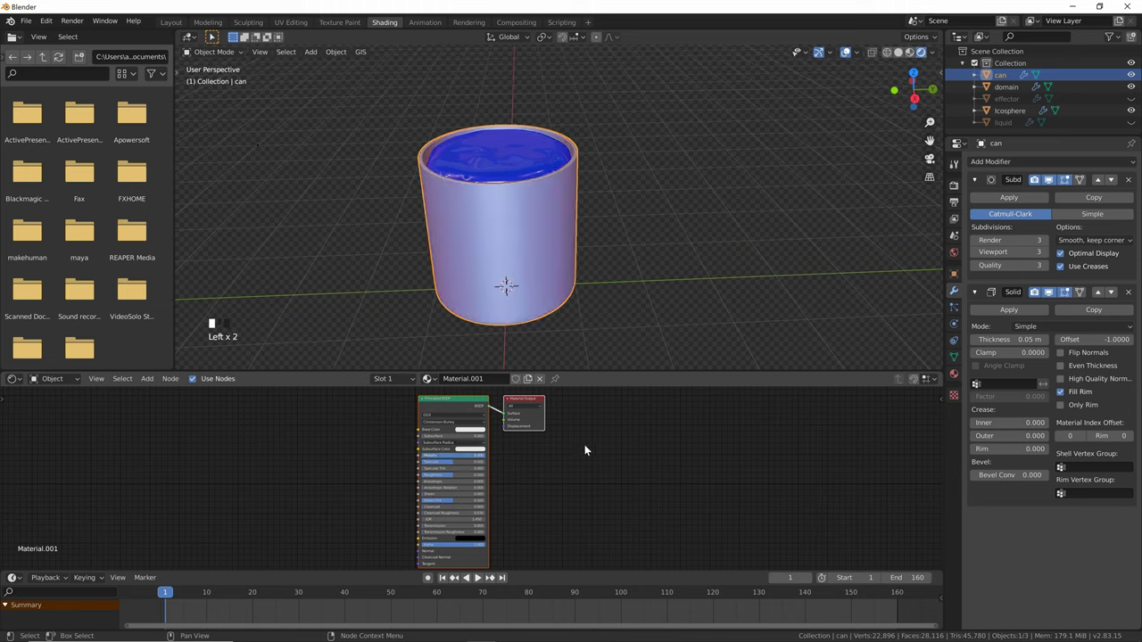
drag(450, 475, 422, 476)
click(590, 215)
scroll(591, 215, down, 7)
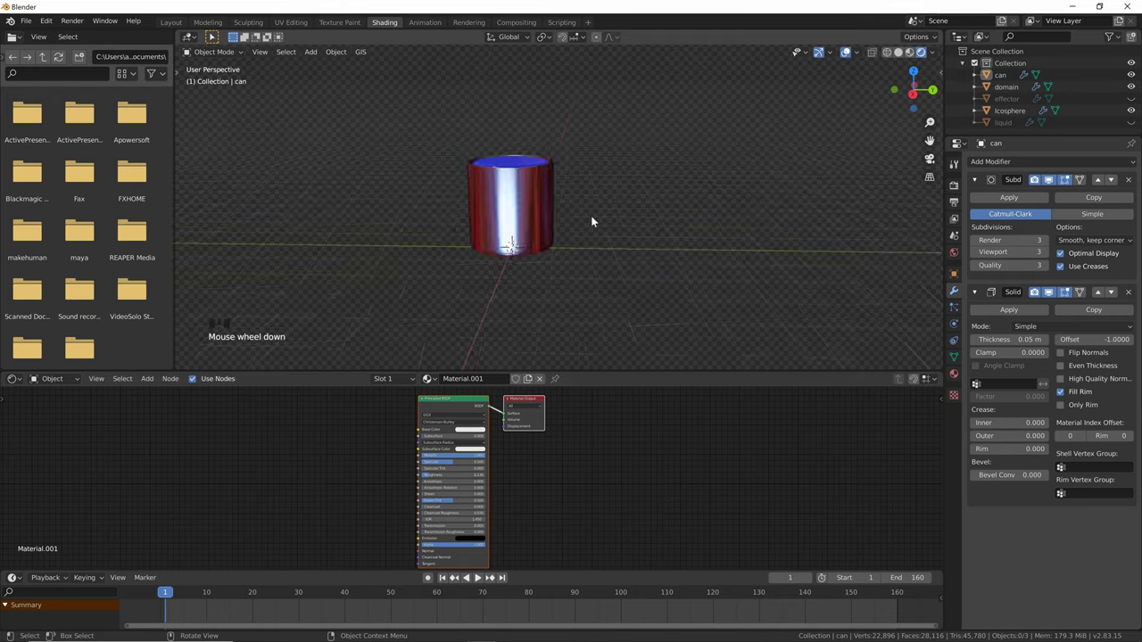
middle_drag(615, 215, 601, 234)
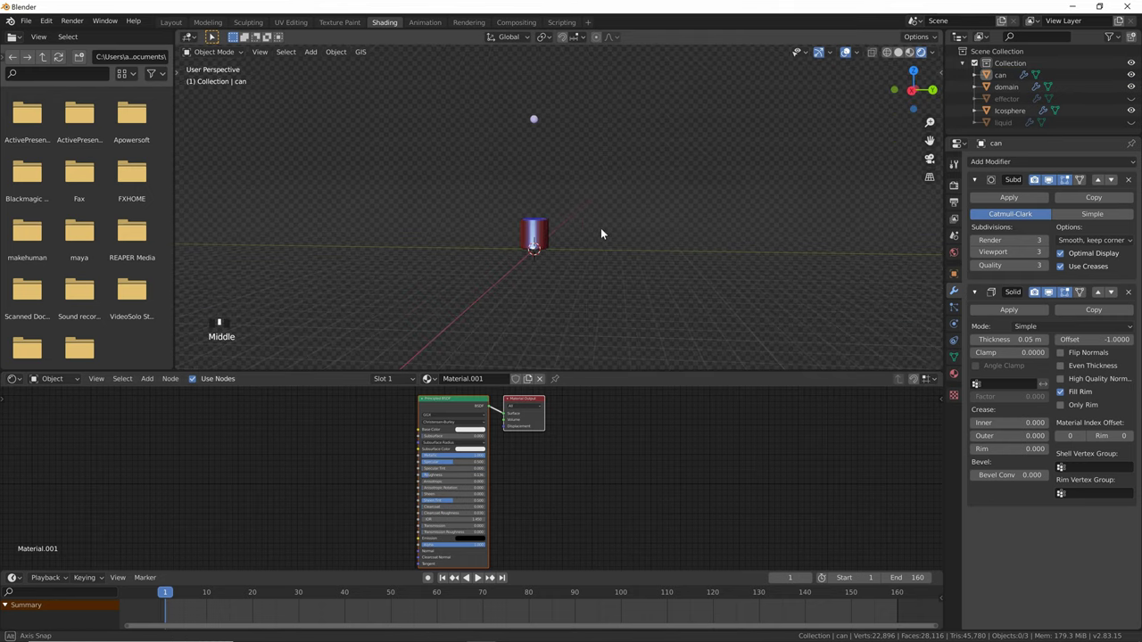
Play back the simulation, then go back to frame 59 to examine how the liquid meets the can wall
scroll(589, 205, up, 1)
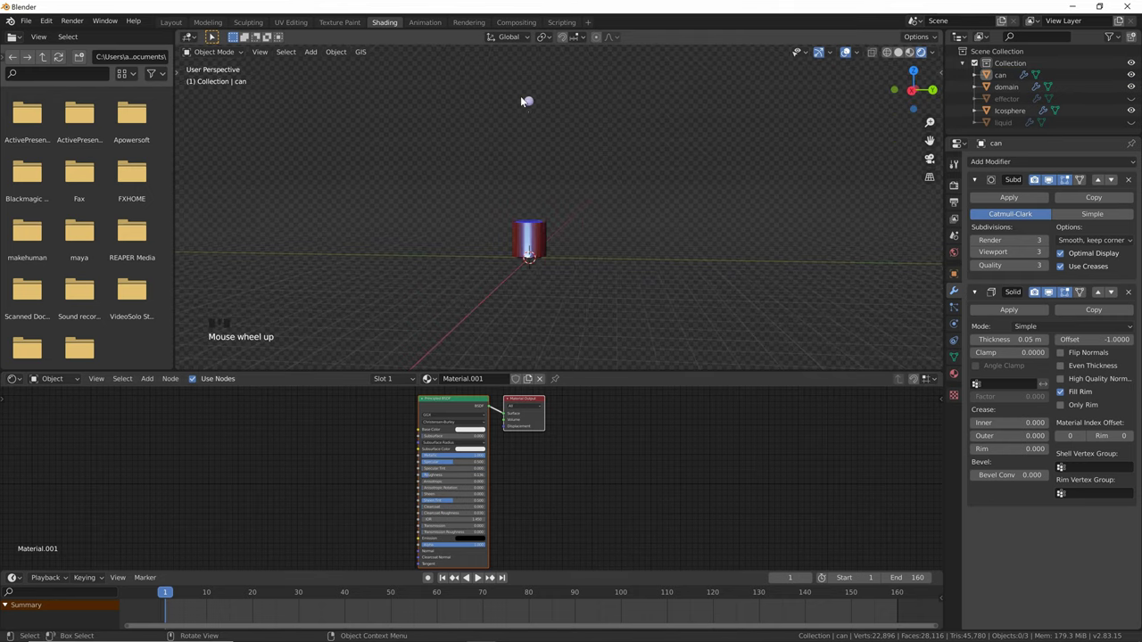
key(space)
middle_drag(578, 184, 582, 193)
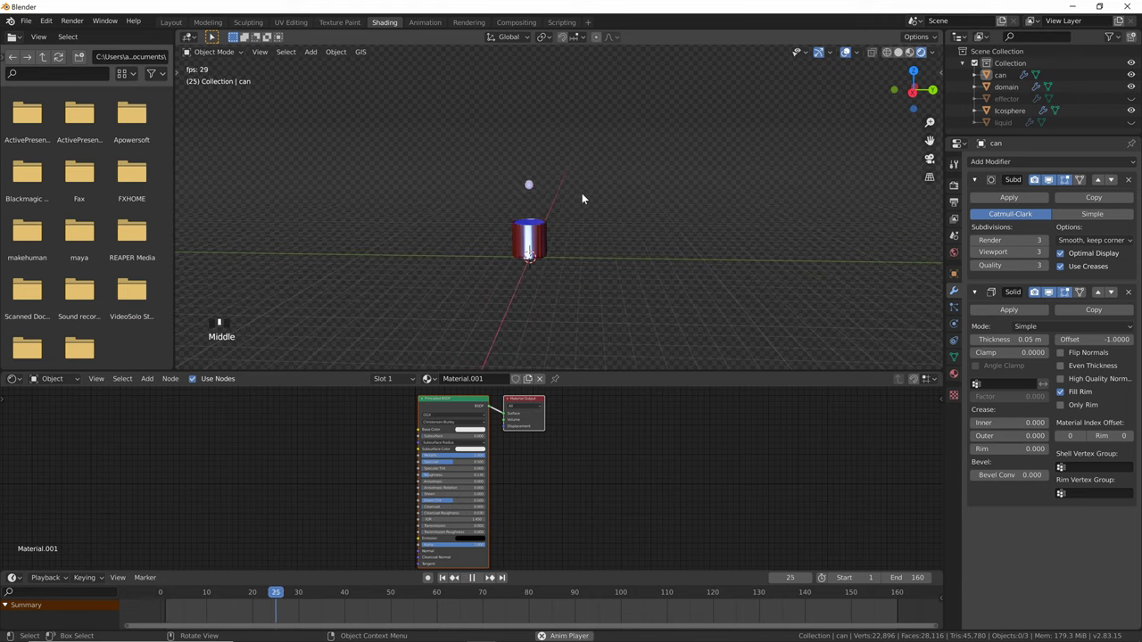
scroll(591, 228, up, 2)
key(space)
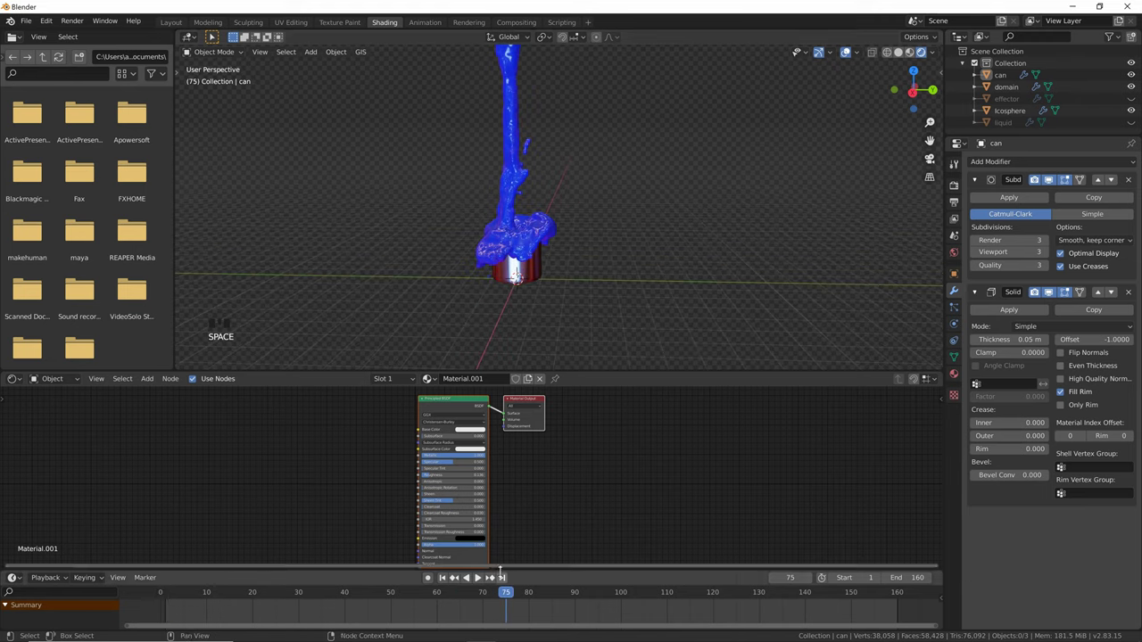
drag(471, 613, 432, 613)
Scale the can outward by about 1.06 in X and Y only, keeping its height, so it encloses the liquid
click(515, 260)
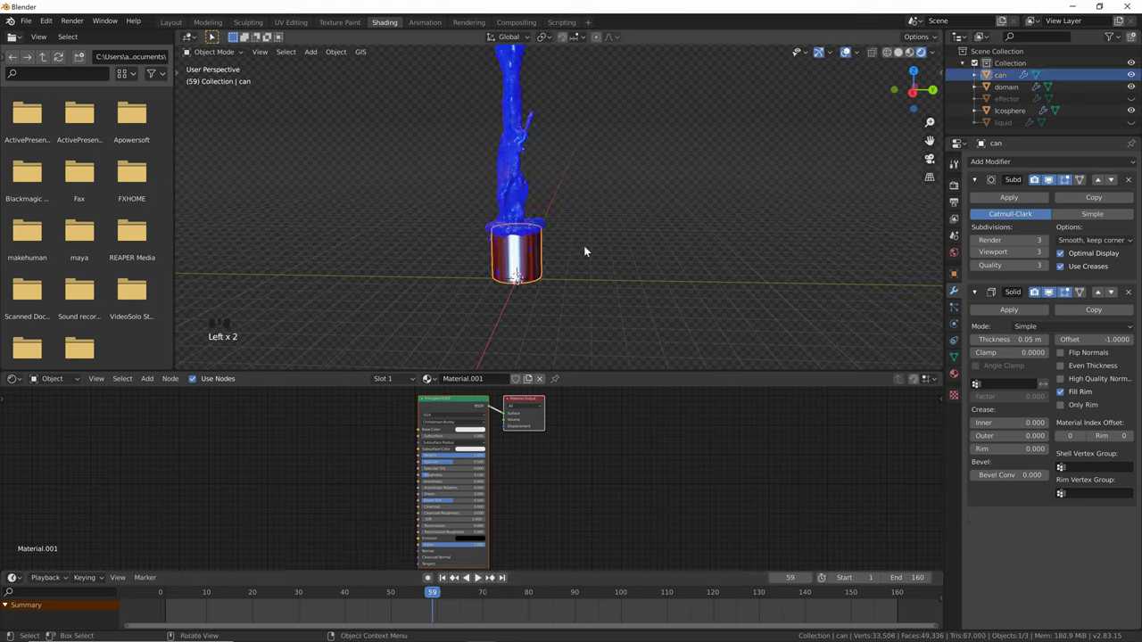
scroll(583, 245, up, 2)
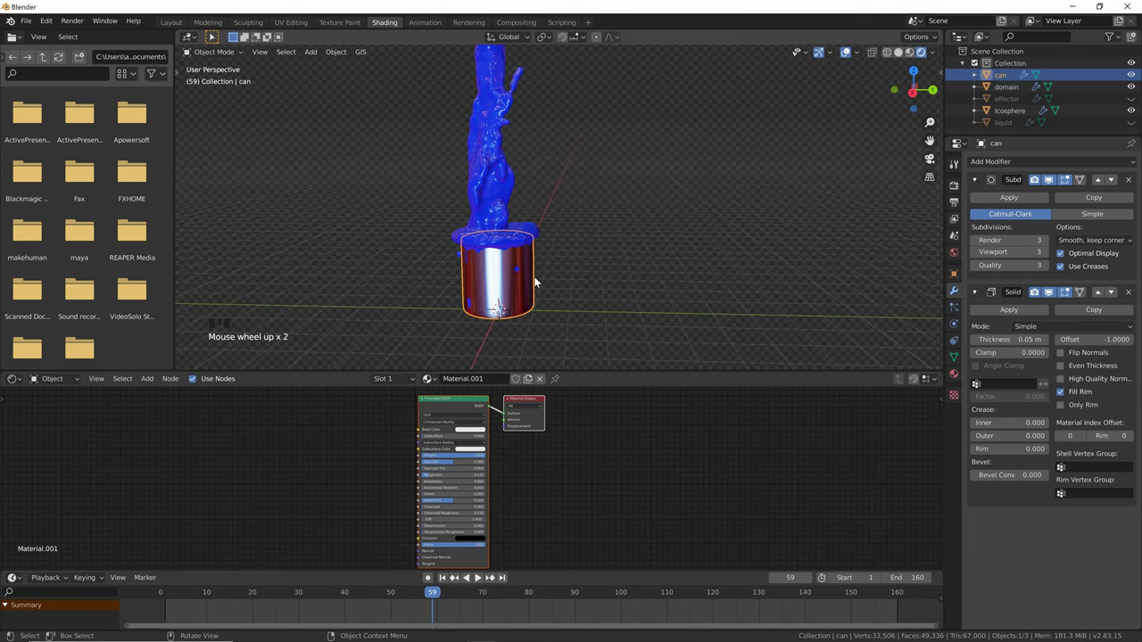
shift+middle_drag(535, 284, 550, 270)
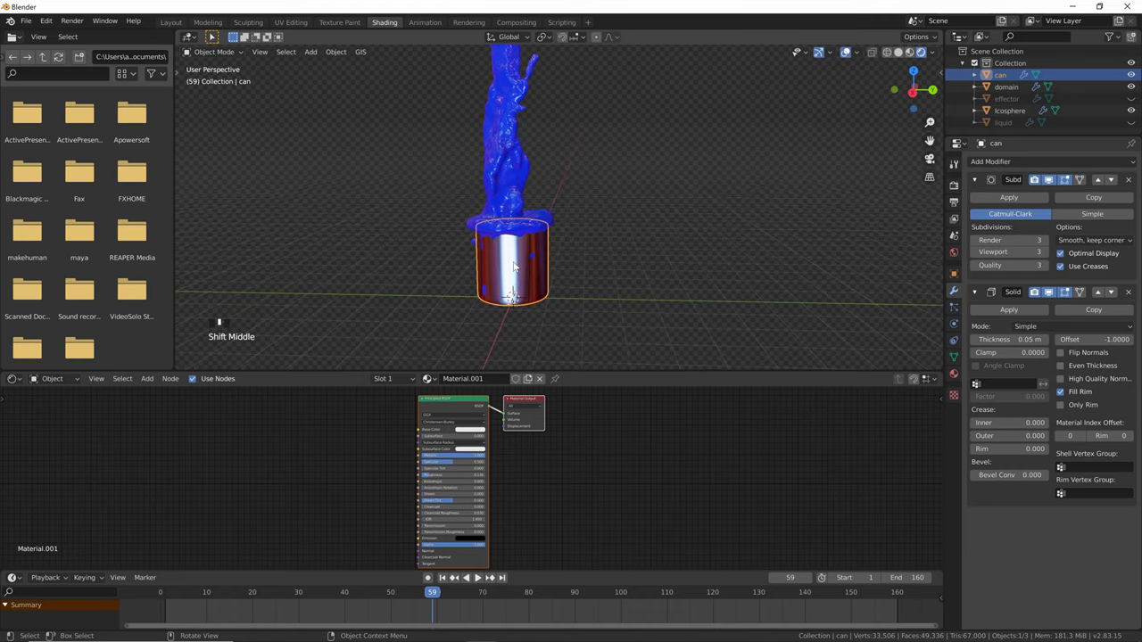
click(515, 265)
key(s)
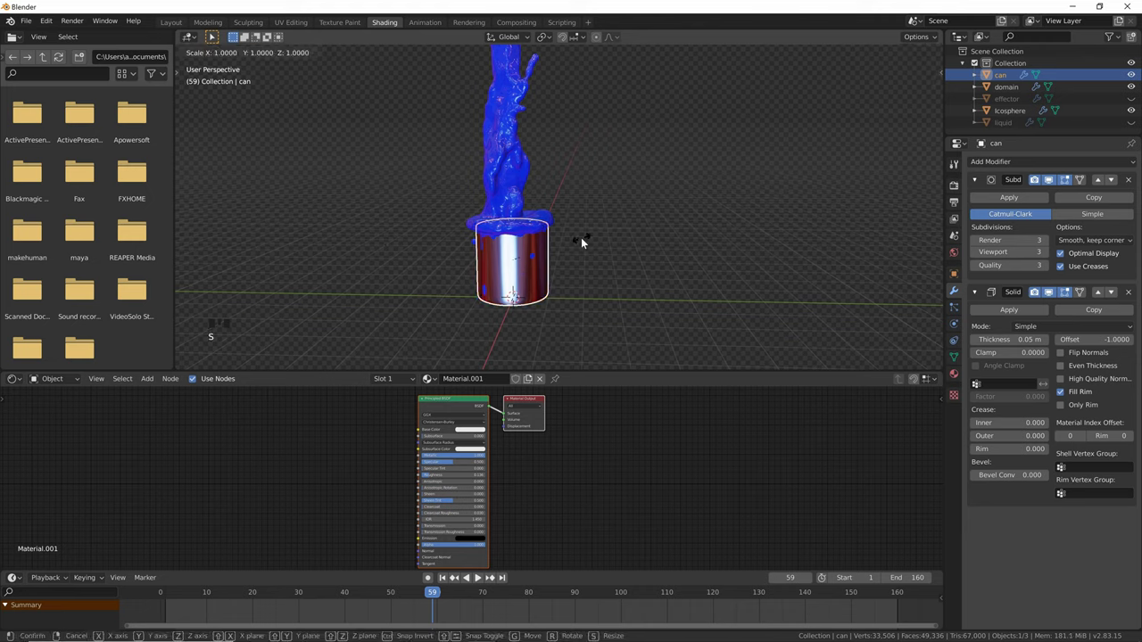
key(shift+z)
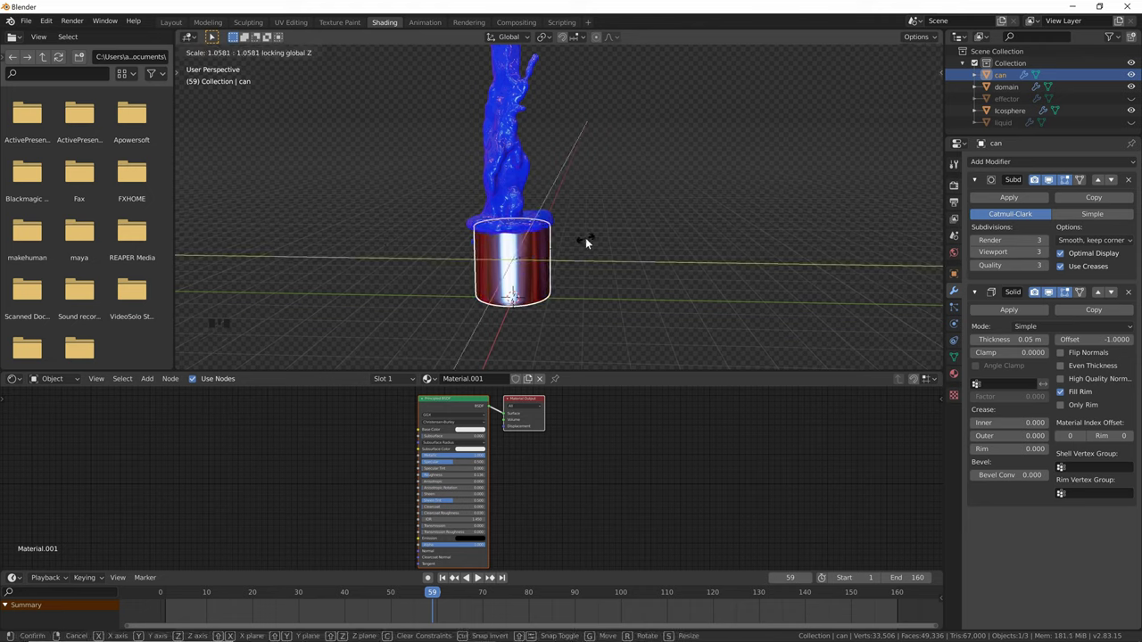
click(585, 237)
Play the simulation from the start with the widened can, inspect the splash around it and return to the first frame
middle_drag(546, 256, 576, 212)
scroll(578, 207, up, 1)
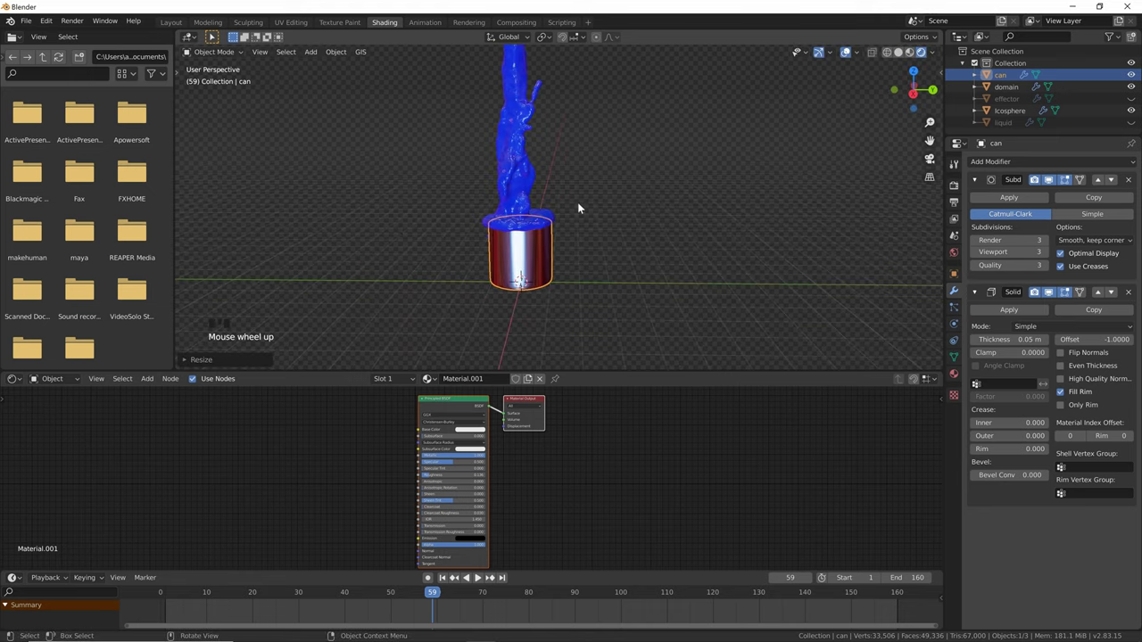
key(shift+Left)
key(space)
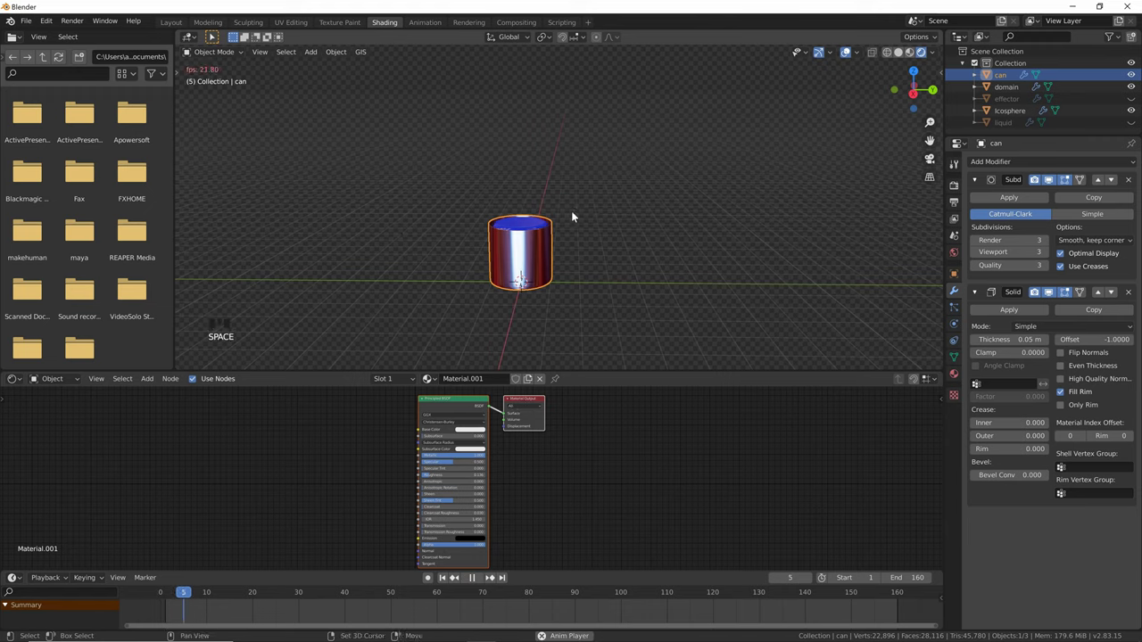
shift+middle_drag(571, 210, 577, 246)
scroll(574, 284, down, 2)
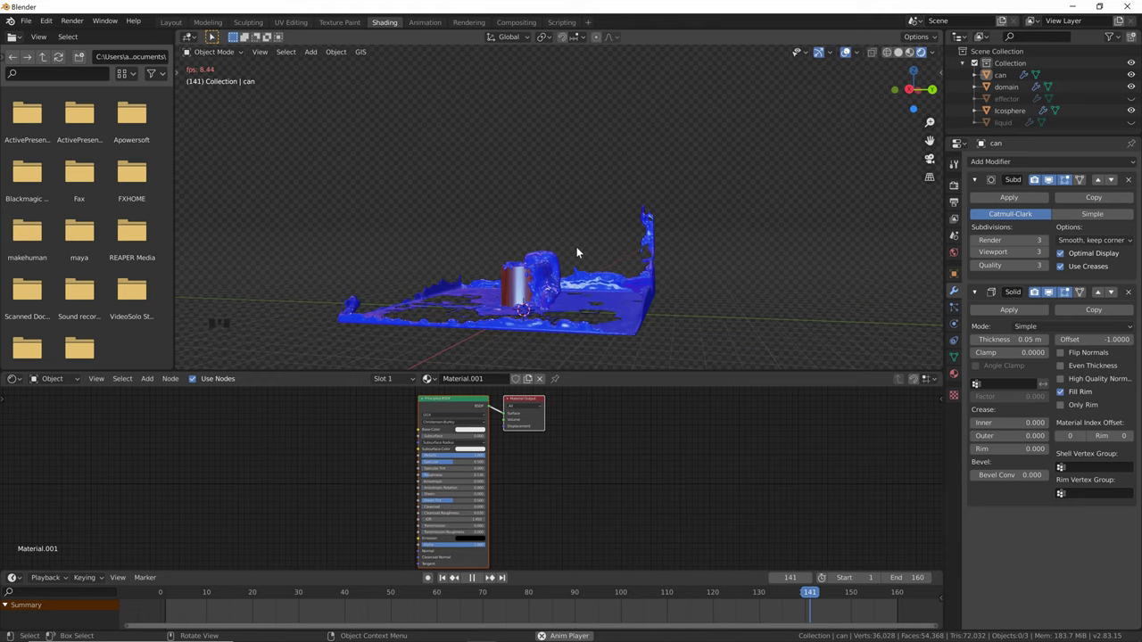
middle_drag(576, 247, 586, 297)
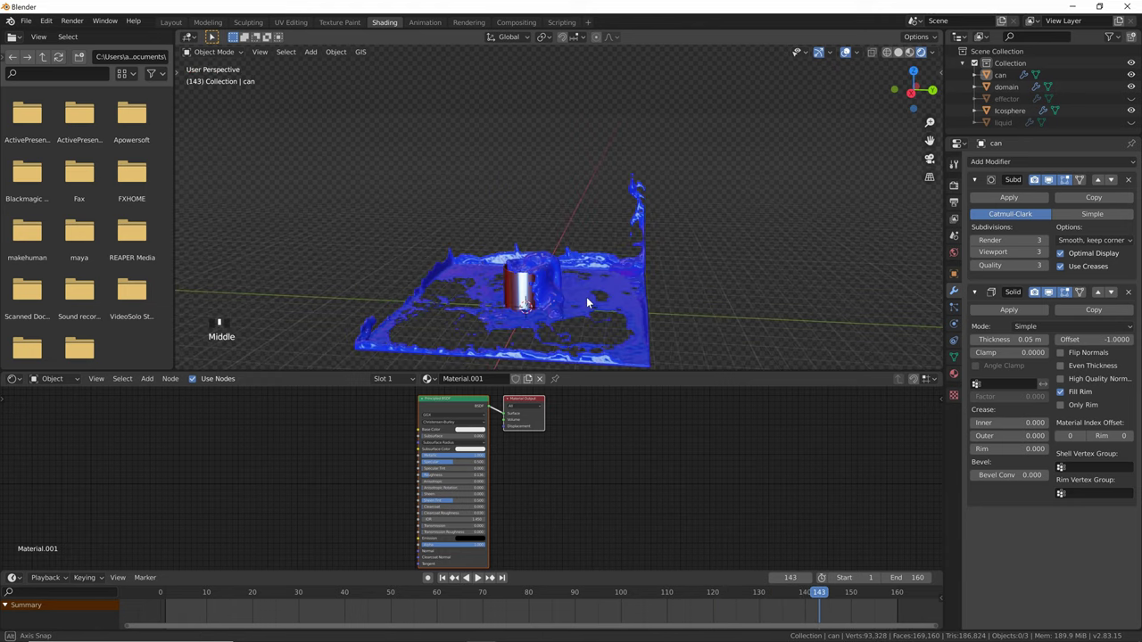
click(443, 578)
scroll(612, 347, down, 3)
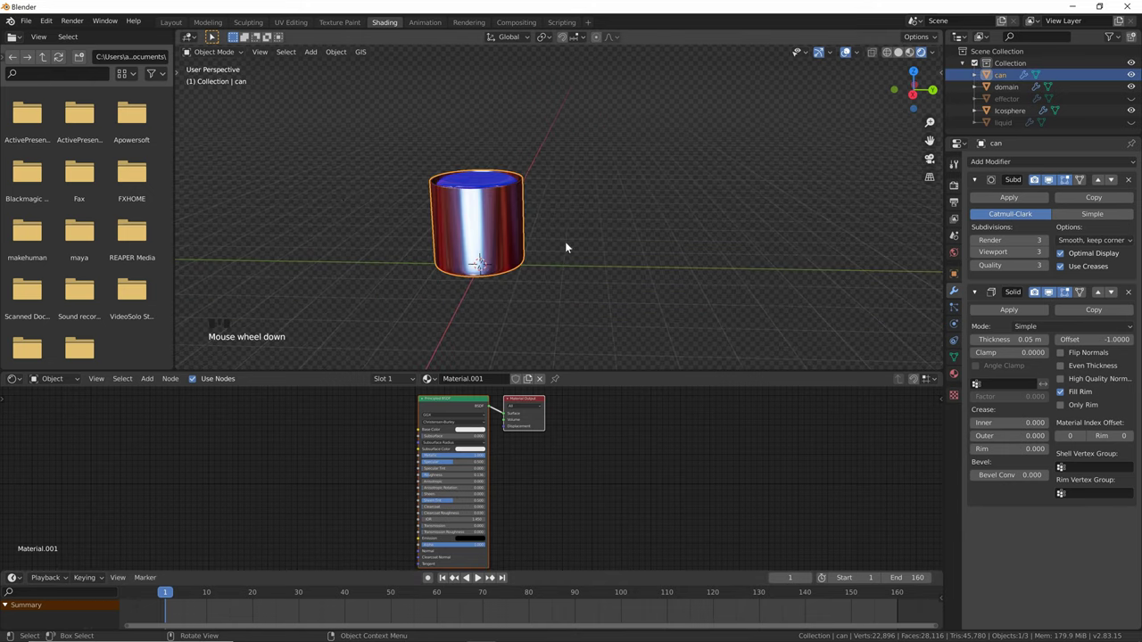
Switch to the Layout workspace, show its viewport in rendered shading and deselect the can
click(170, 22)
scroll(480, 222, down, 4)
click(920, 51)
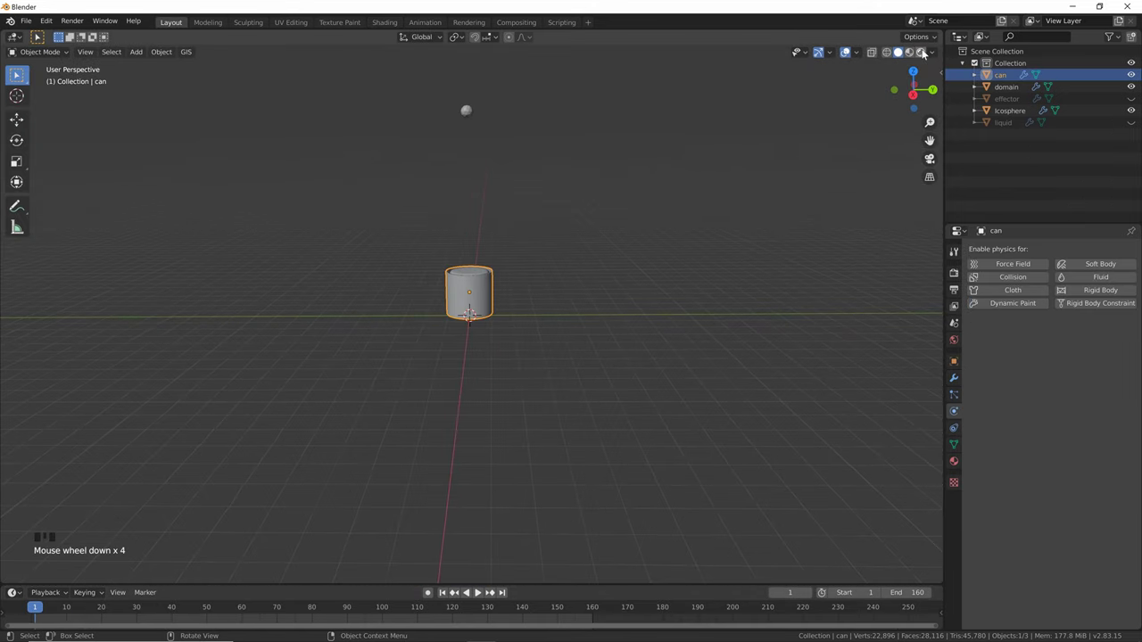
click(568, 253)
scroll(568, 254, down, 3)
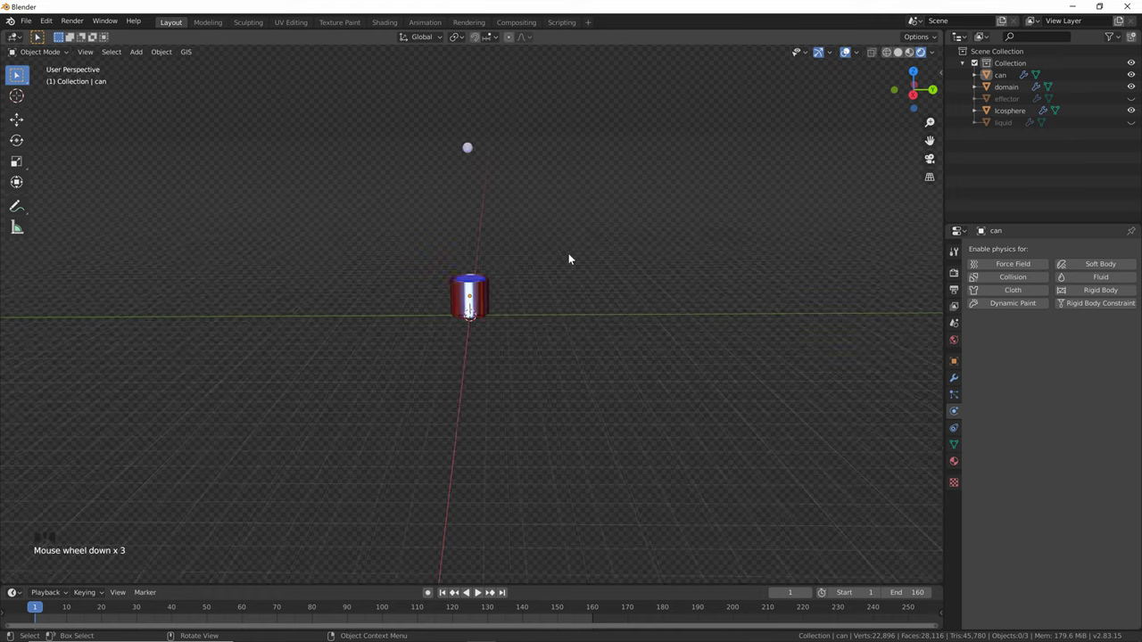
Play back the rendered splash until about frame 88 and return to the first frame
shift+middle_drag(568, 253, 564, 275)
scroll(565, 276, up, 2)
key(space)
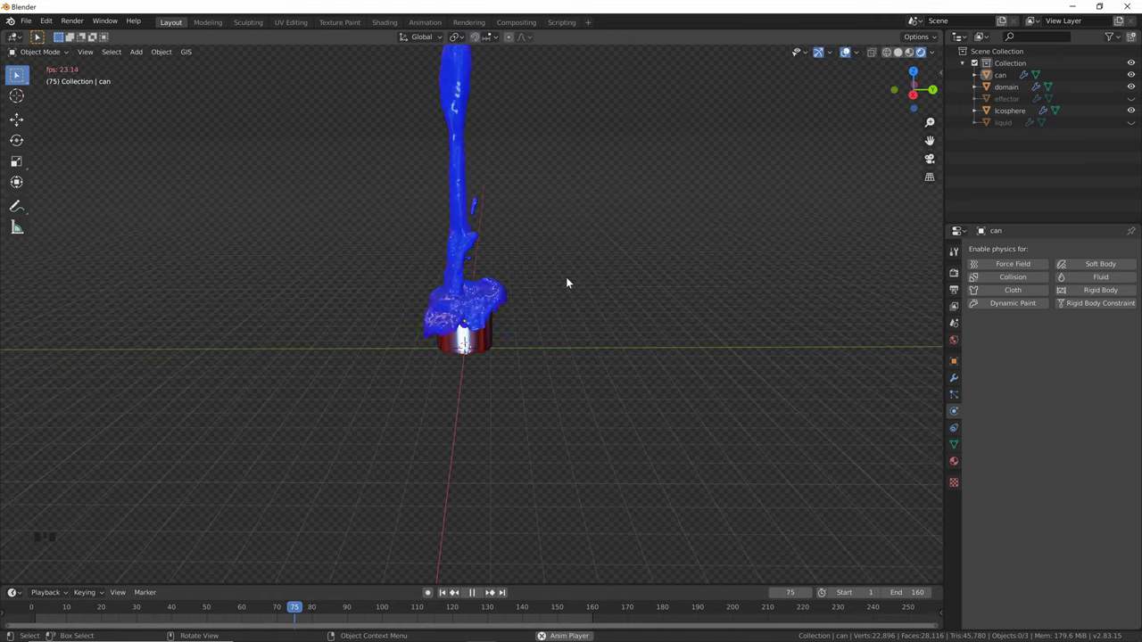
key(space)
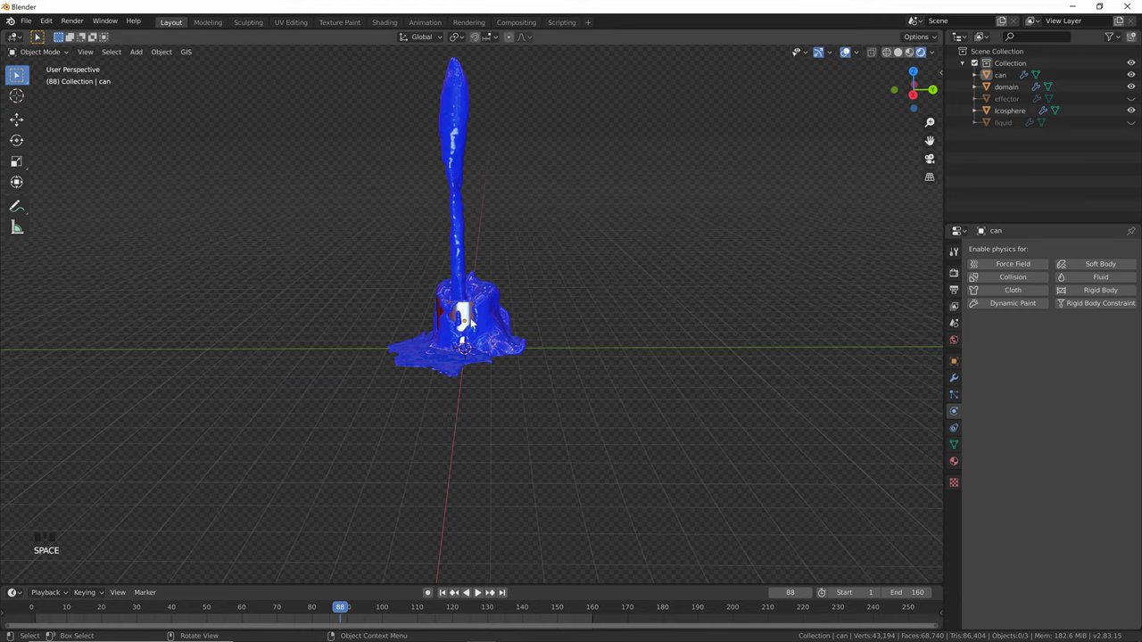
click(441, 593)
Add a mesh plane under the can and scale it by 5
key(shift+a)
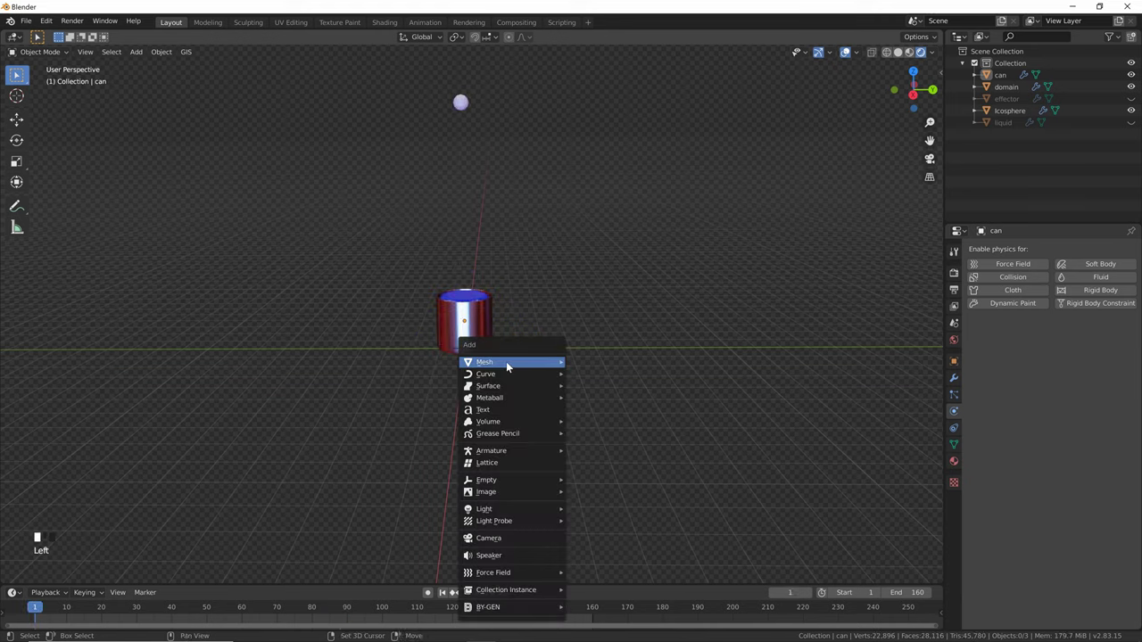
mouse_move(538, 361)
click(584, 362)
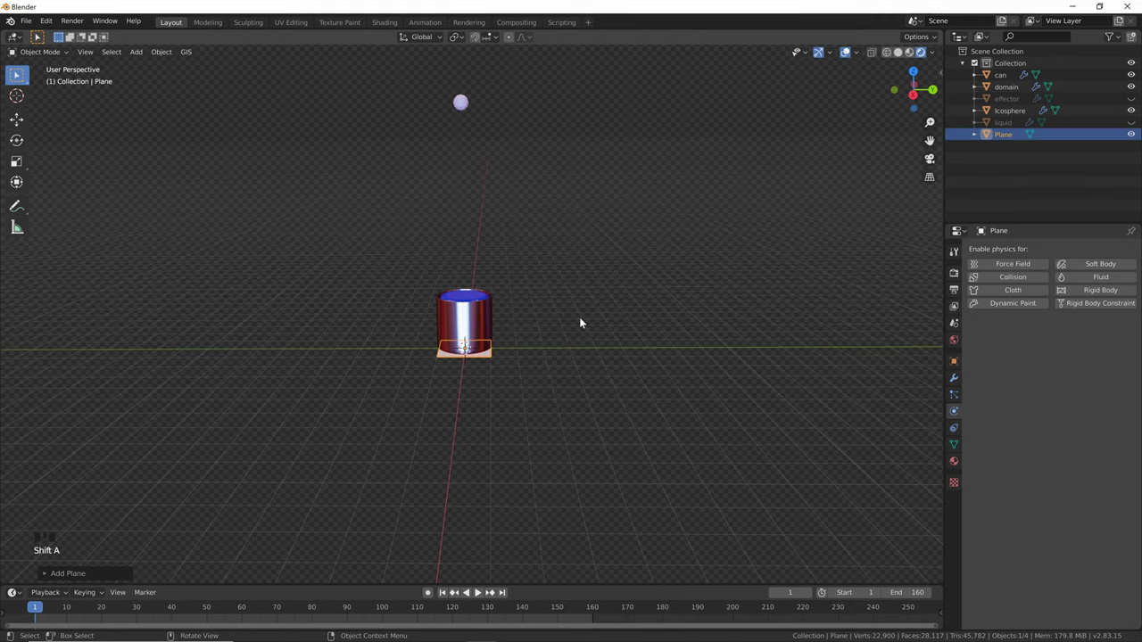
key(s)
key(5)
click(578, 321)
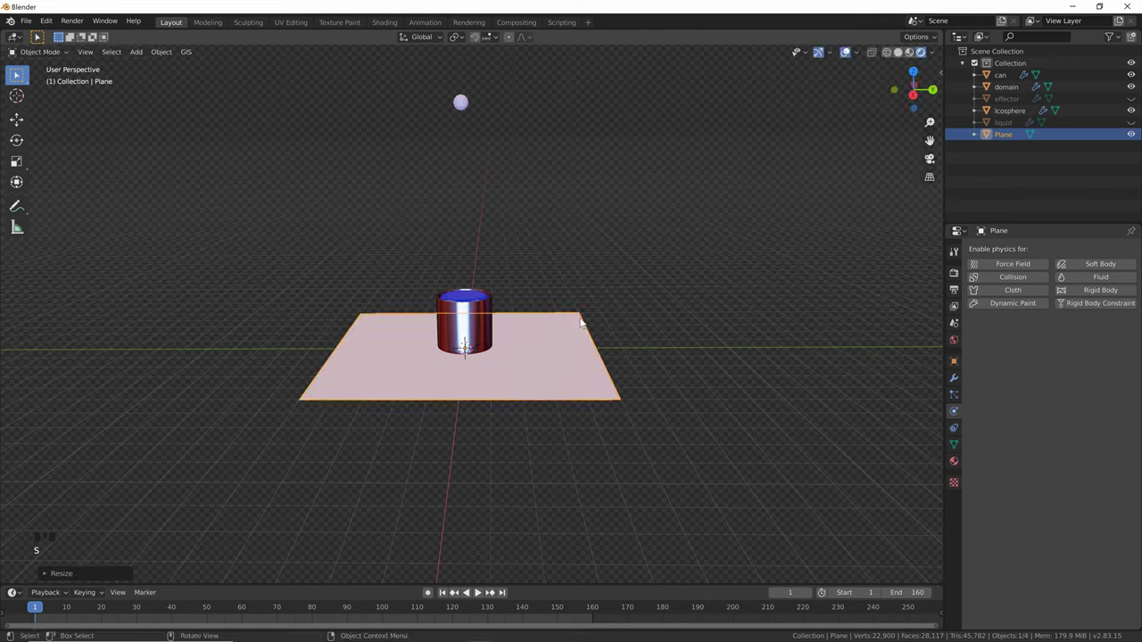
Try making the plane a passive rigid body
click(1100, 290)
click(1081, 337)
click(1080, 366)
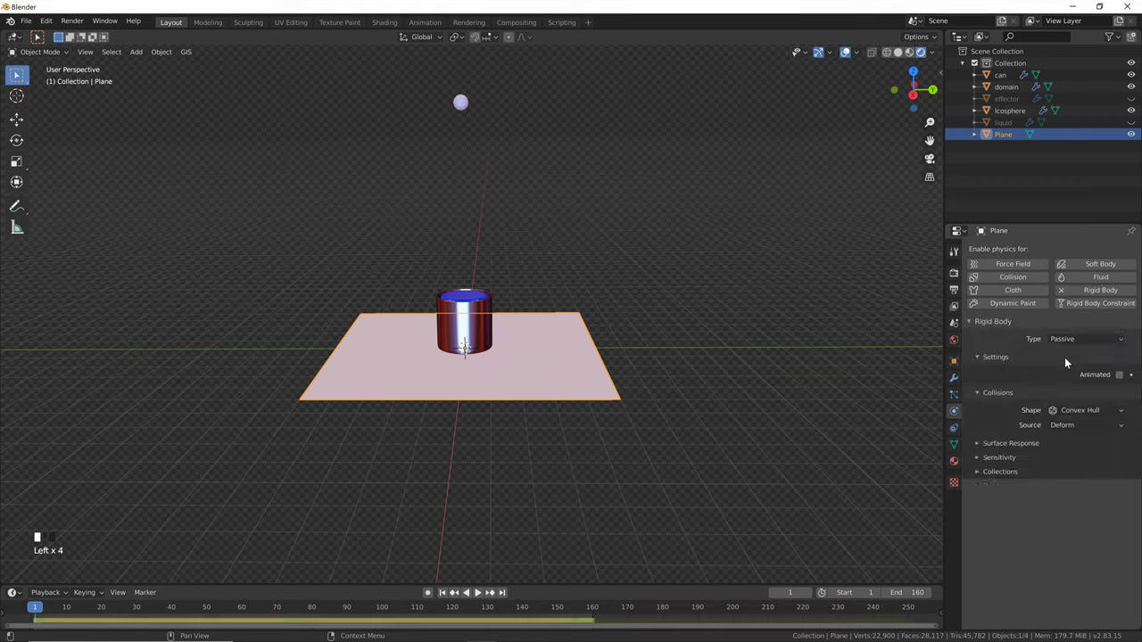
Play the simulation to frame 128 and scale the plane up by about 1.21 so it extends beyond the spilled liquid
key(space)
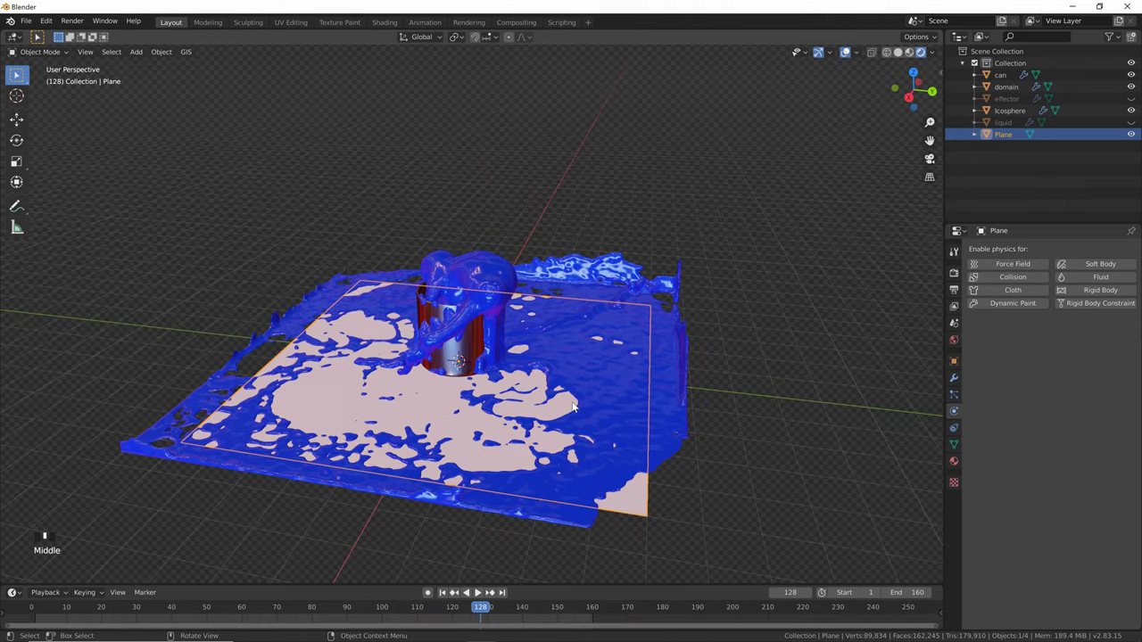
mouse_move(562, 388)
middle_down()
mouse_move(581, 394)
mouse_move(557, 407)
middle_up()
scroll(581, 394, down, 2)
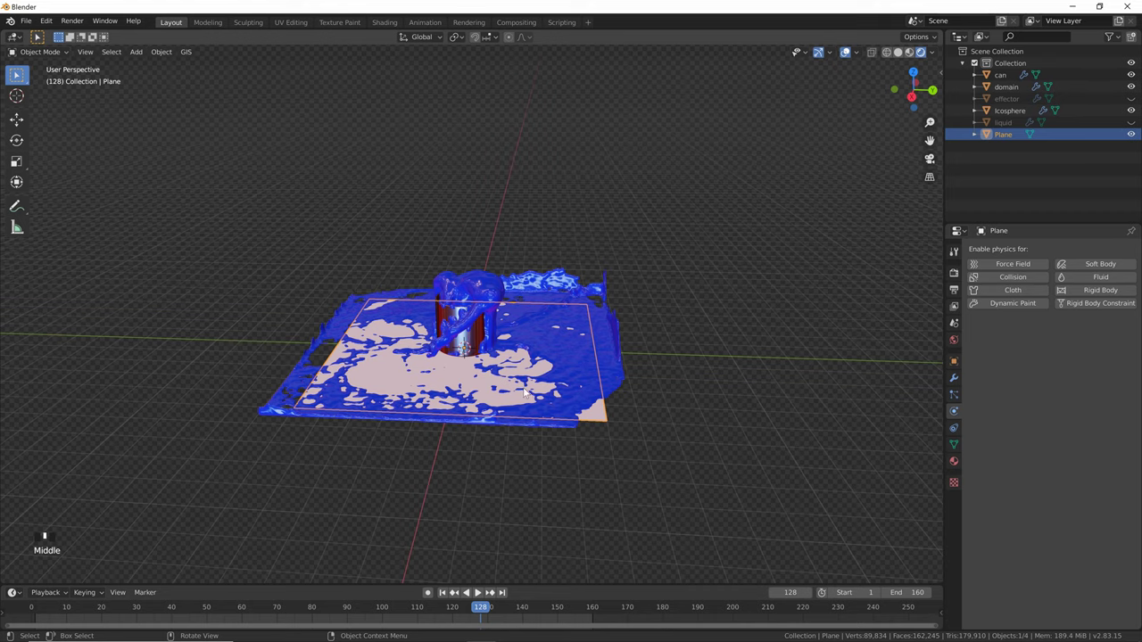
key(s)
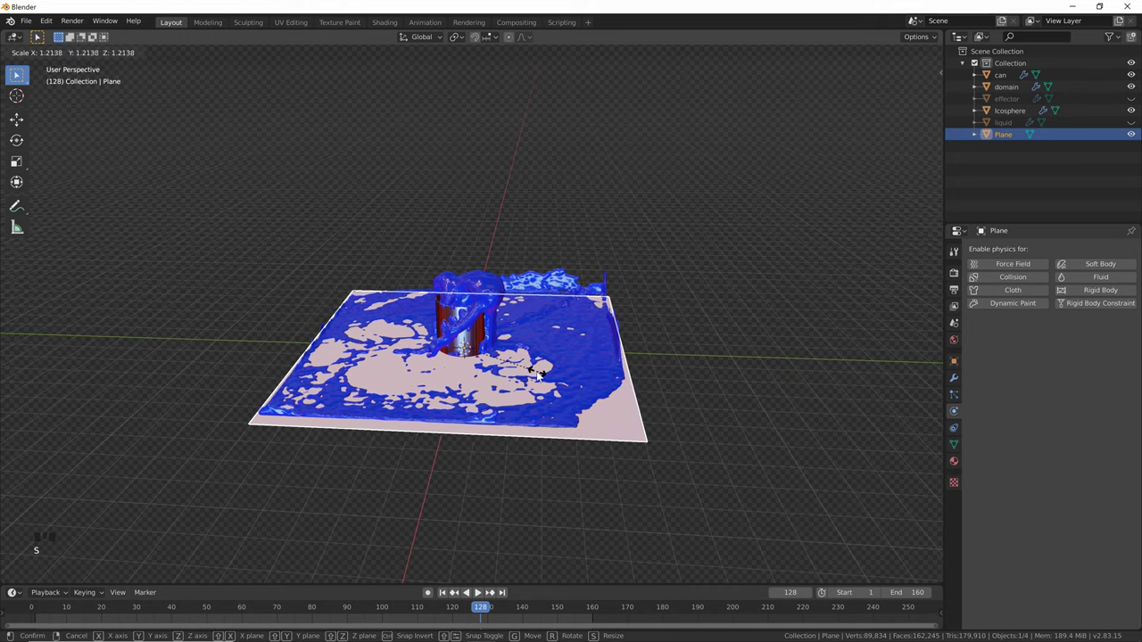
click(535, 375)
Extrude the plane's face slightly downward to form a thin slab and return to the first frame
middle_drag(535, 376, 494, 393)
scroll(512, 462, up, 1)
key(Tab)
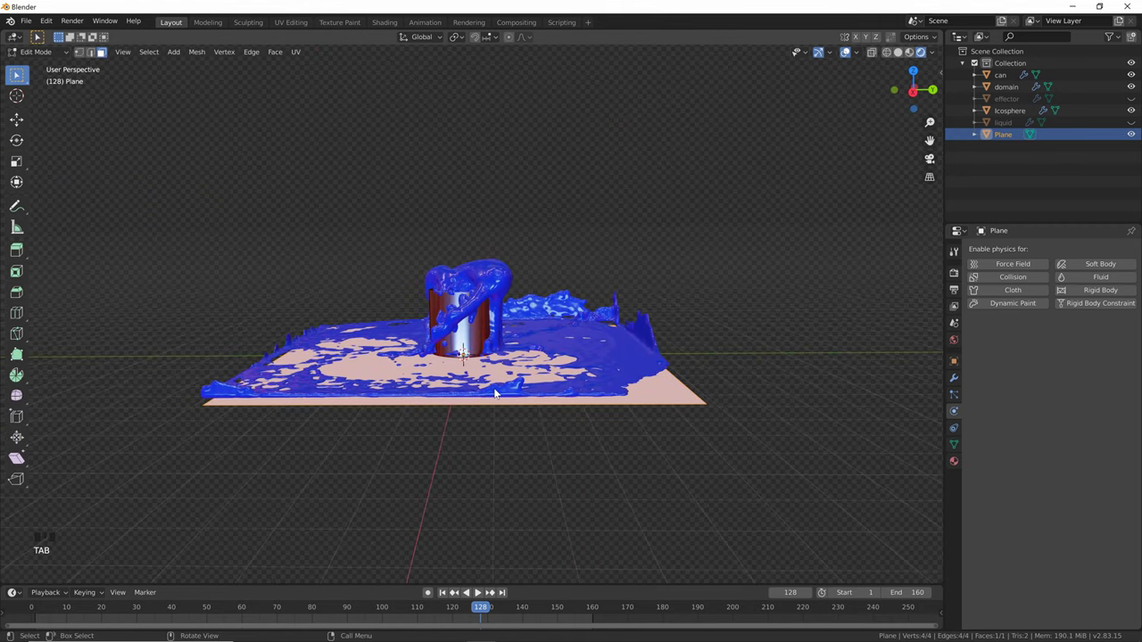
key(e)
click(496, 402)
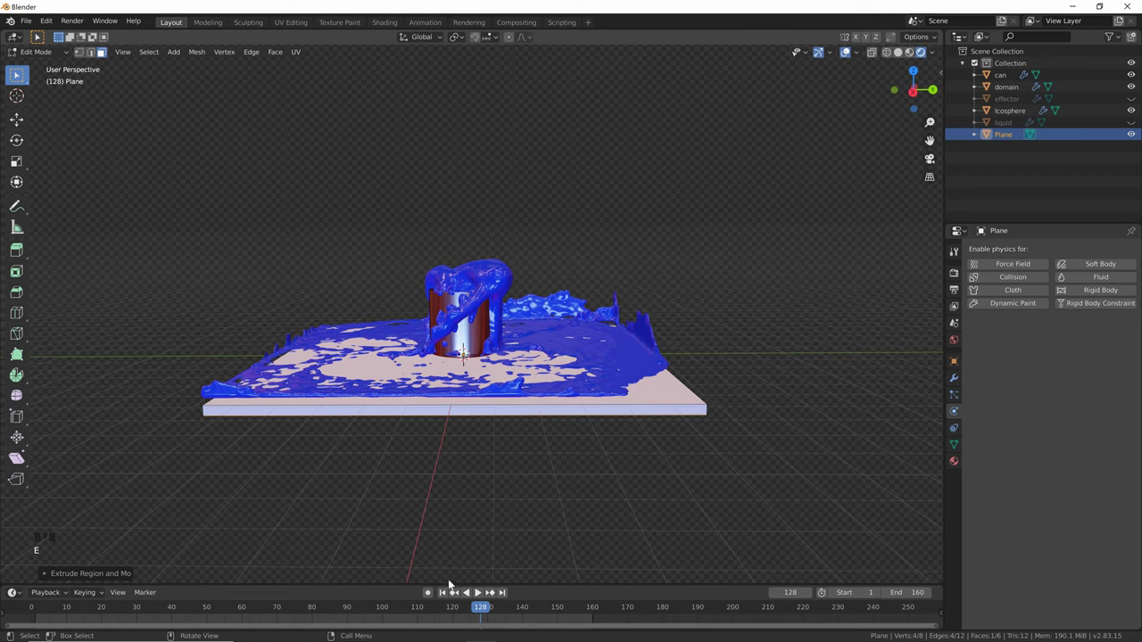
key(shift+Left)
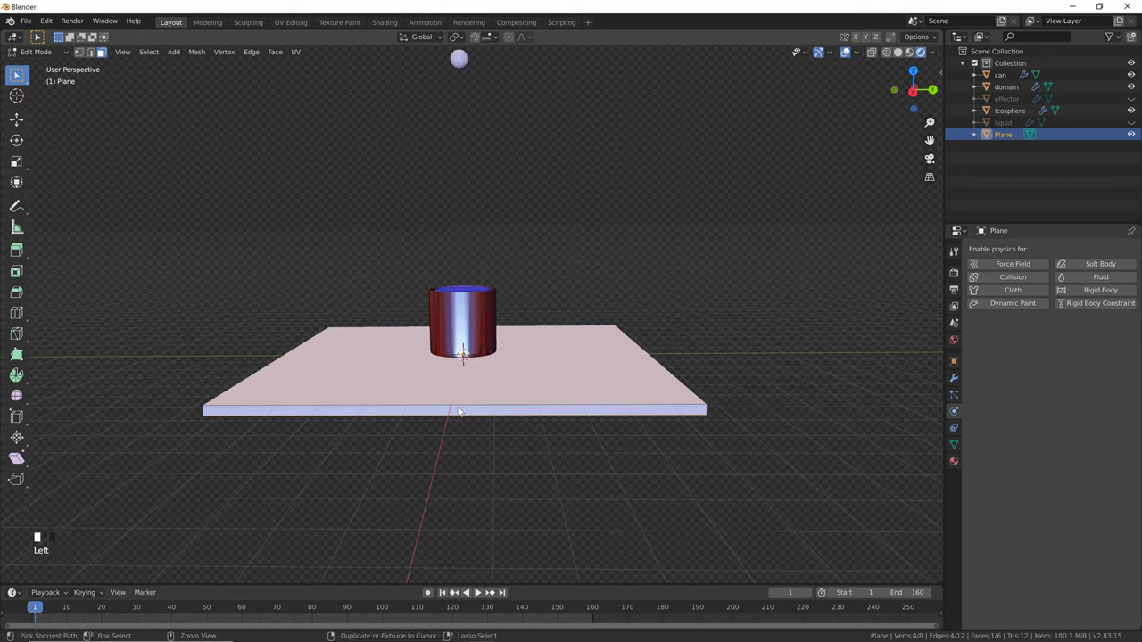
Add a loop cut close to the slab's left edge and another close to its right edge
key(ctrl+r)
click(454, 402)
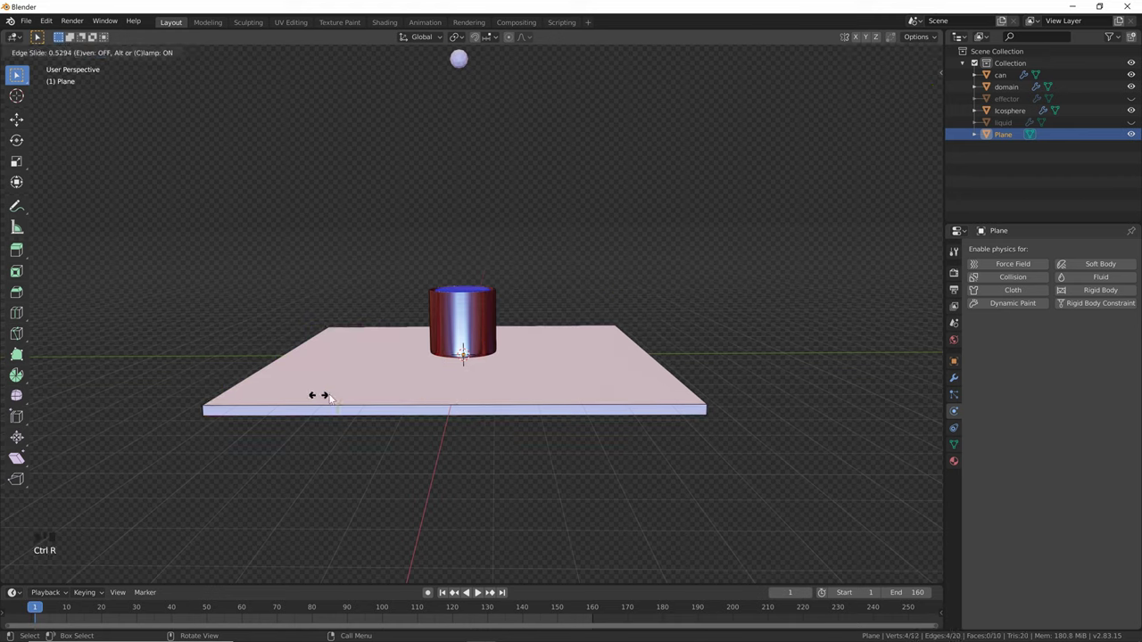
click(223, 403)
key(ctrl+r)
click(392, 390)
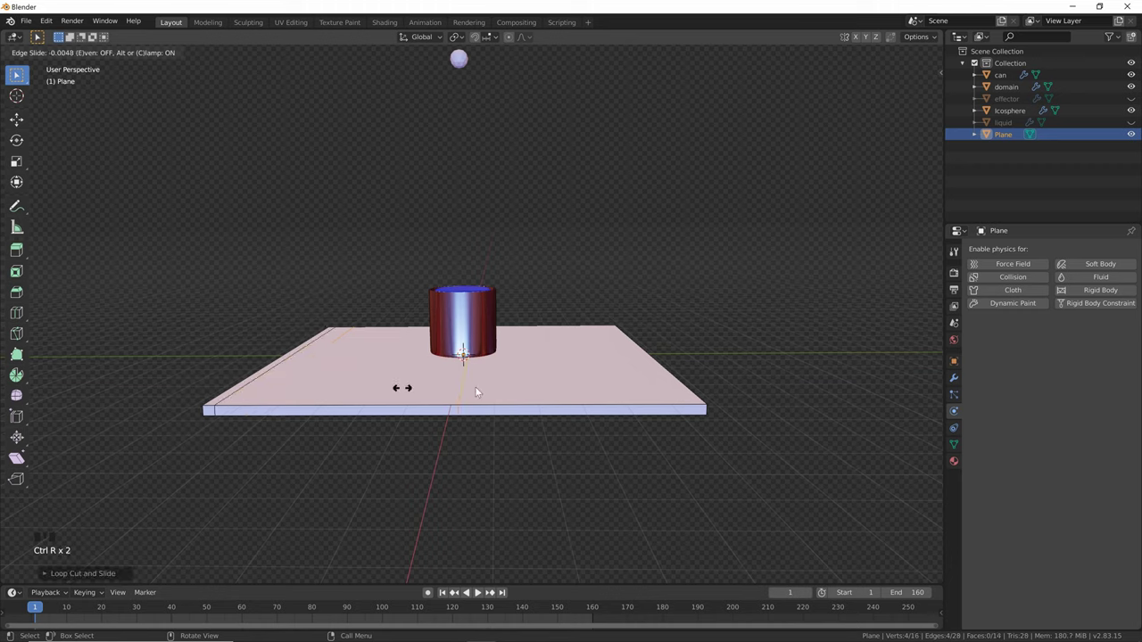
click(616, 381)
Add loop cuts close to the slab's back and front edges
key(ctrl+r)
click(362, 386)
click(307, 337)
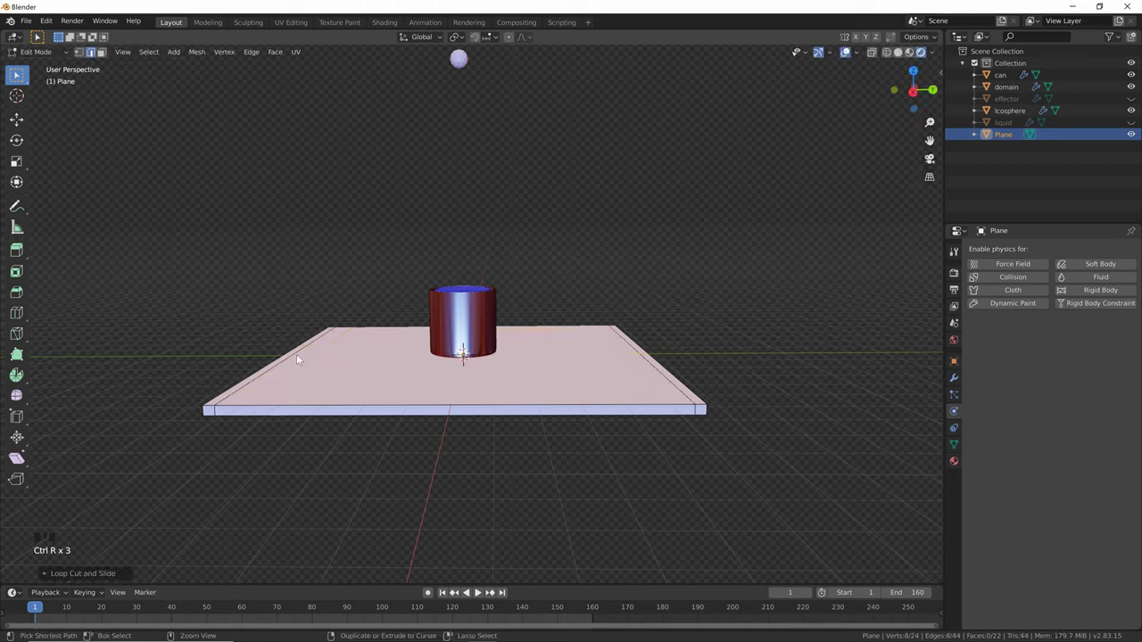
key(ctrl+r)
click(260, 397)
click(239, 403)
Add supporting loop cuts around the slab's thin side faces and return to Object Mode
key(ctrl+r)
click(216, 407)
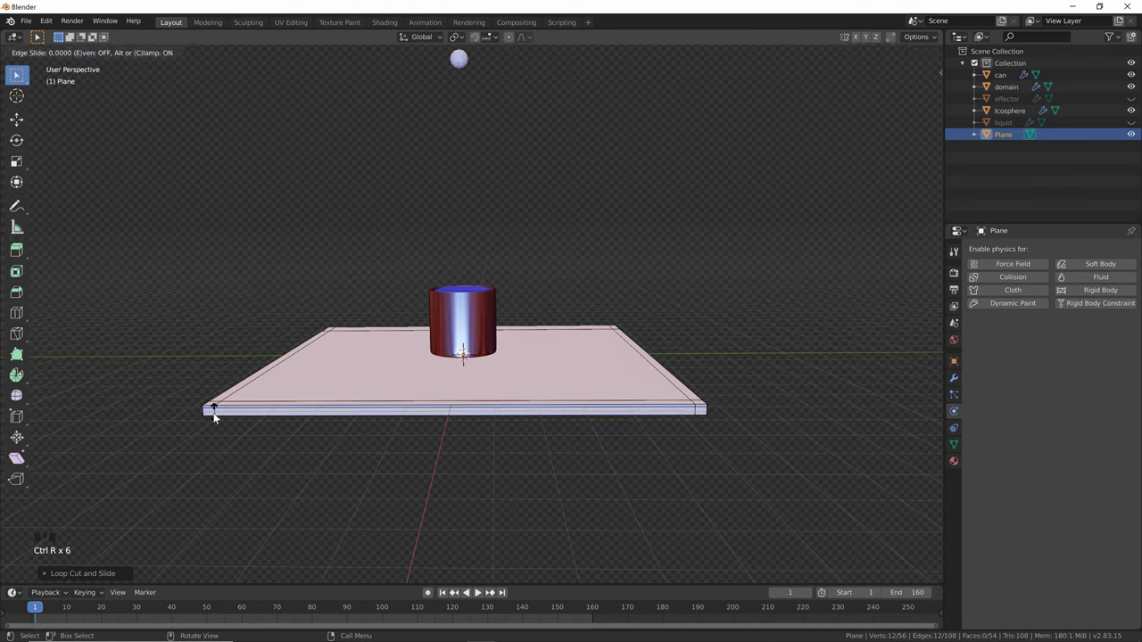
click(213, 409)
key(Tab)
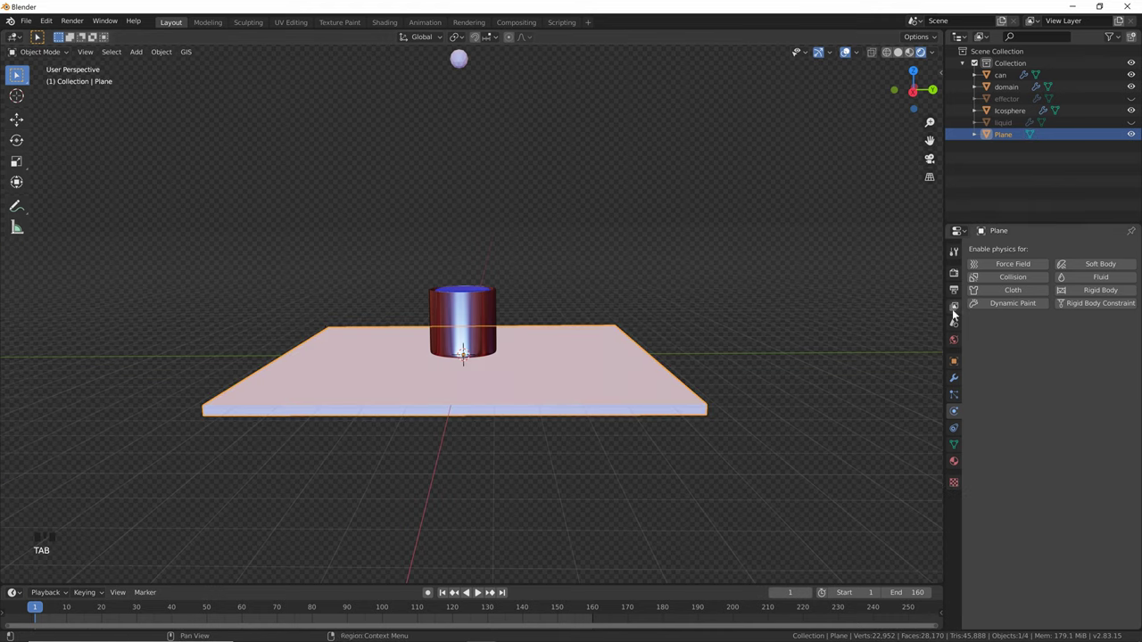
Add a Subdivision Surface modifier to the slab with render and viewport levels set to 3
click(953, 377)
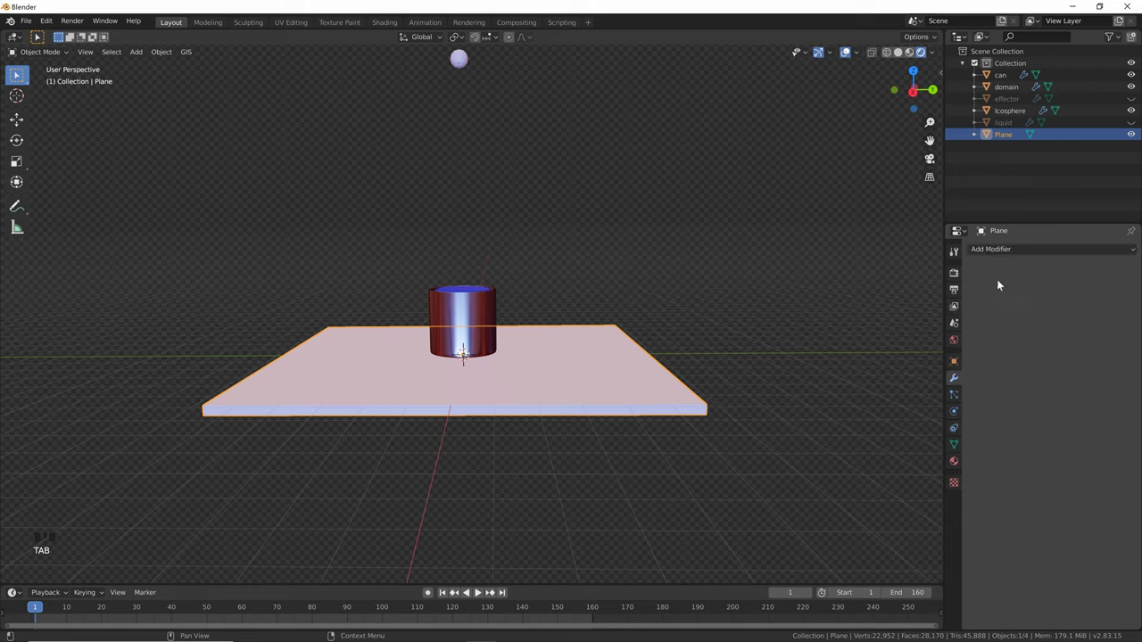
click(1000, 250)
click(888, 447)
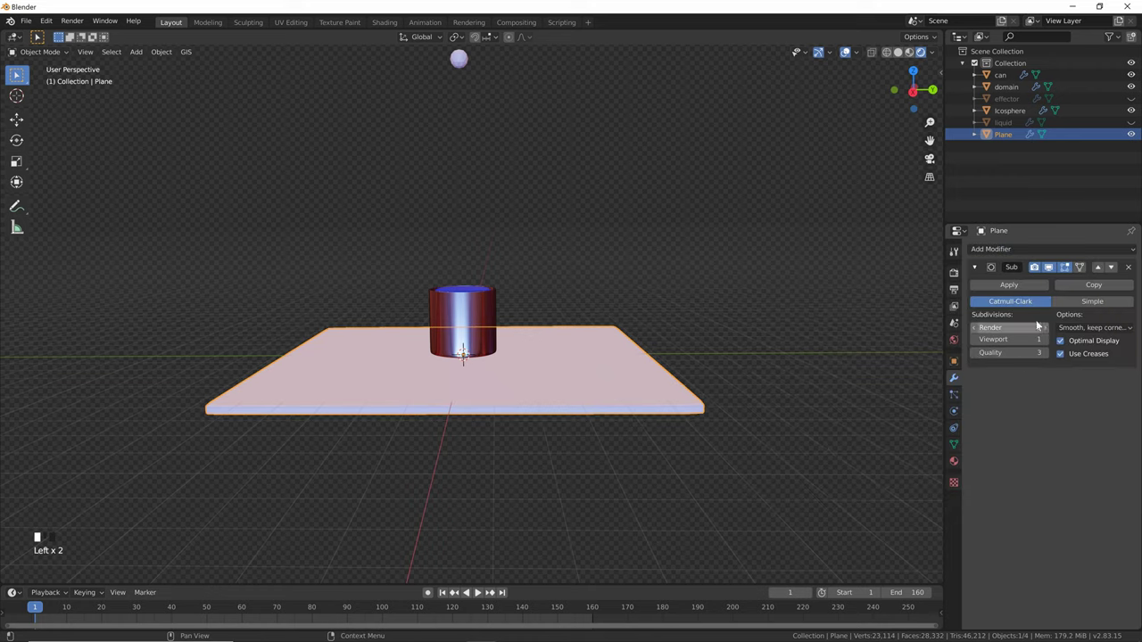
click(1044, 327)
click(1044, 340)
click(1044, 340)
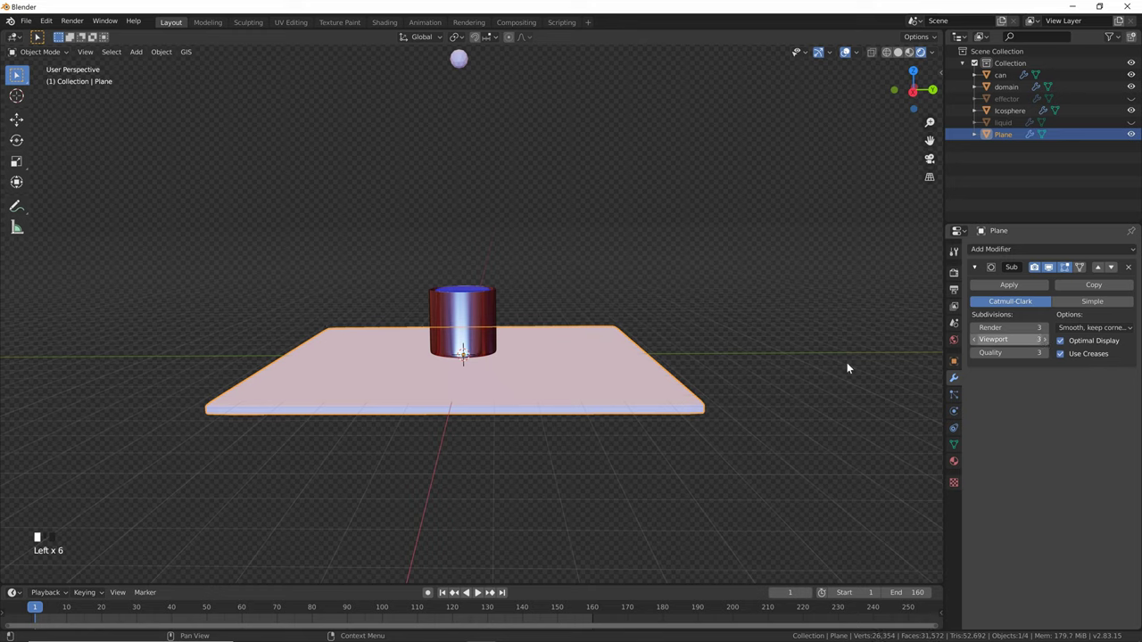
Shade the slab smooth and give it a new material with Metallic 1.000 and Roughness 0.111
right_click(587, 398)
click(587, 395)
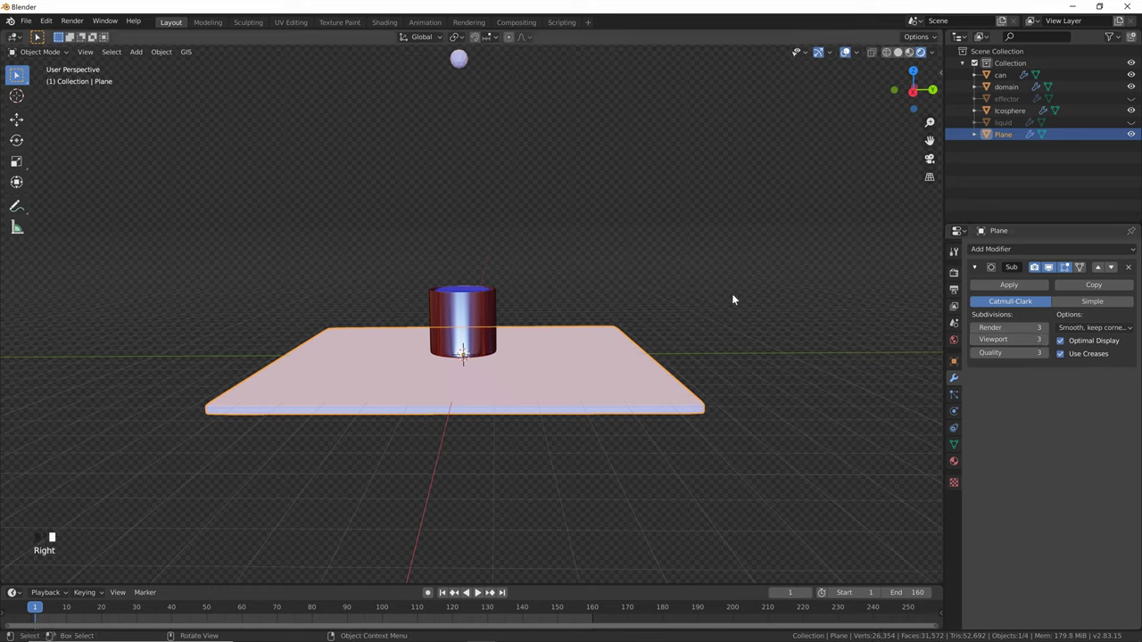
click(953, 462)
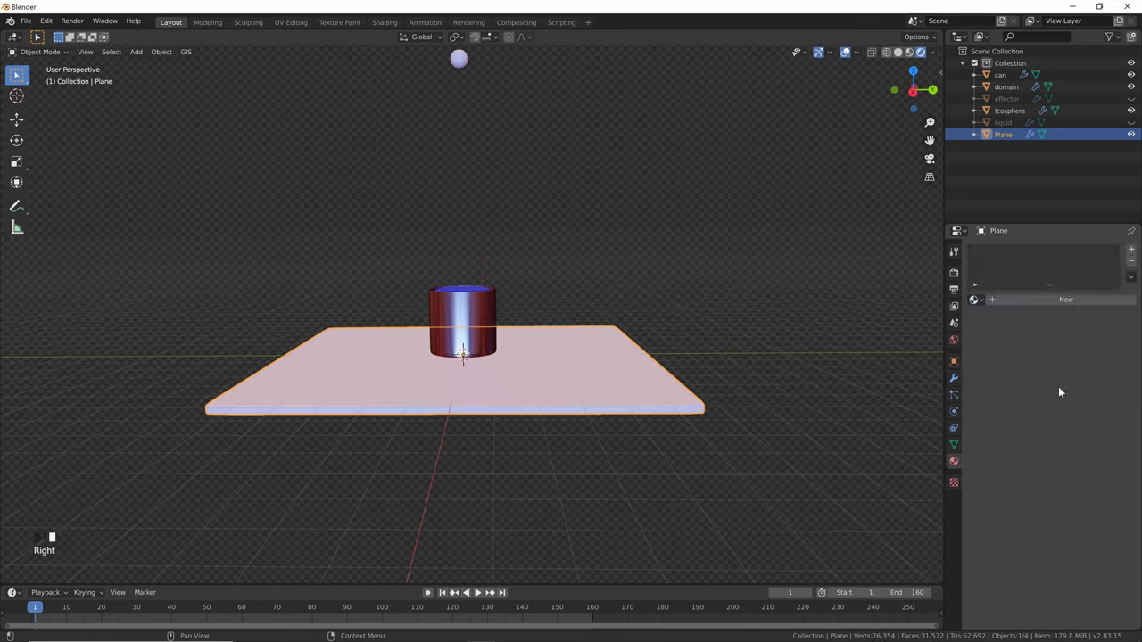
click(1037, 296)
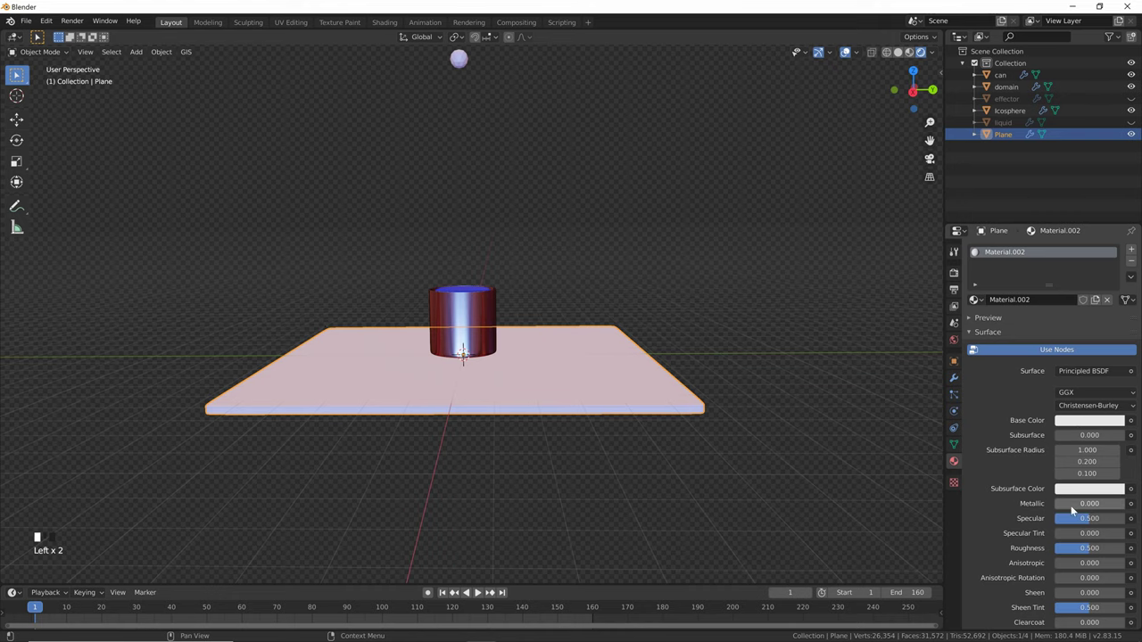
drag(1058, 505, 1123, 506)
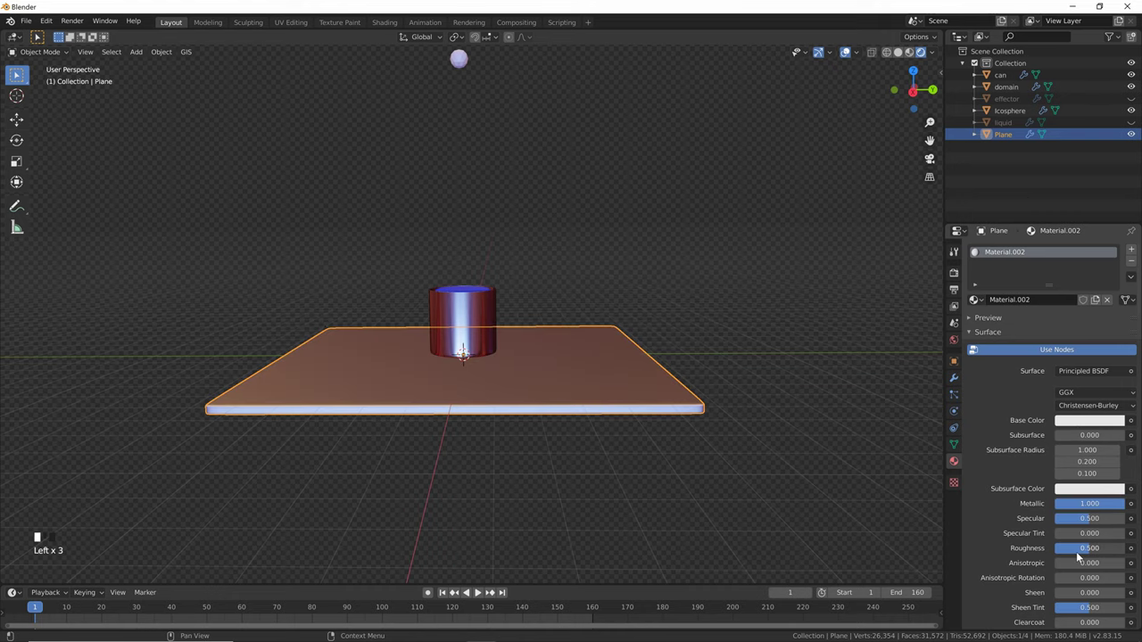
drag(1076, 551, 1058, 552)
Switch the render engine from Eevee to Cycles to preview the slab's metallic reflections, and deselect the slab
middle_drag(678, 287, 676, 305)
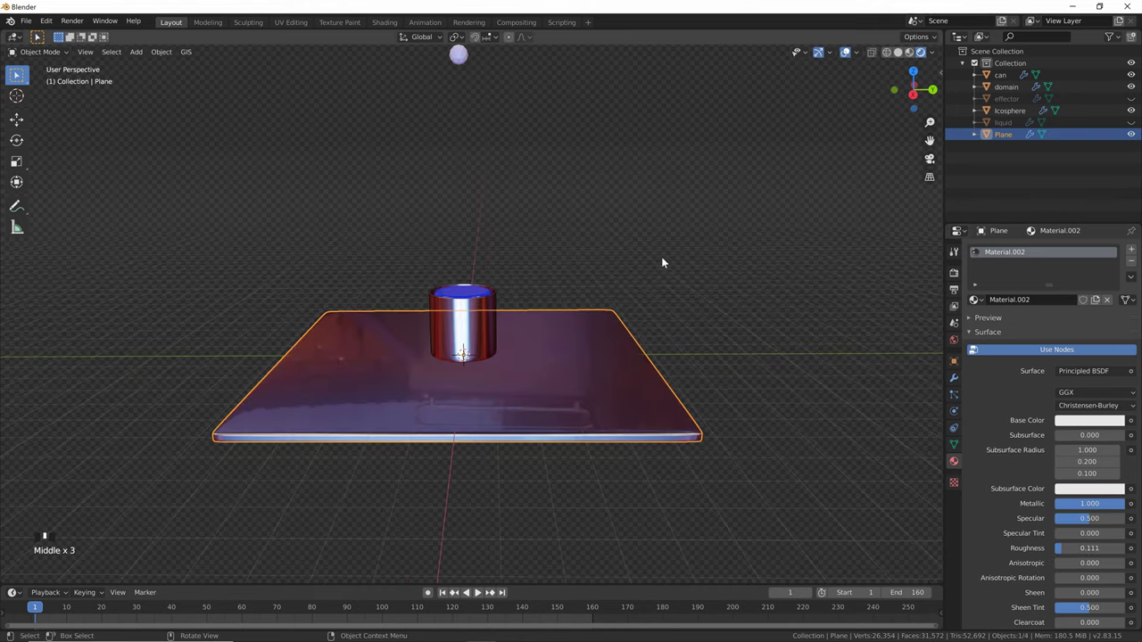
middle_drag(661, 263, 604, 255)
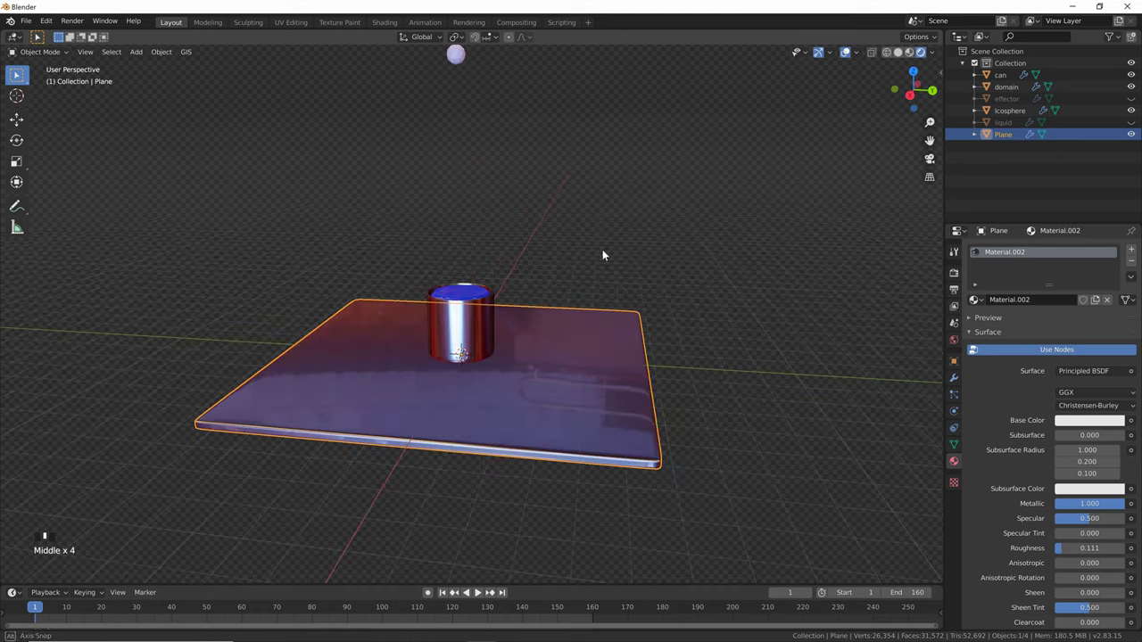
click(955, 273)
click(1077, 248)
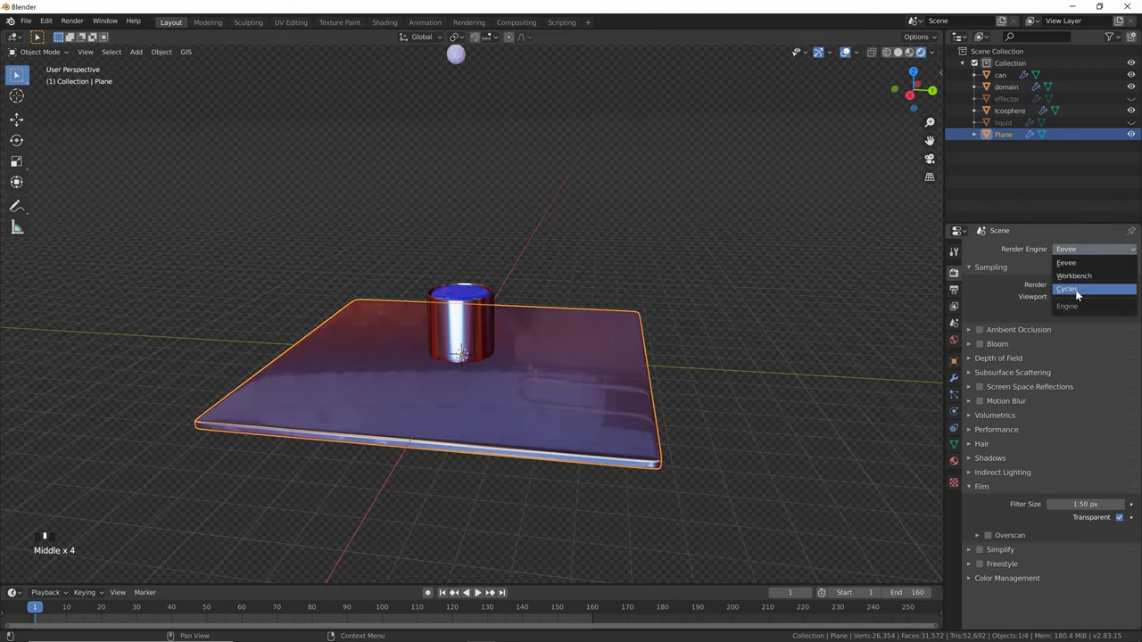
click(687, 310)
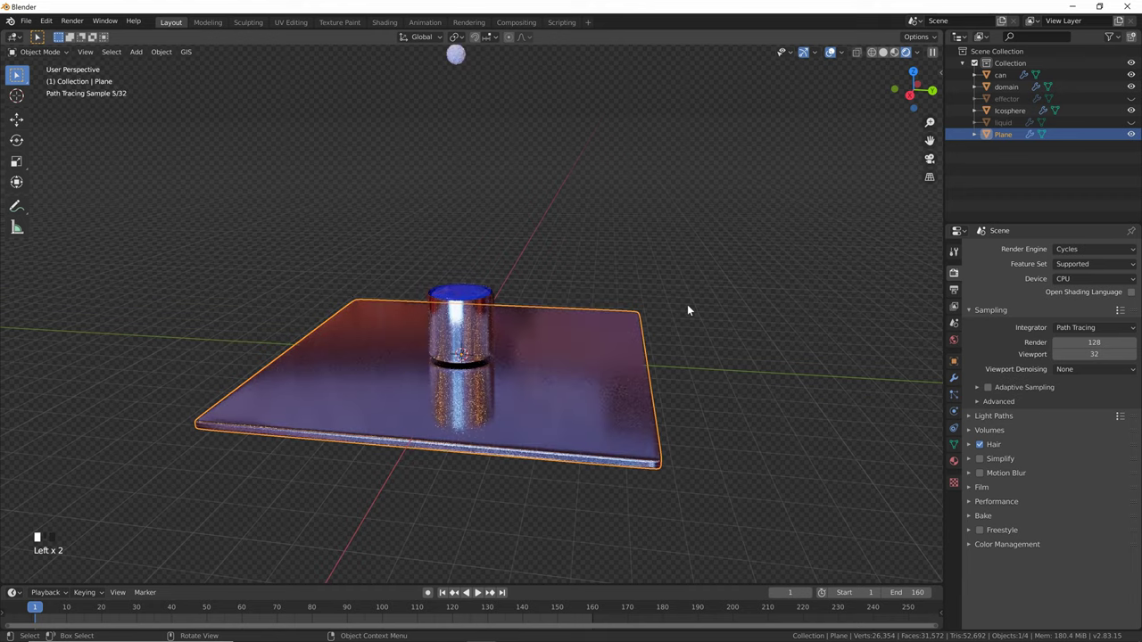
click(571, 265)
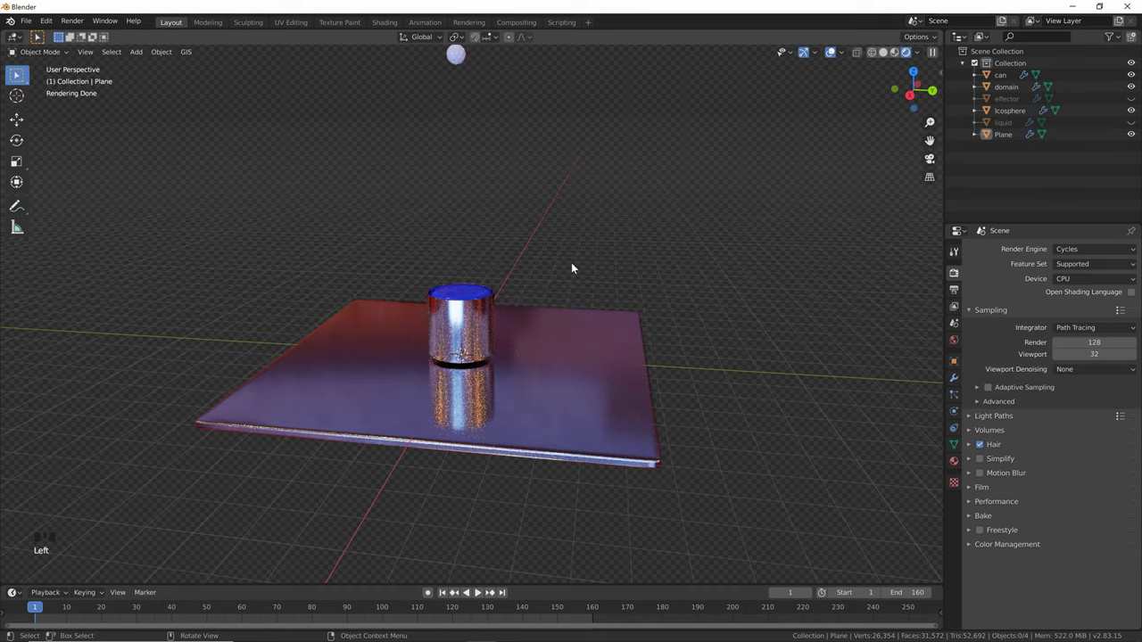
Inspect the can's reflection on the slab from several angles and set the render engine back to Eevee
middle_drag(571, 265, 306, 289)
scroll(576, 320, up, 1)
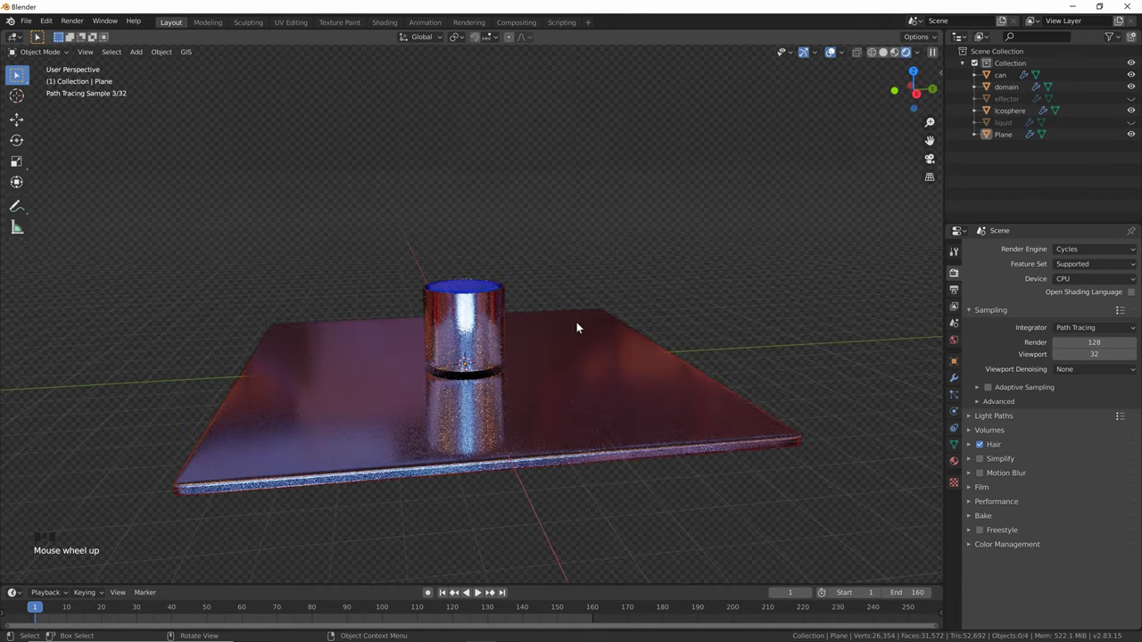
middle_drag(575, 321, 545, 336)
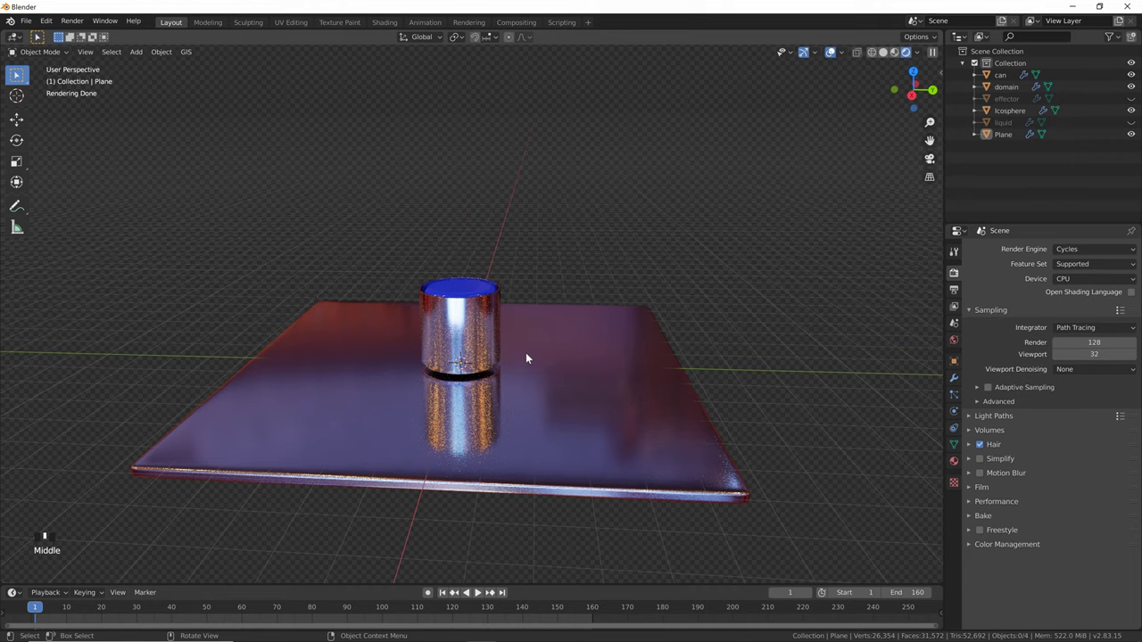
mouse_move(526, 359)
middle_down()
mouse_move(518, 374)
mouse_move(507, 364)
middle_up()
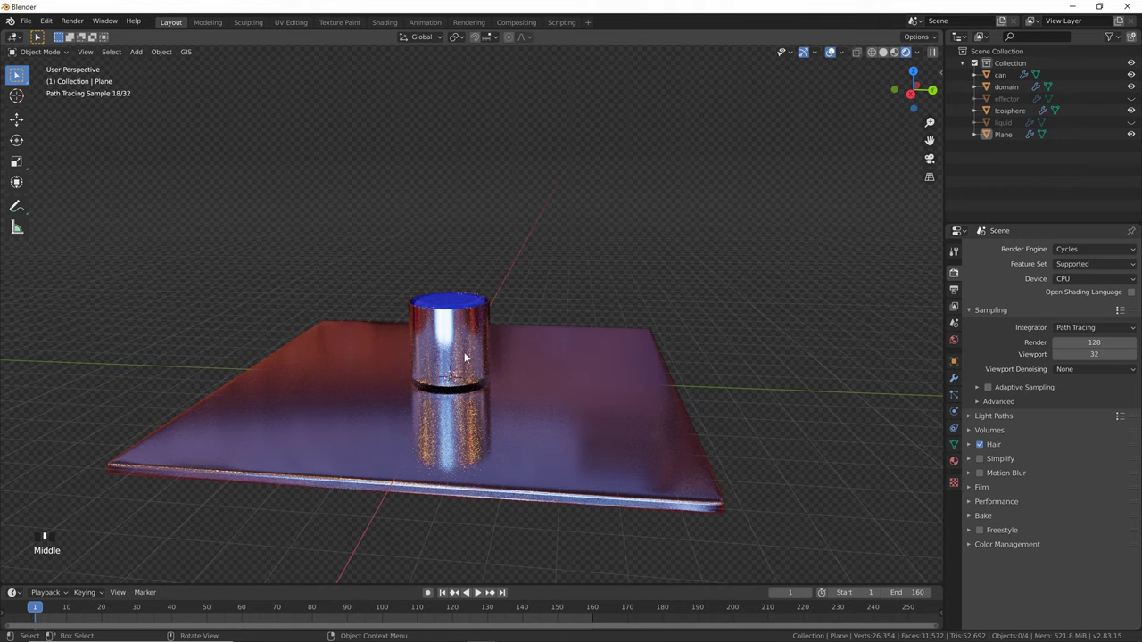
scroll(507, 279, down, 1)
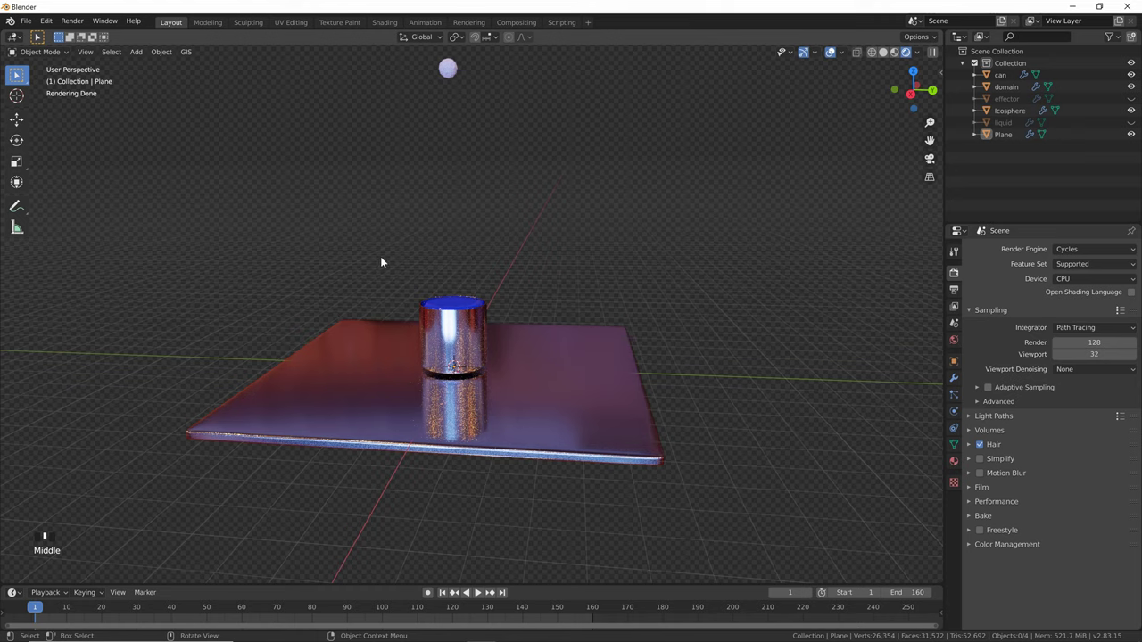
scroll(490, 195, up, 1)
scroll(492, 214, down, 1)
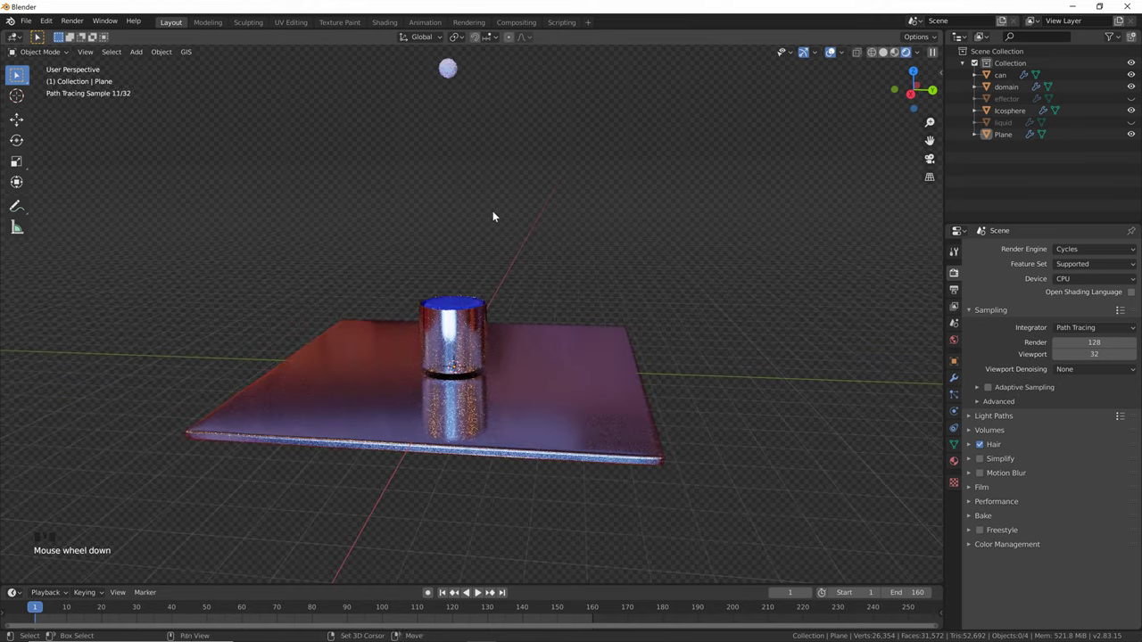
shift+middle_drag(493, 211, 491, 235)
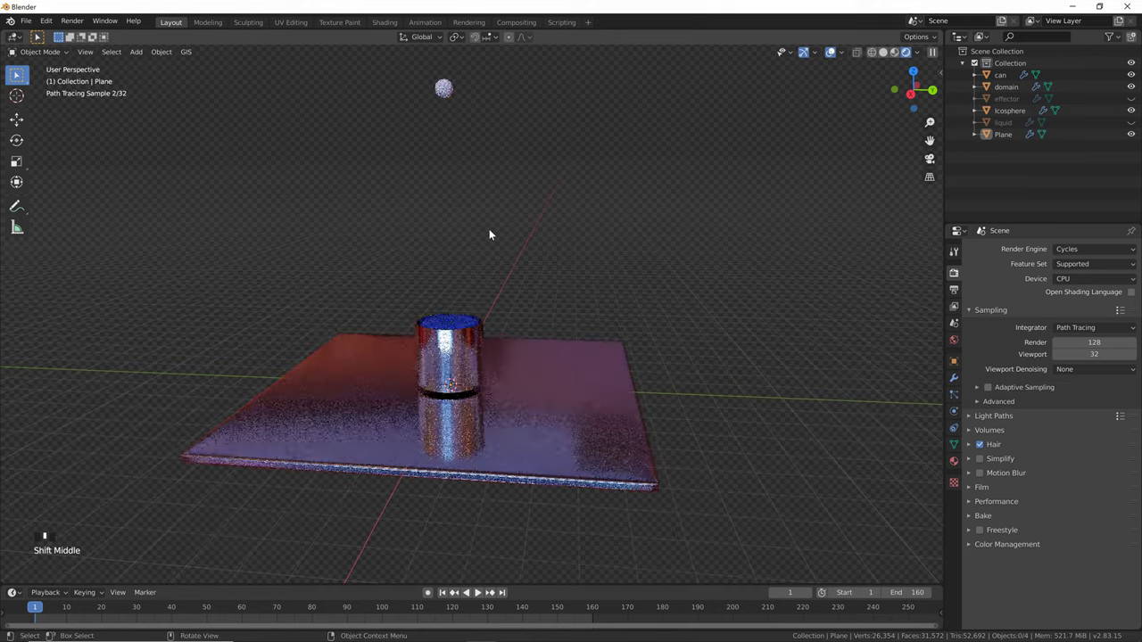
click(1101, 250)
click(1093, 261)
Play the animation to check how the slab behaves, stop it and return to the first frame
key(space)
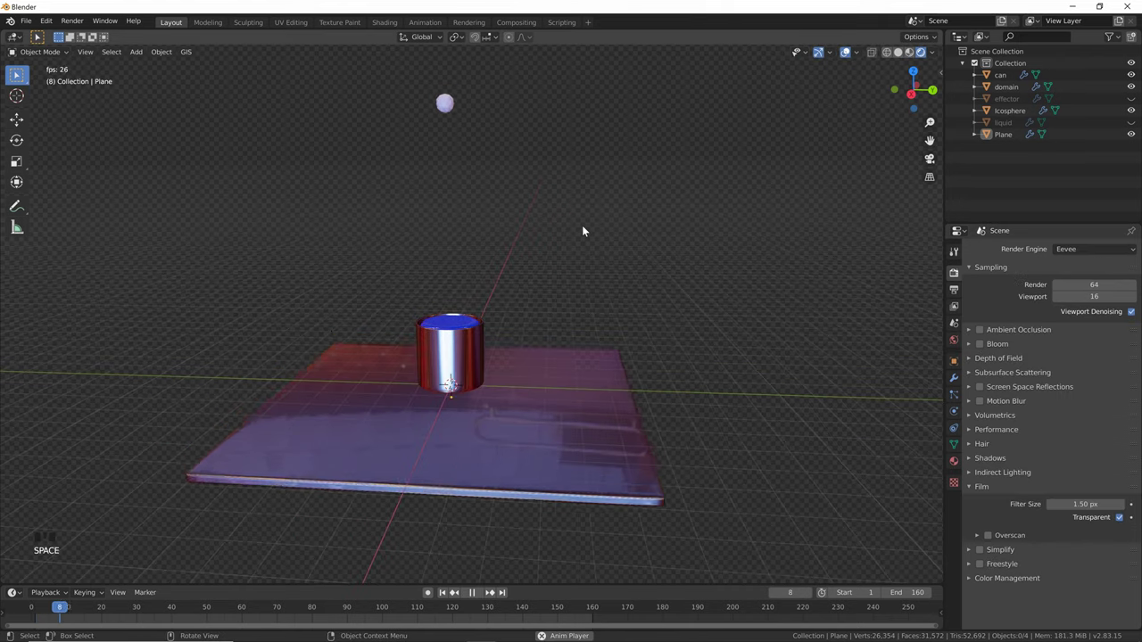
key(space)
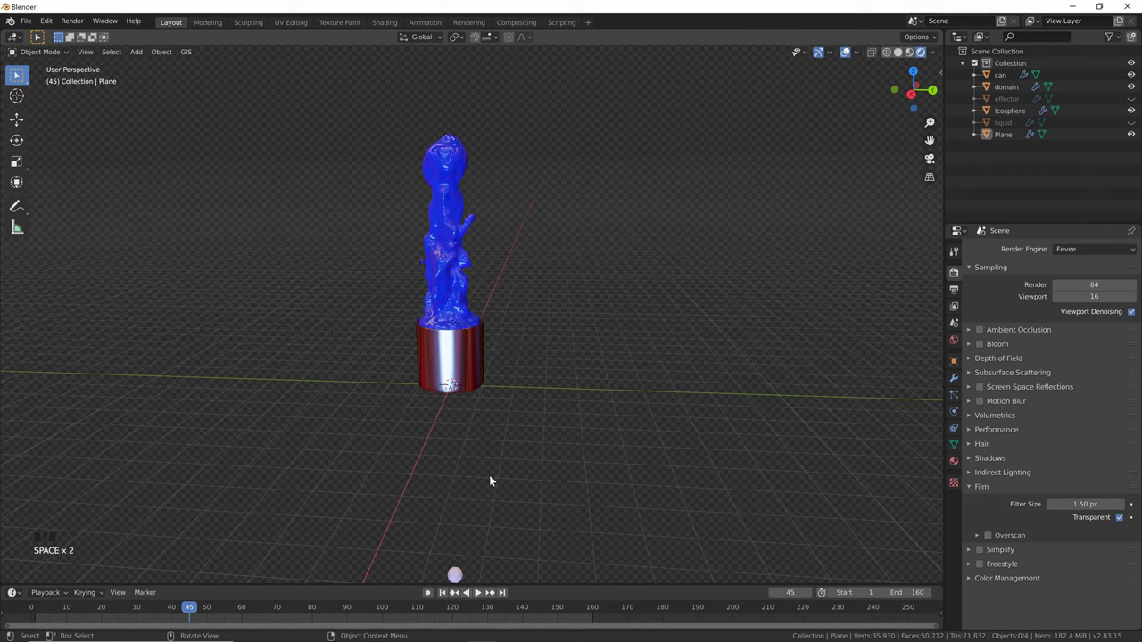
click(441, 593)
Enable Rigid Body physics on the slab and set its type to Passive
click(473, 402)
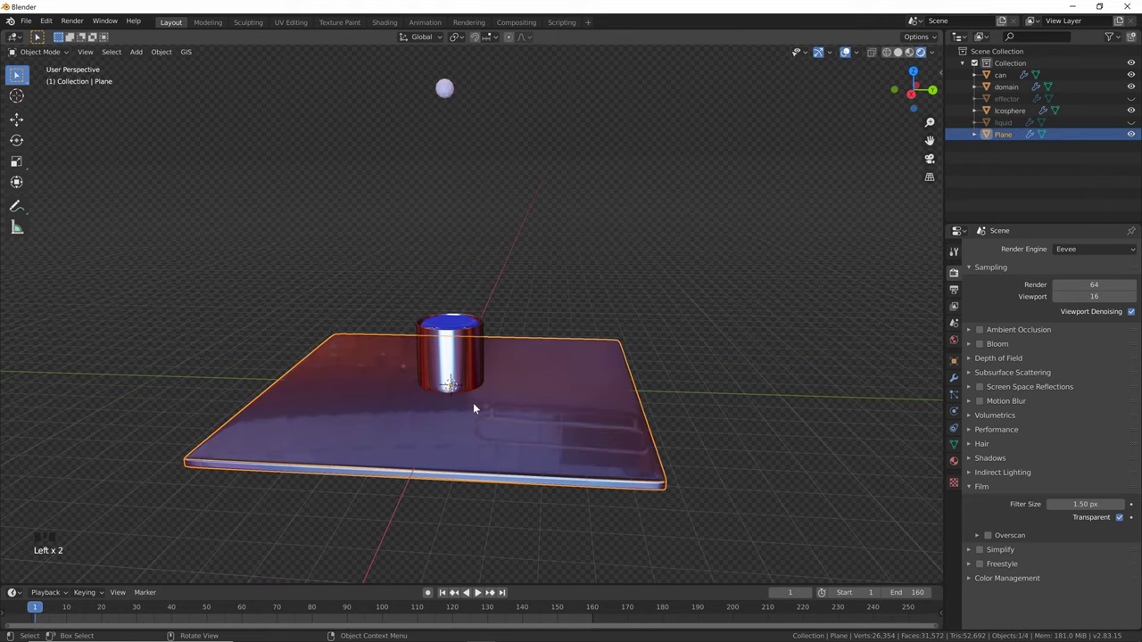
click(953, 408)
click(1075, 277)
click(1072, 278)
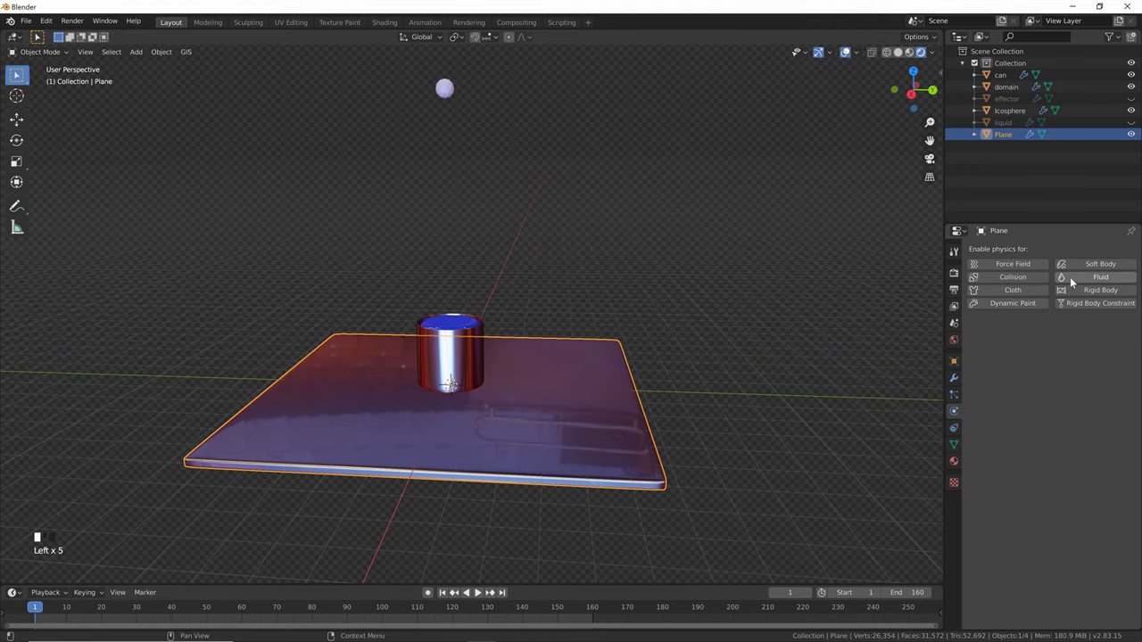
click(1074, 289)
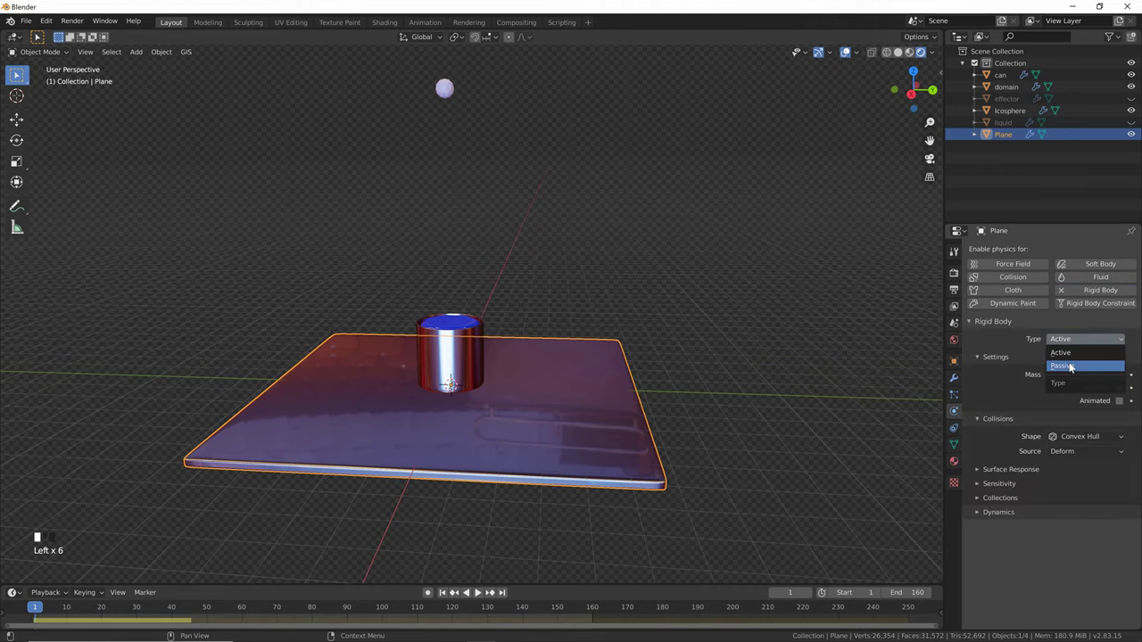
click(1071, 366)
Play the animation with nothing selected to check the slab and the liquid, pausing at frame 136
middle_drag(746, 375, 538, 253)
click(542, 242)
key(space)
scroll(543, 243, down, 4)
scroll(535, 268, up, 3)
scroll(533, 265, down, 3)
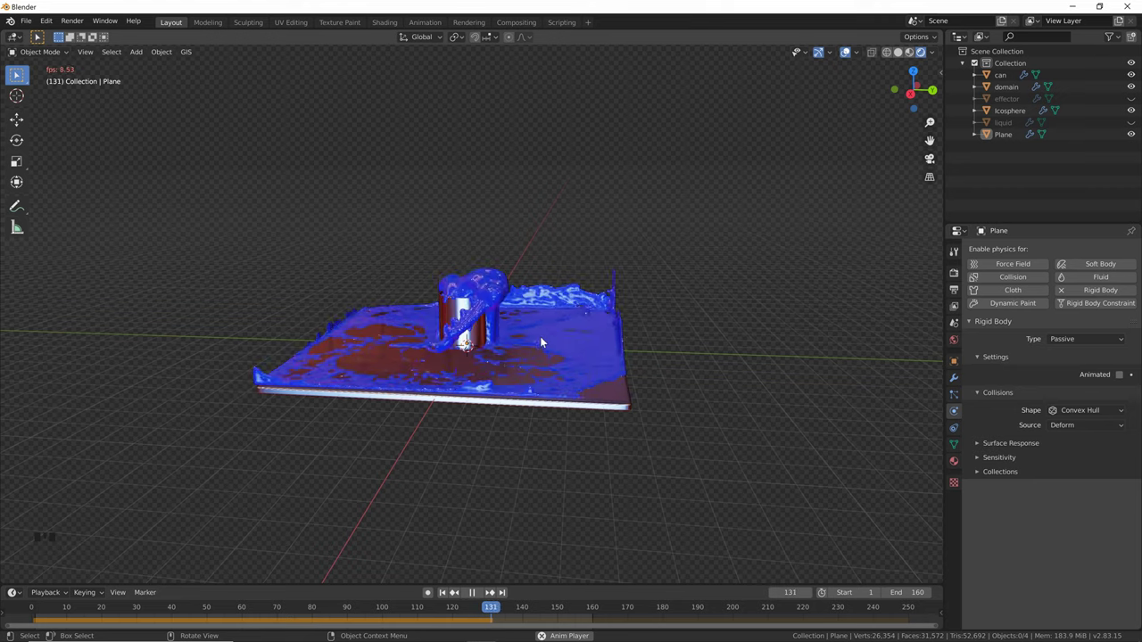
key(space)
Examine the splash around the can and along the slab's edges, and resume playback
scroll(504, 309, up, 2)
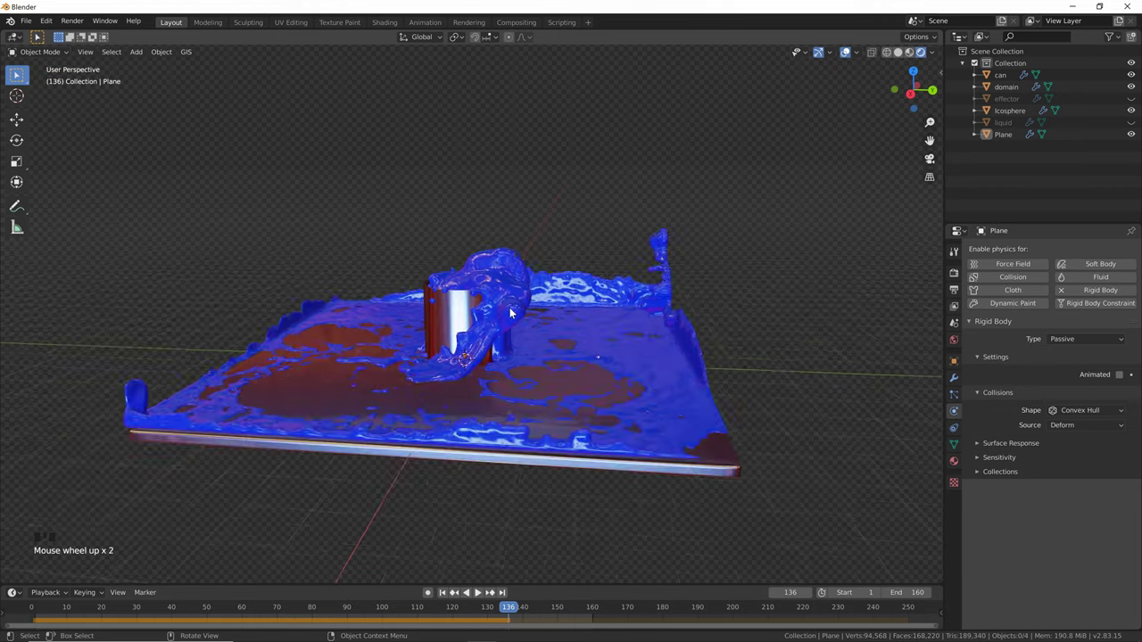
middle_drag(504, 309, 472, 147)
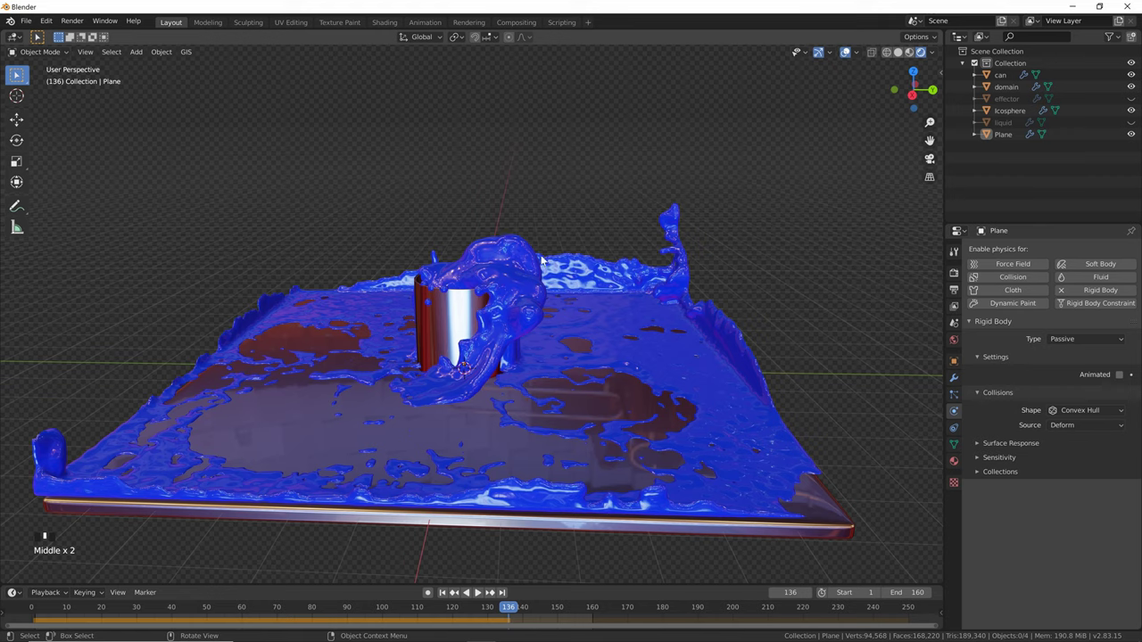
scroll(541, 263, down, 1)
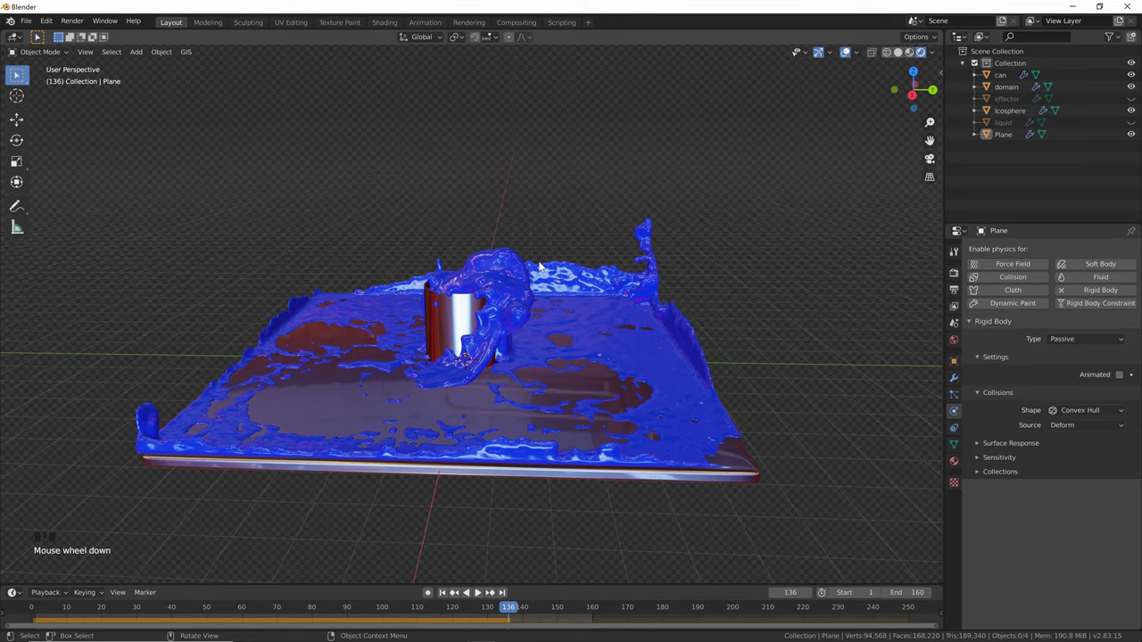
key(space)
scroll(542, 244, down, 3)
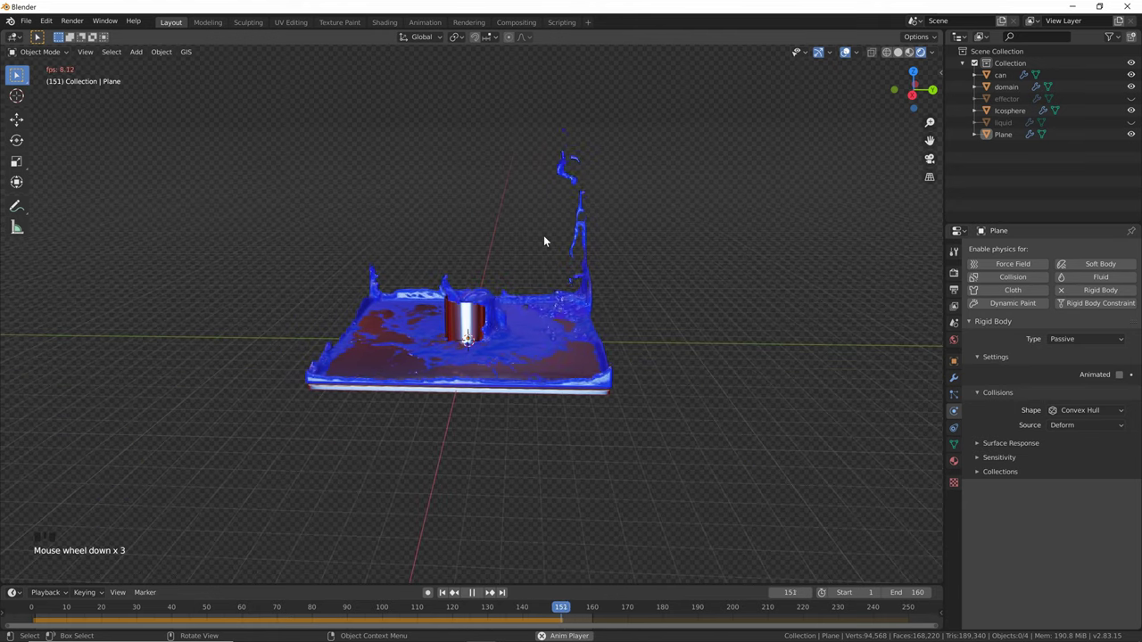